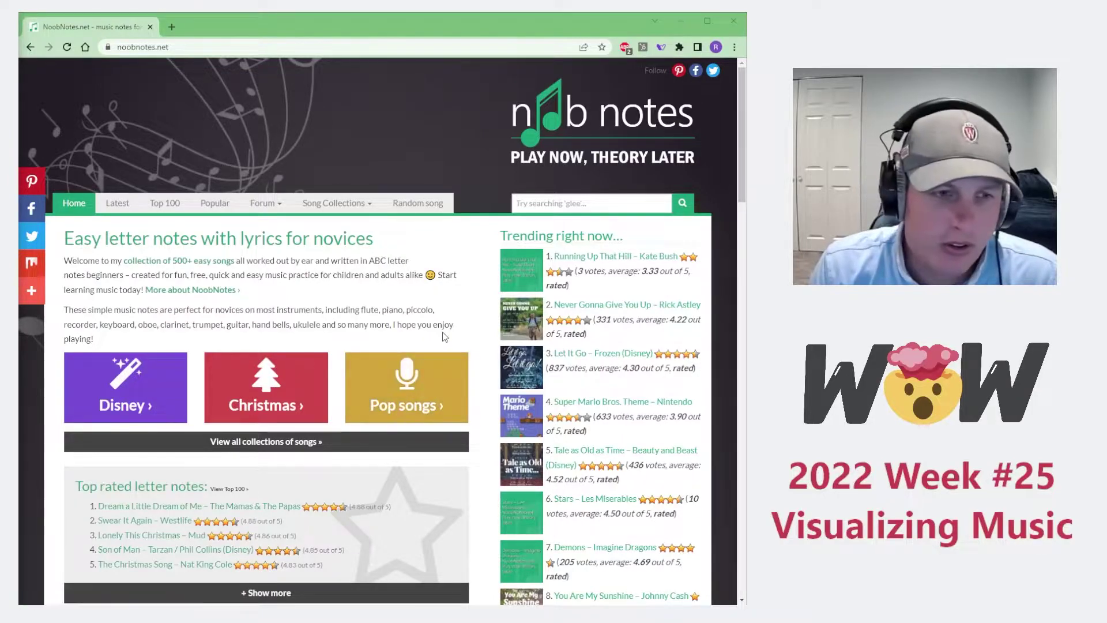
# - Open the 'Super Mario Bros. Theme – Nintendo' page from NoobNotes' trending list
pyautogui.scroll(-2, 386, 247)
pyautogui.scroll(-2, 383, 240)
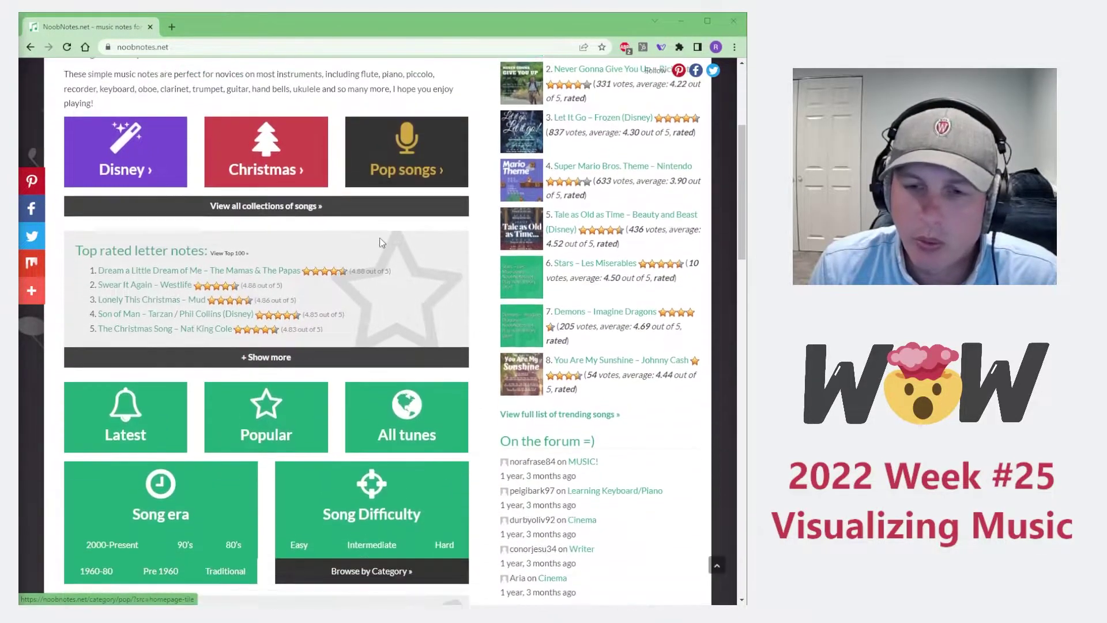
pyautogui.scroll(4, 394, 250)
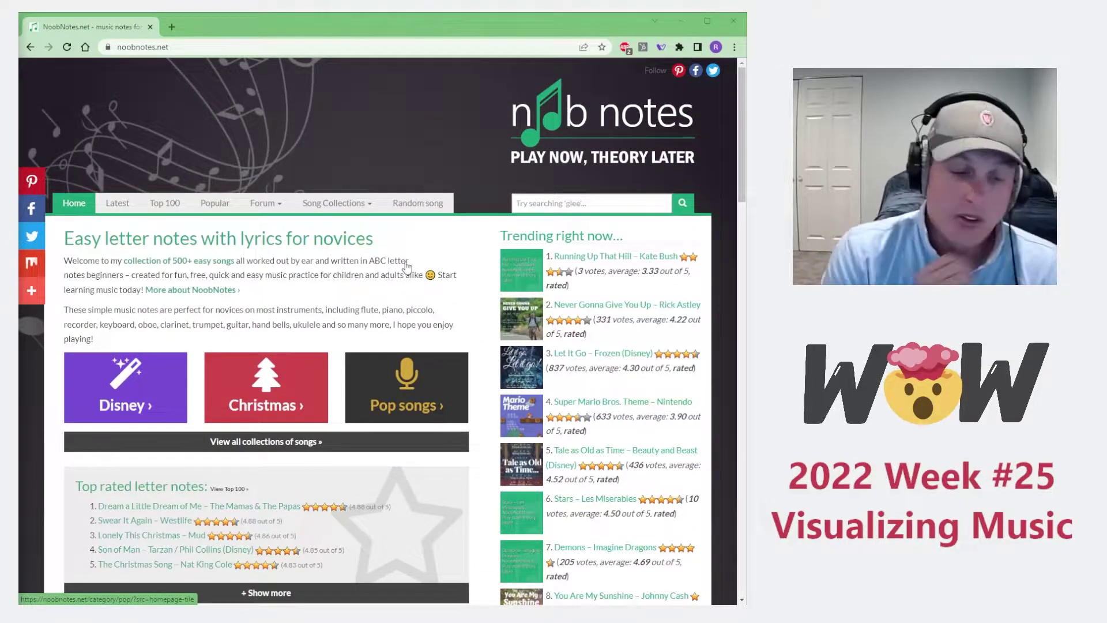
pyautogui.click(188, 45)
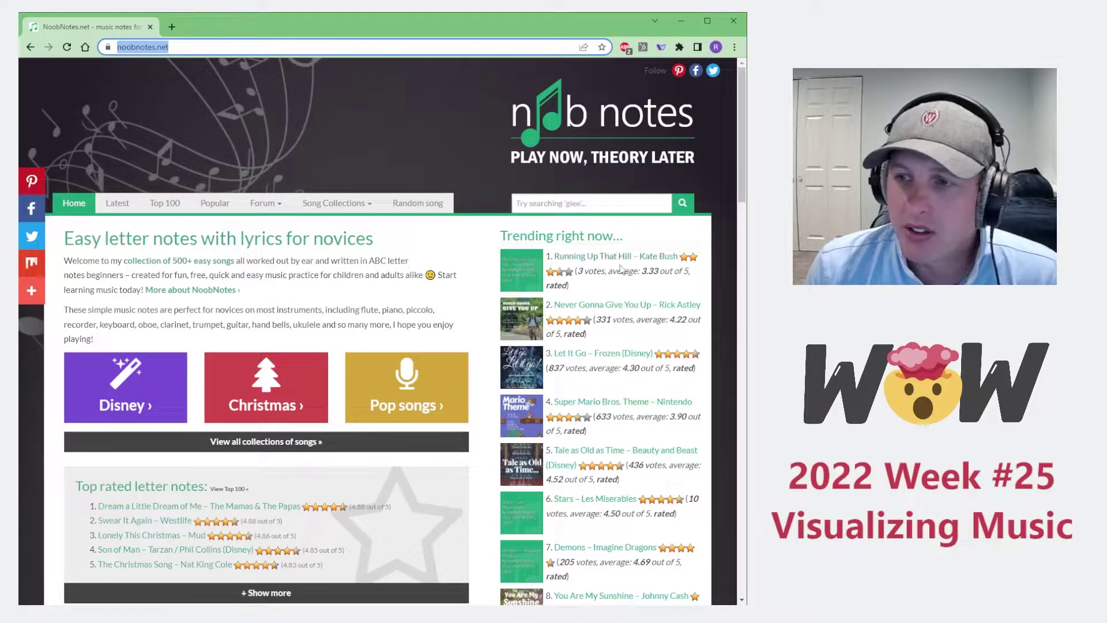
pyautogui.click(599, 402)
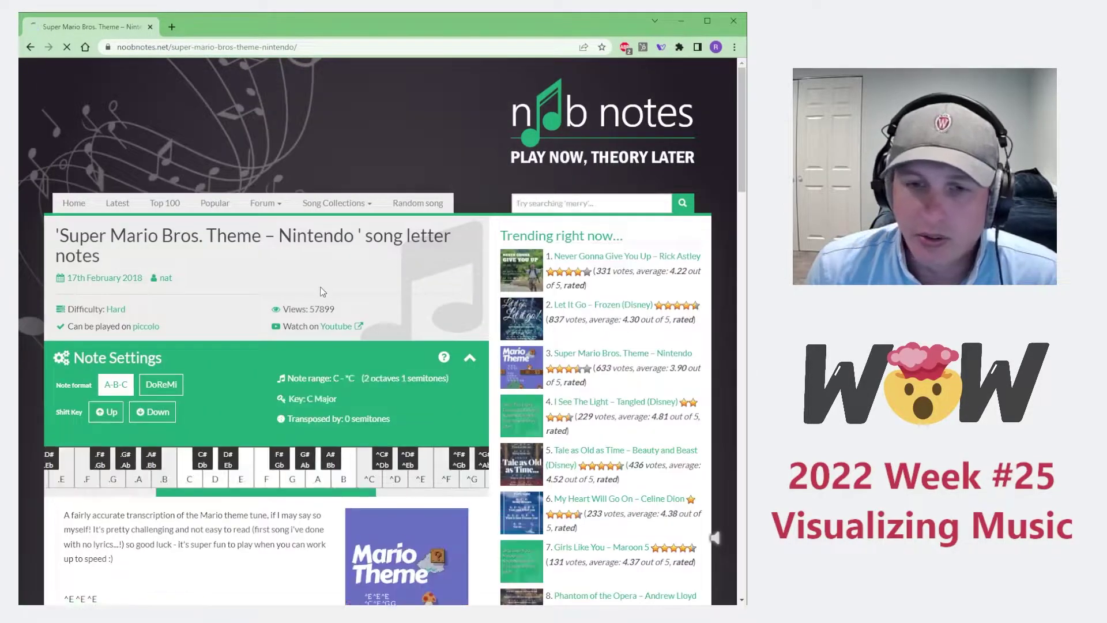
# - Scroll through the song's note-letter sequences and its C Major key
pyautogui.scroll(-9, 309, 306)
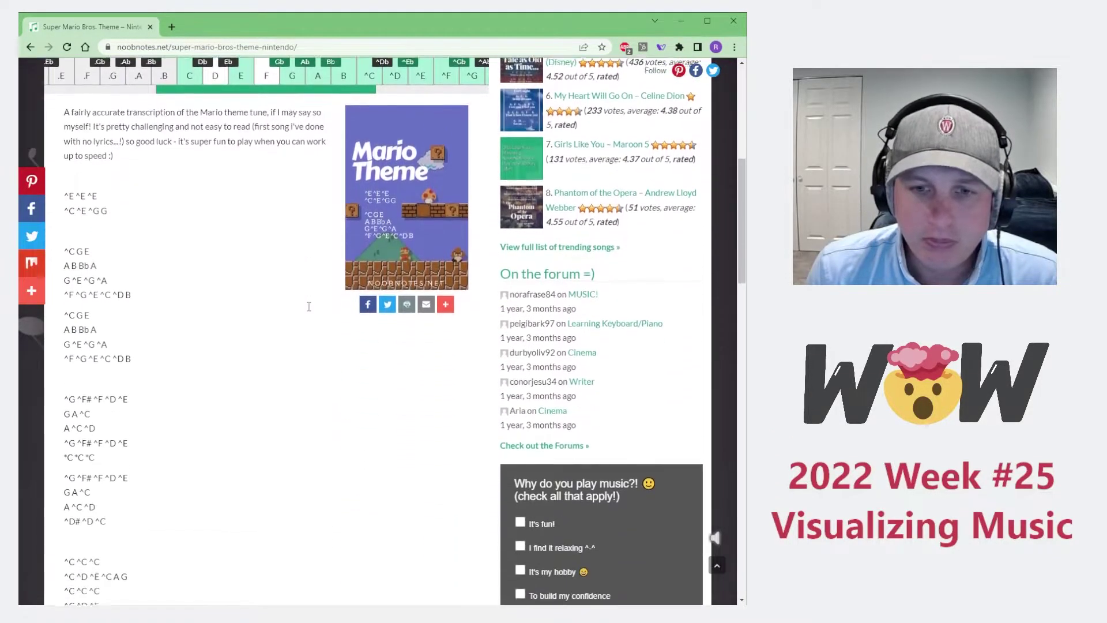
pyautogui.scroll(-8, 309, 306)
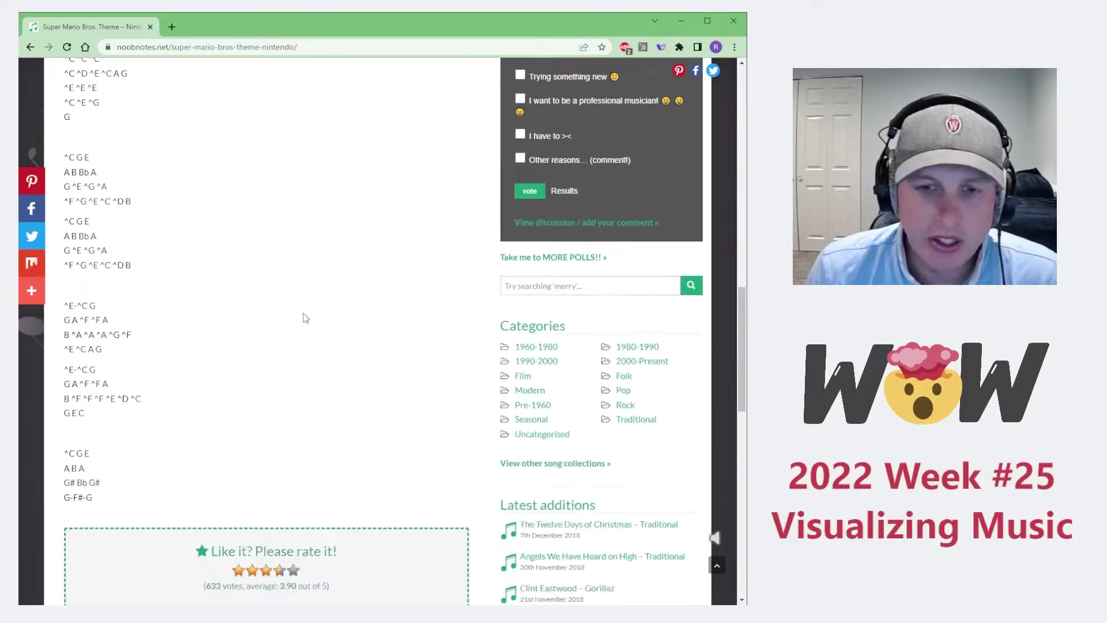
pyautogui.scroll(5, 308, 335)
pyautogui.scroll(10, 308, 334)
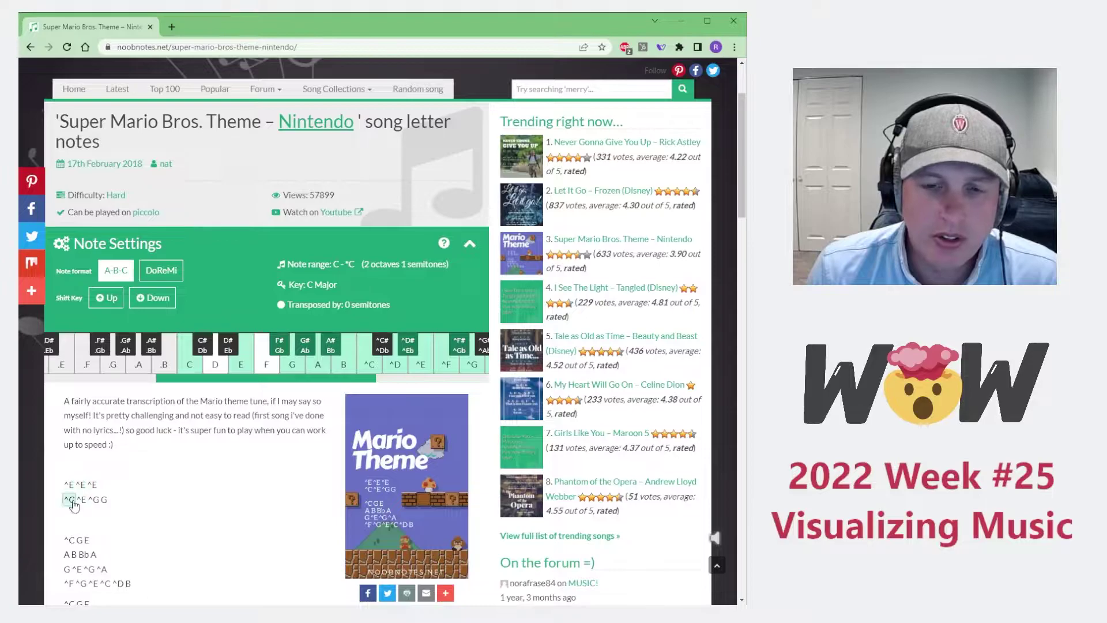
pyautogui.scroll(-2, 201, 508)
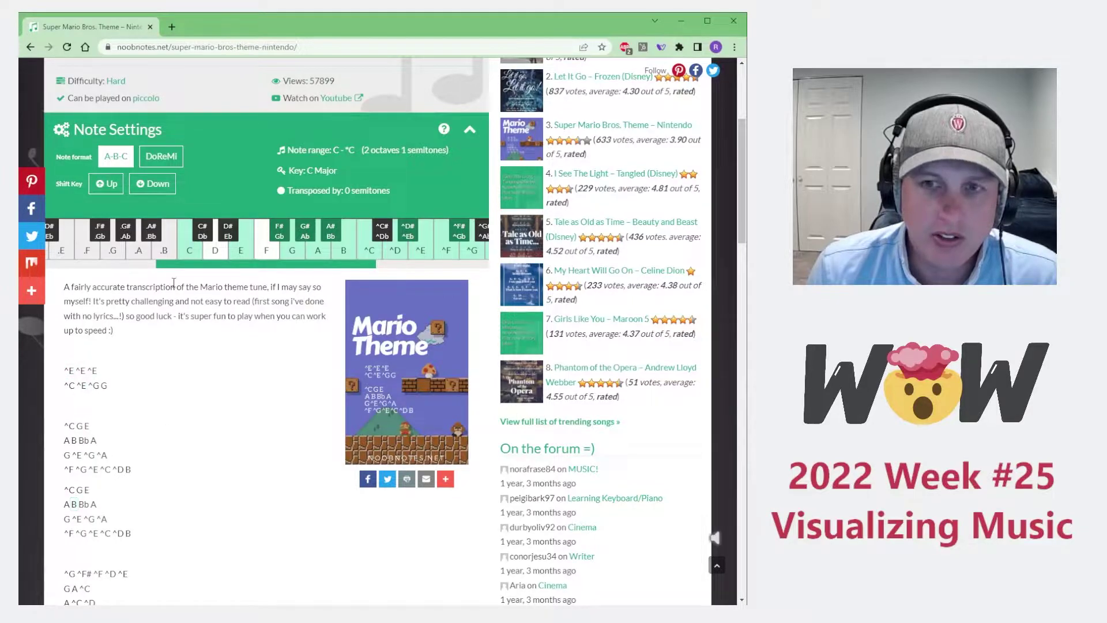
pyautogui.moveTo(199, 264)
pyautogui.mouseDown()
pyautogui.moveTo(321, 263)
pyautogui.moveTo(196, 274)
pyautogui.moveTo(242, 273)
pyautogui.moveTo(217, 277)
pyautogui.mouseUp()
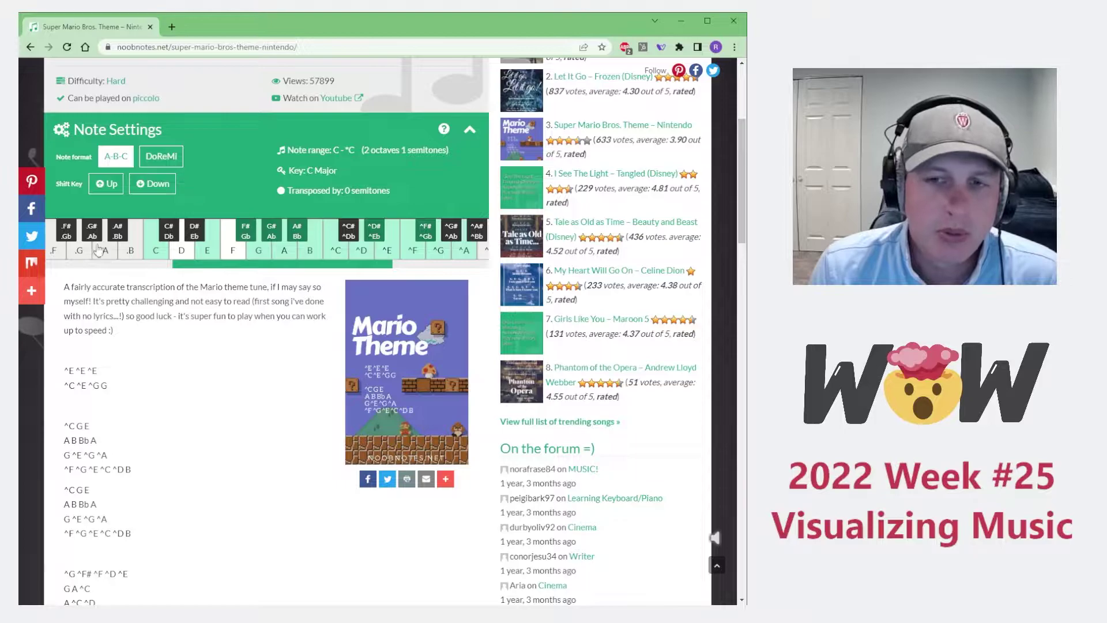
pyautogui.scroll(3, 194, 325)
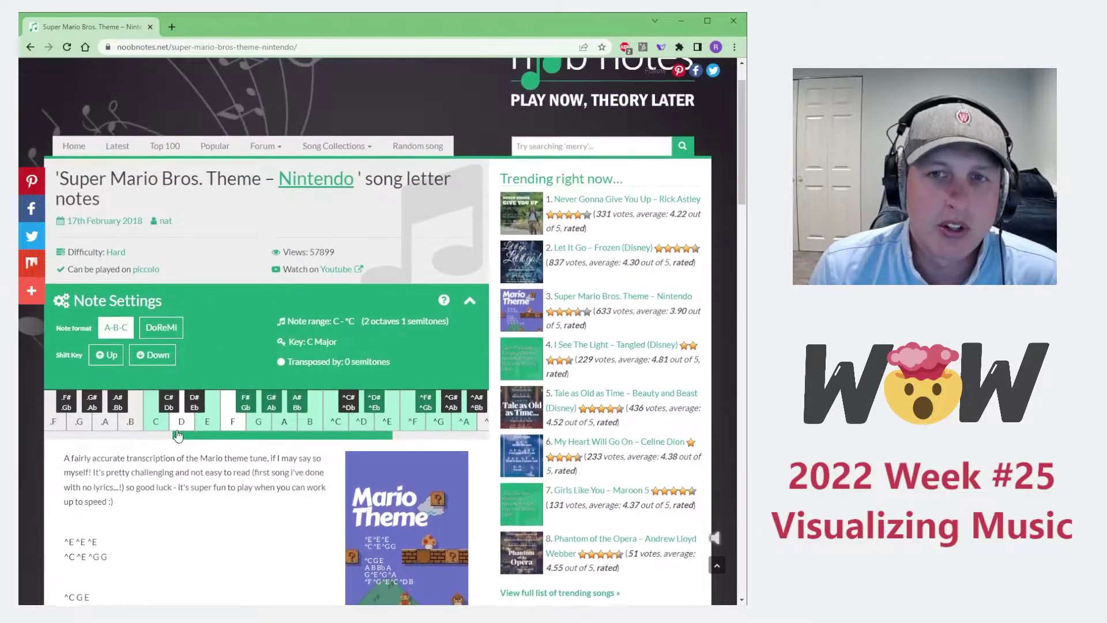
pyautogui.scroll(-15, 190, 355)
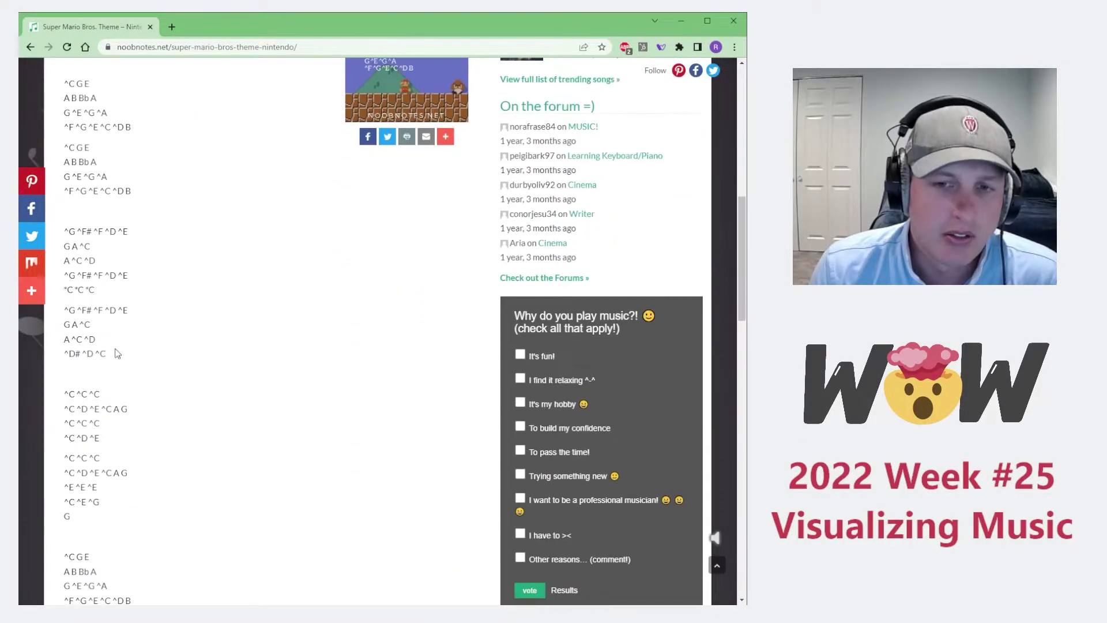
pyautogui.scroll(-5, 123, 360)
pyautogui.scroll(15, 123, 376)
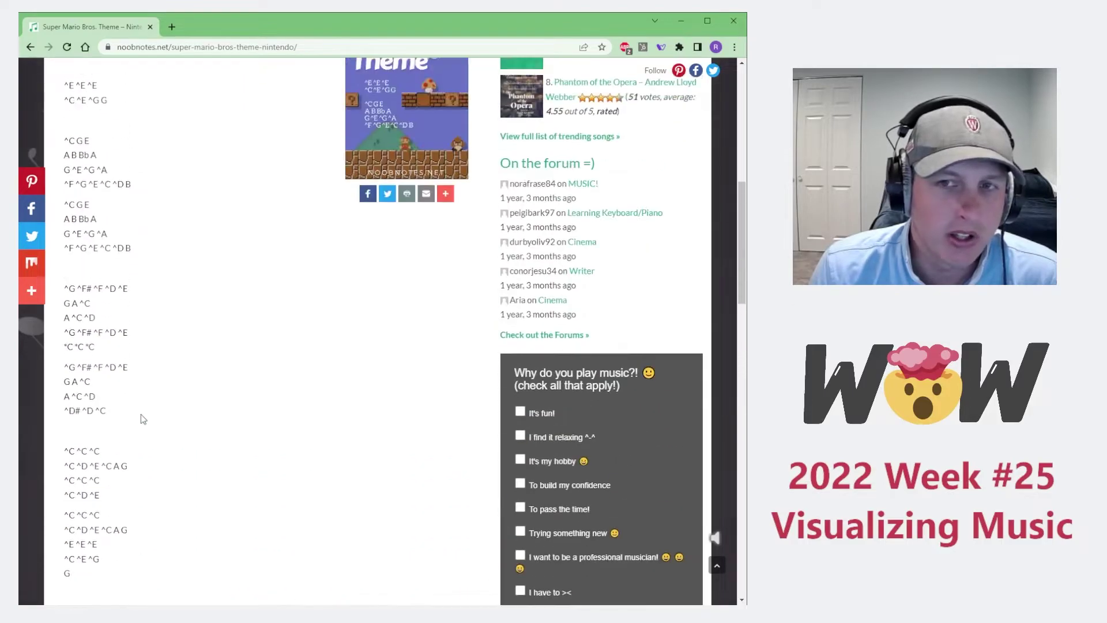
pyautogui.scroll(3, 140, 413)
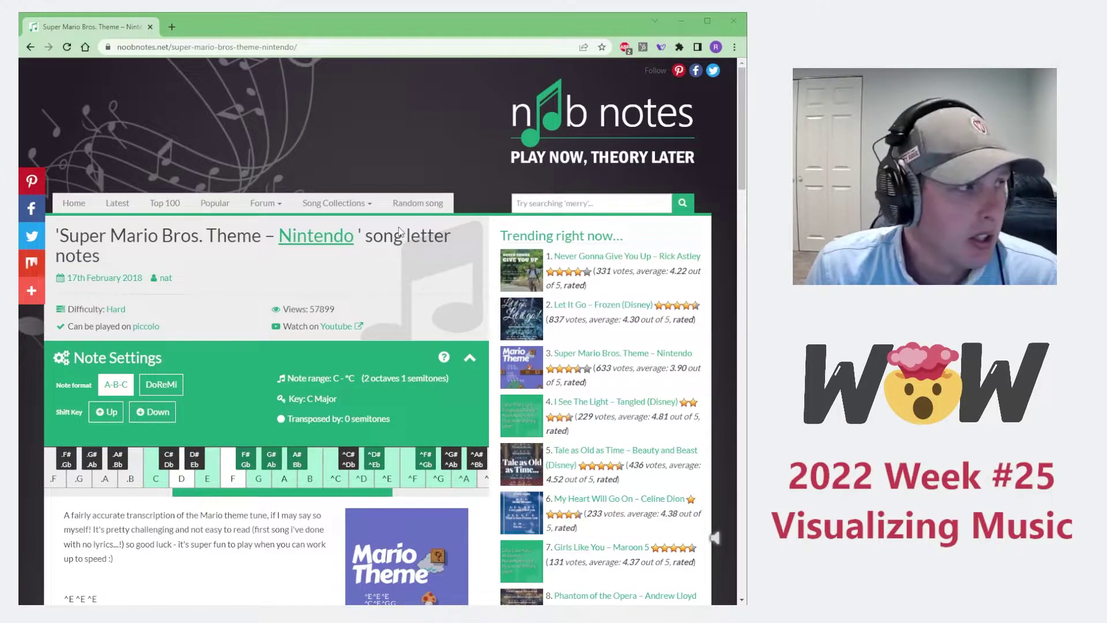
# - Switch to Songs.xlsx and look over the song list in A1:C6
pyautogui.hotkey('alt', 'Tab')
pyautogui.click(259, 252)
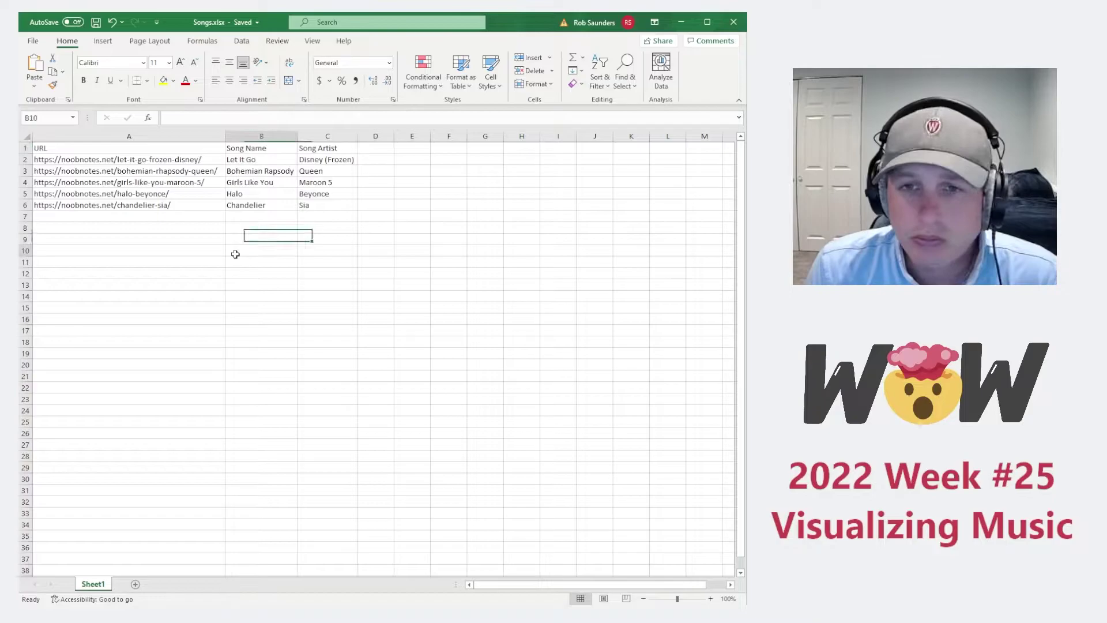
pyautogui.click(206, 154)
pyautogui.moveTo(206, 154); pyautogui.dragTo(324, 210)
pyautogui.click(311, 263)
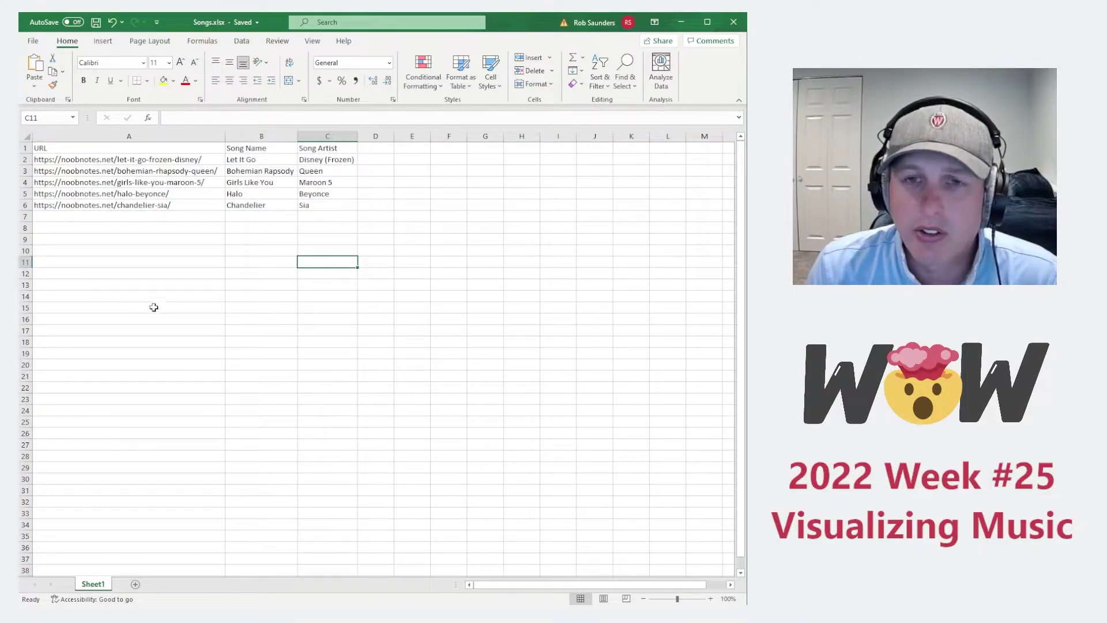
pyautogui.click(117, 295)
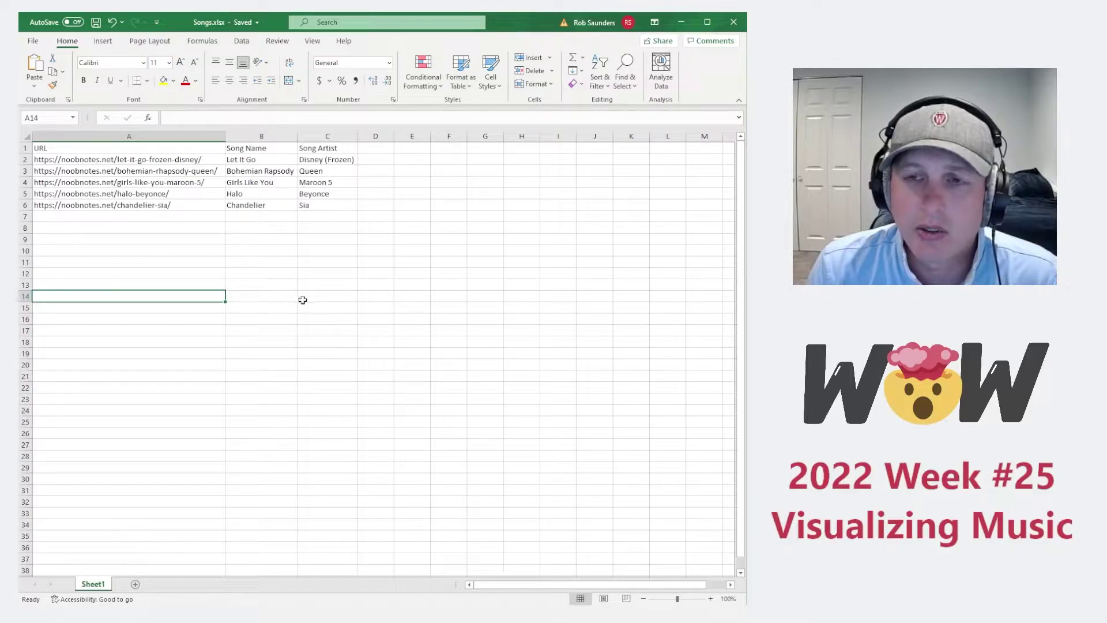
pyautogui.click(320, 284)
# - Widen column C and check the first row: URL, Let It Go, Disney (Frozen)
pyautogui.moveTo(358, 136); pyautogui.dragTo(364, 136)
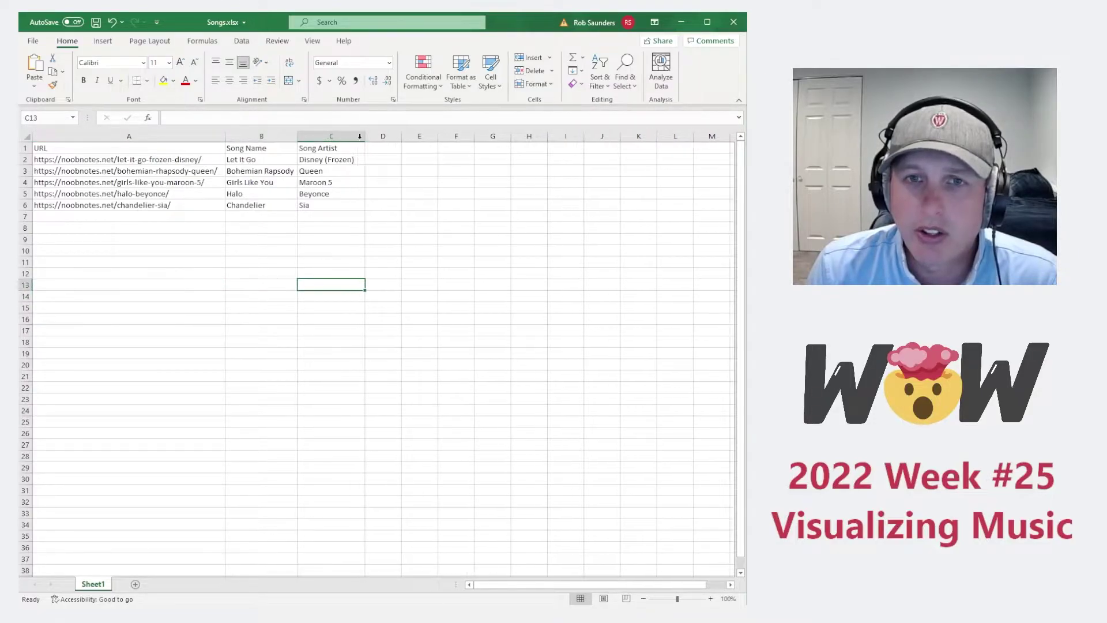
pyautogui.click(173, 159)
pyautogui.click(251, 160)
pyautogui.click(346, 160)
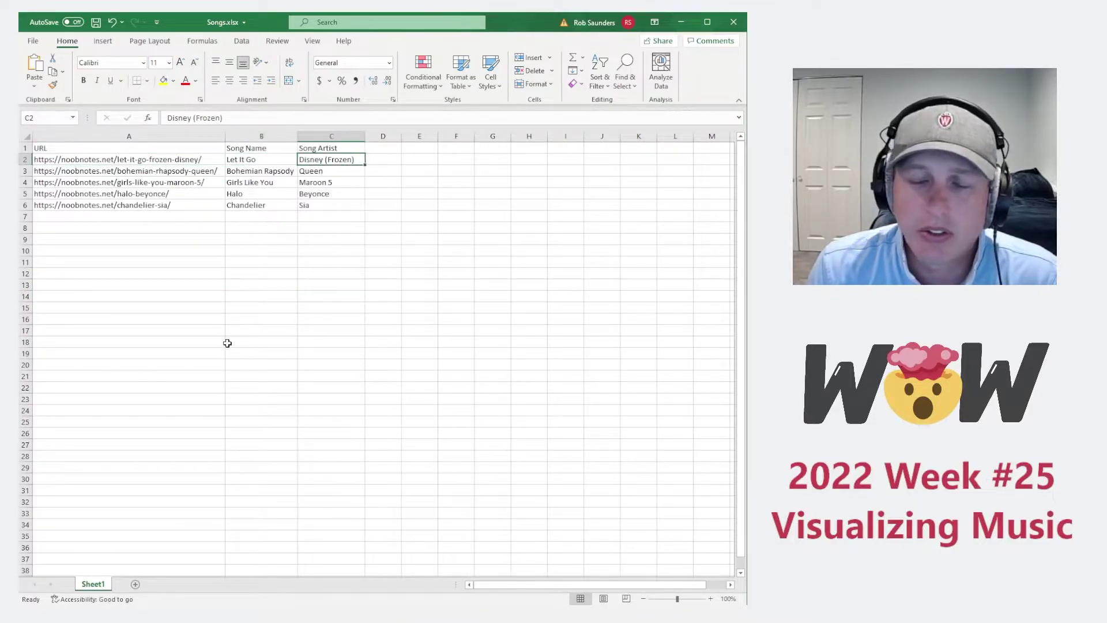
pyautogui.click(133, 262)
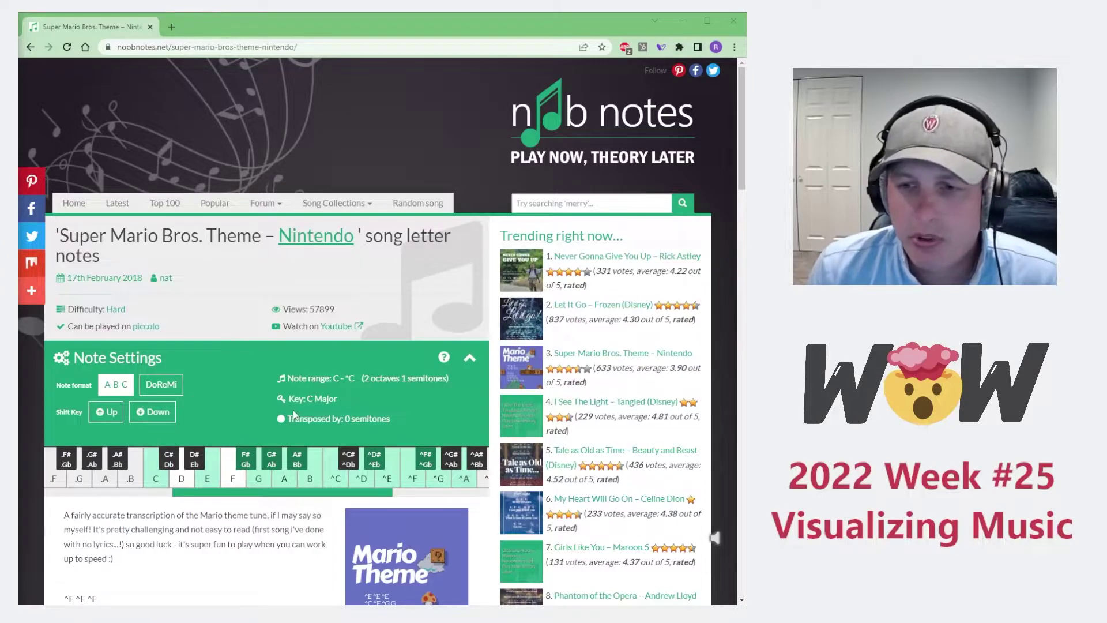
# - Inspect a note's markup in DevTools to reveal its note-letter and octave attributes
pyautogui.scroll(-3, 292, 388)
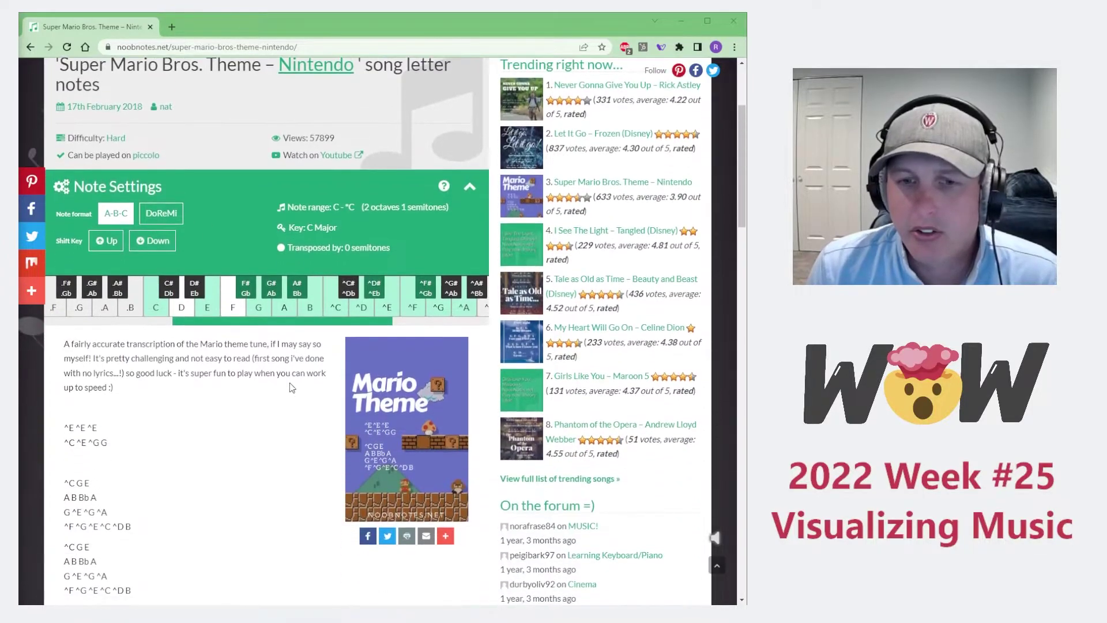
pyautogui.rightClick(72, 430)
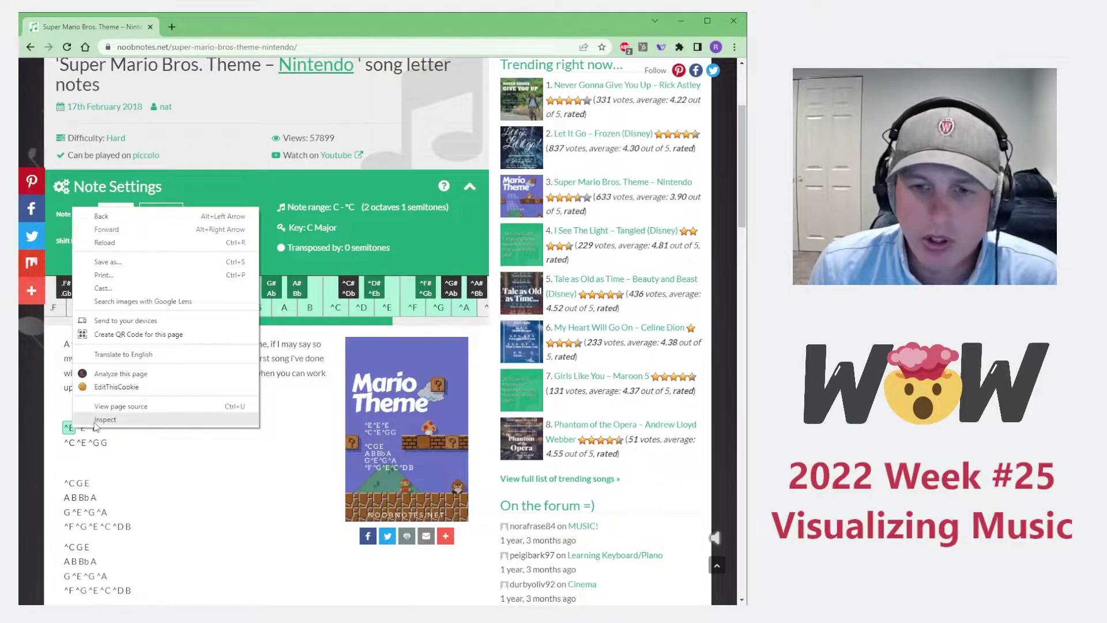
pyautogui.click(79, 434)
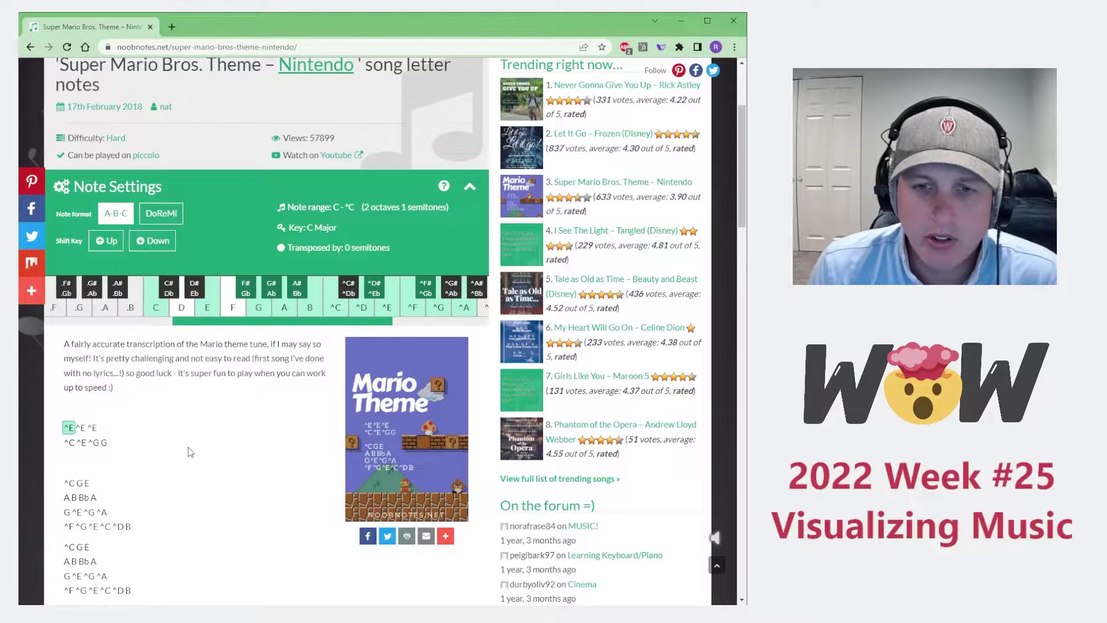
pyautogui.rightClick(80, 434)
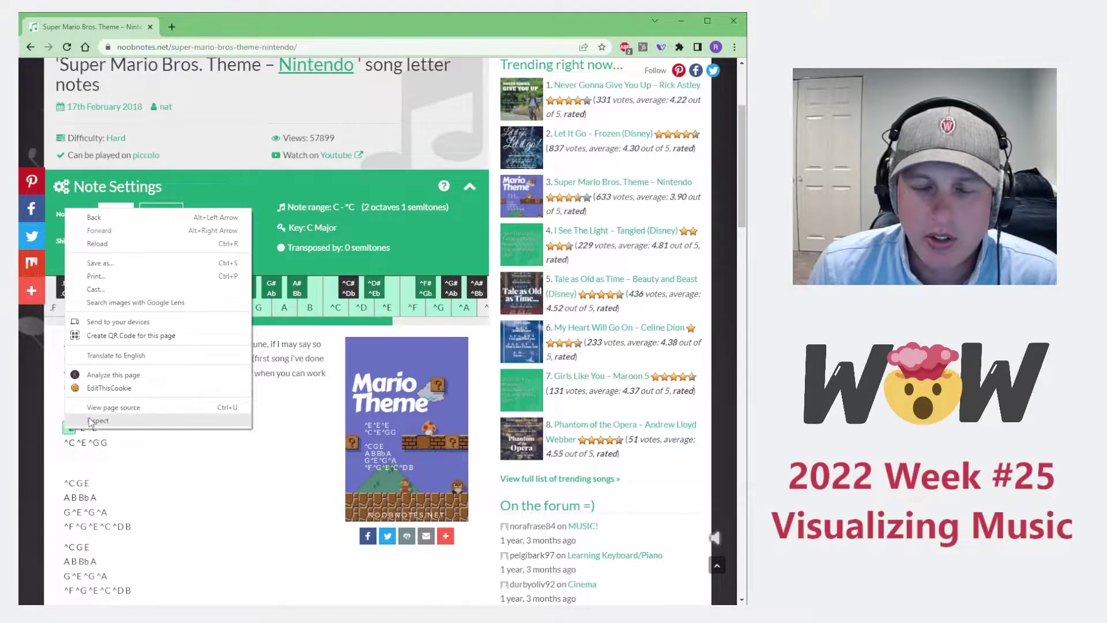
pyautogui.click(75, 422)
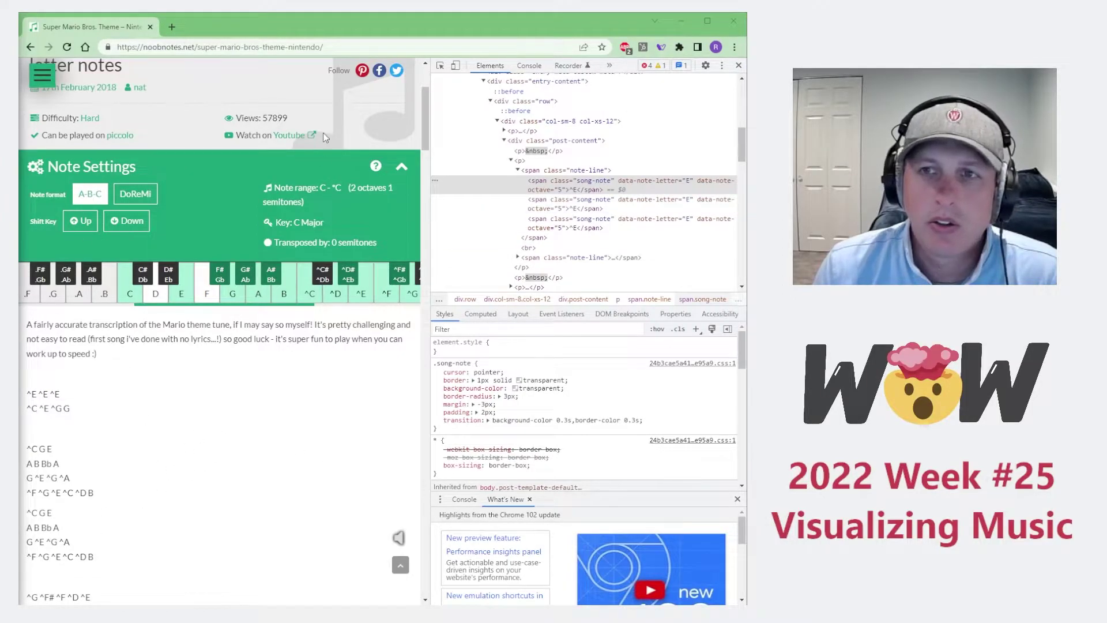
# - Copy the Super Mario Bros. Theme page's full address
pyautogui.click(350, 47)
pyautogui.hotkey('ctrl', 'a')
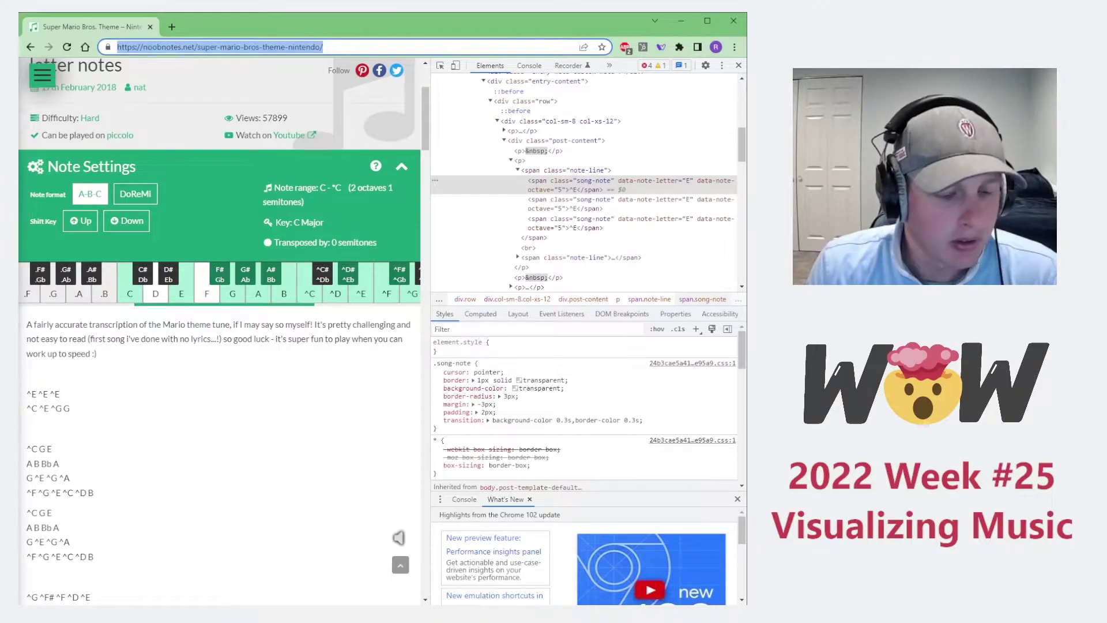
pyautogui.hotkey('alt', 'Tab')
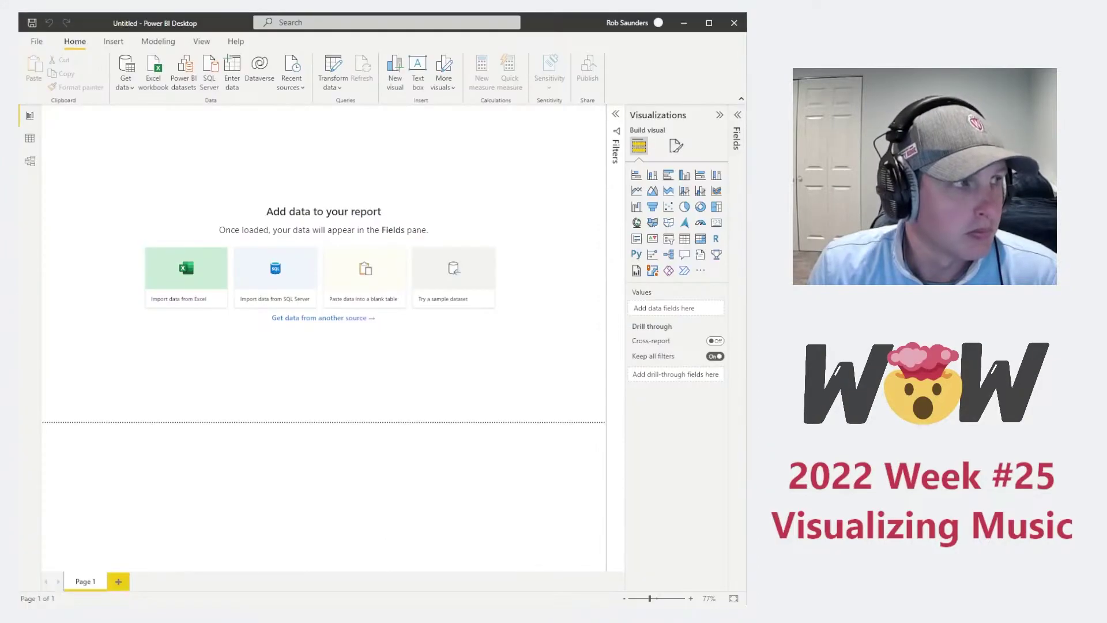
# - Connect Power BI to the copied song page URL as a Web data source
pyautogui.click(132, 88)
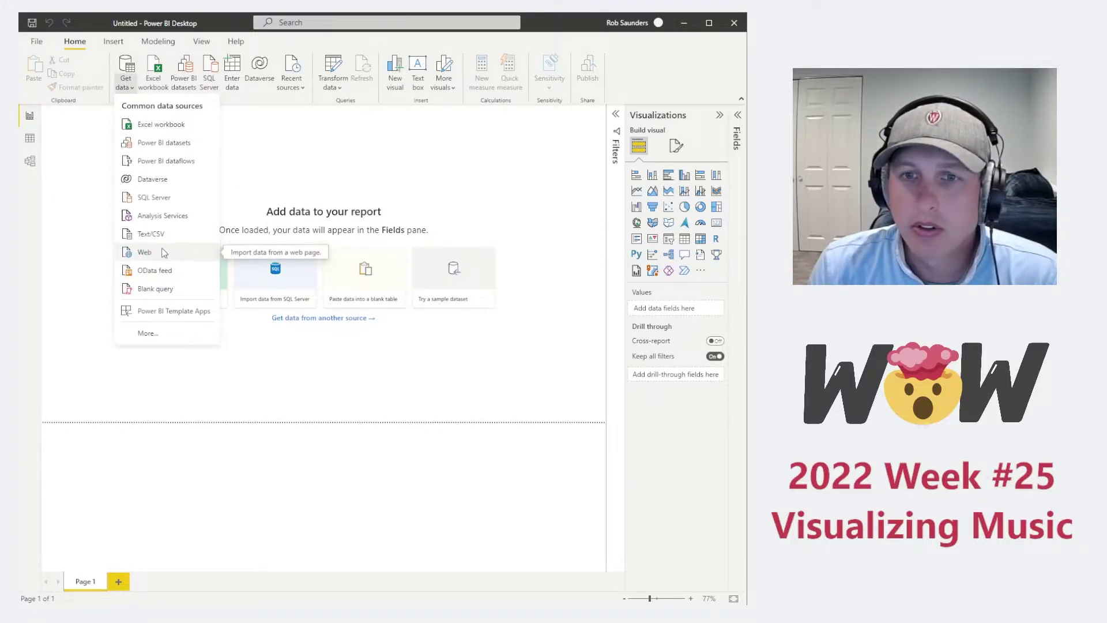
pyautogui.click(163, 251)
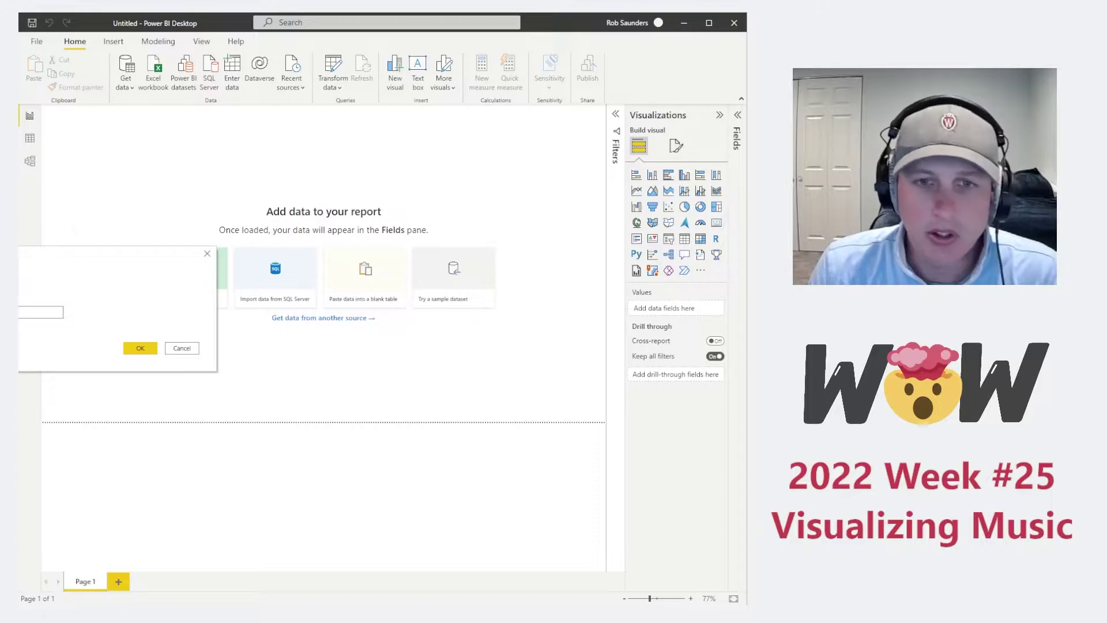
pyautogui.click(139, 347)
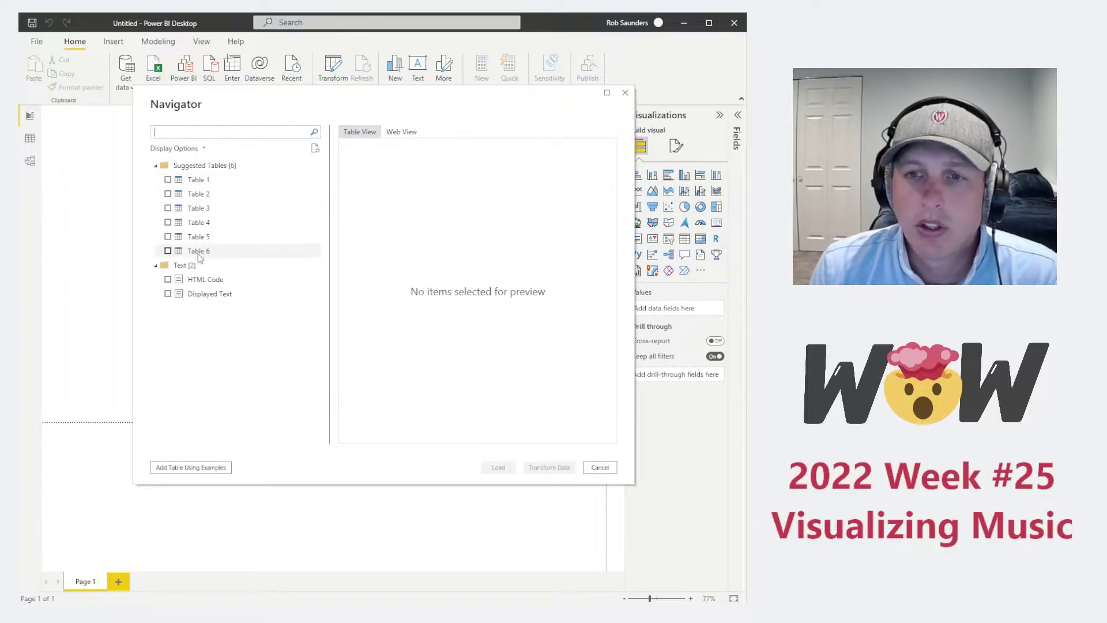
# - Preview Tables 1 through 6 found on the song page
pyautogui.click(195, 180)
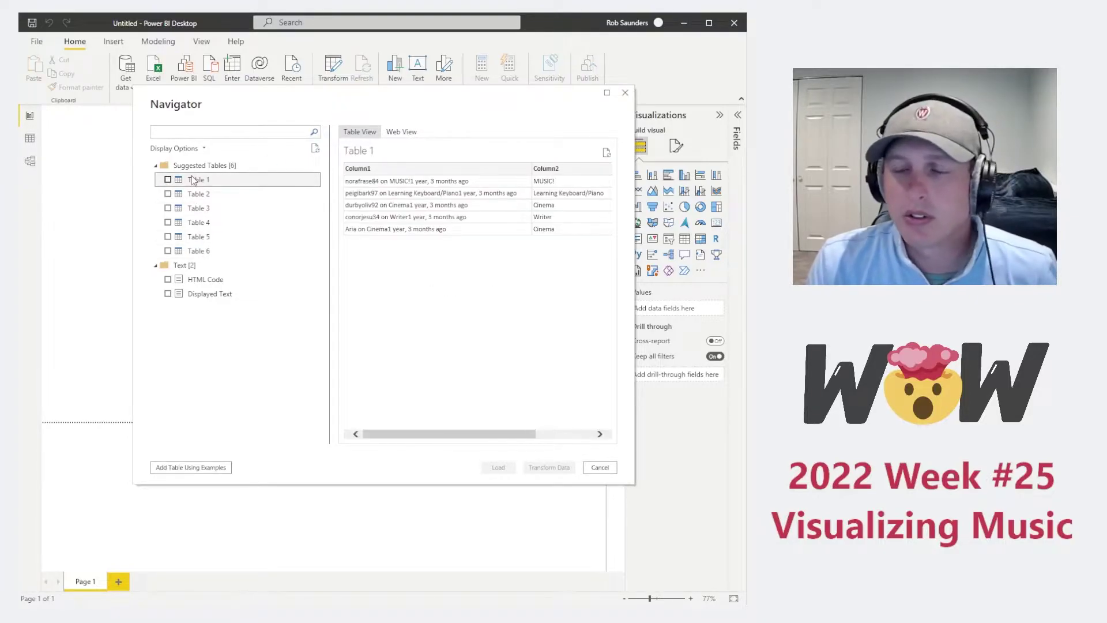
pyautogui.moveTo(425, 434); pyautogui.dragTo(554, 421)
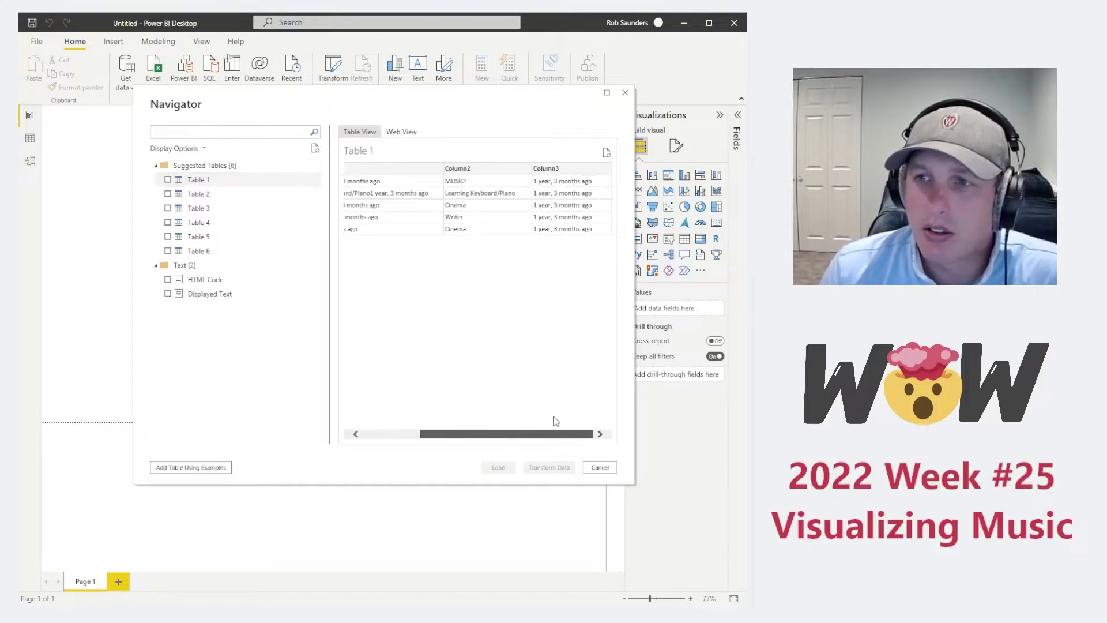
pyautogui.click(199, 195)
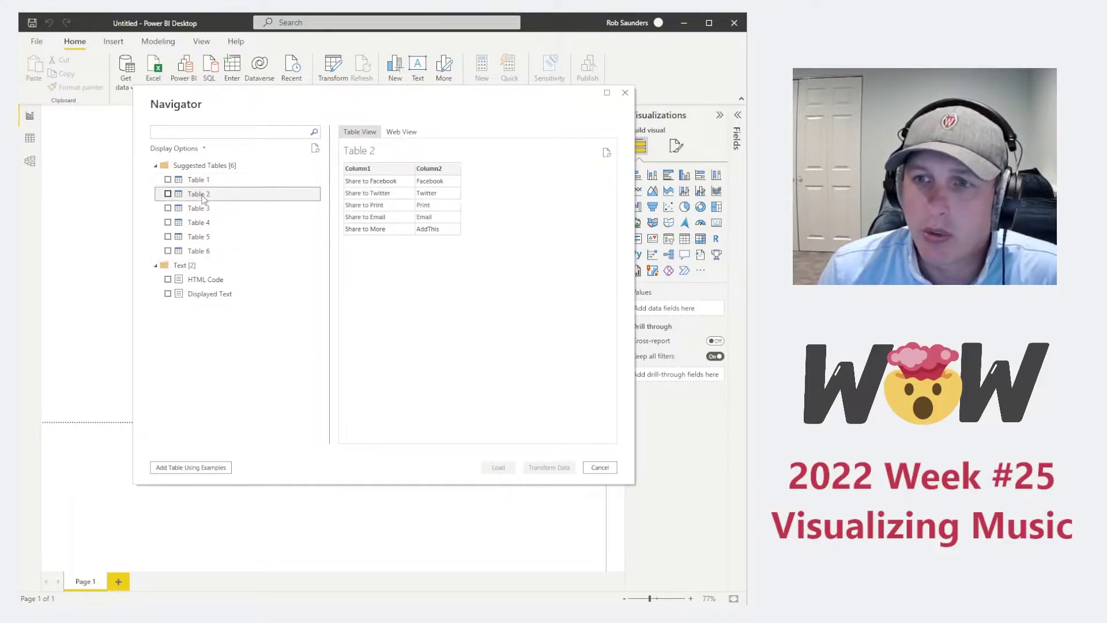
pyautogui.click(199, 208)
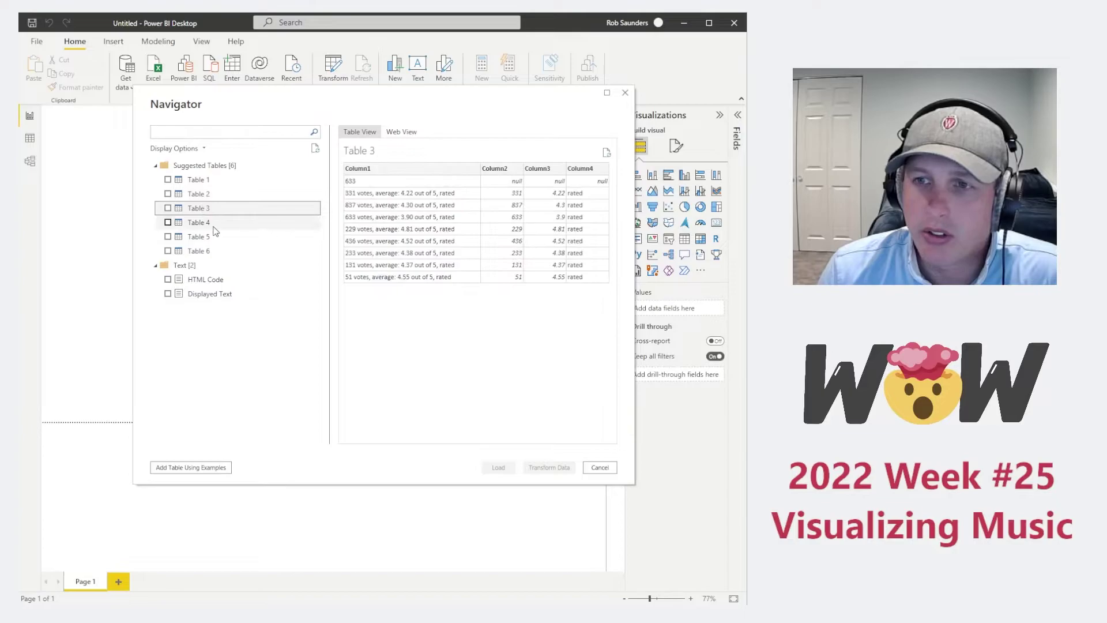
pyautogui.click(225, 224)
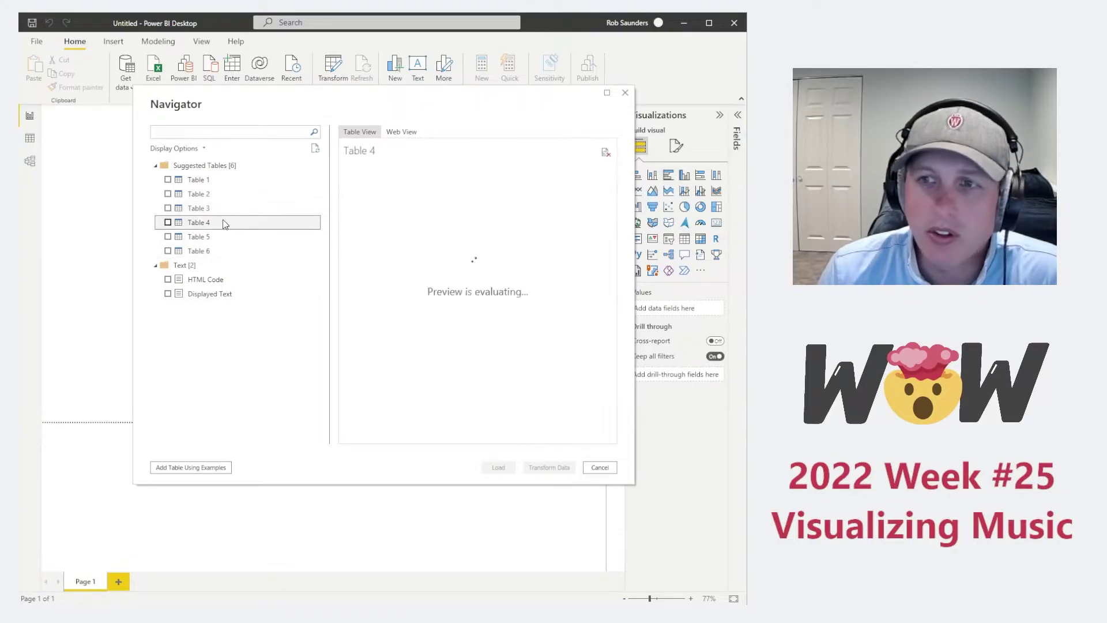
pyautogui.click(216, 237)
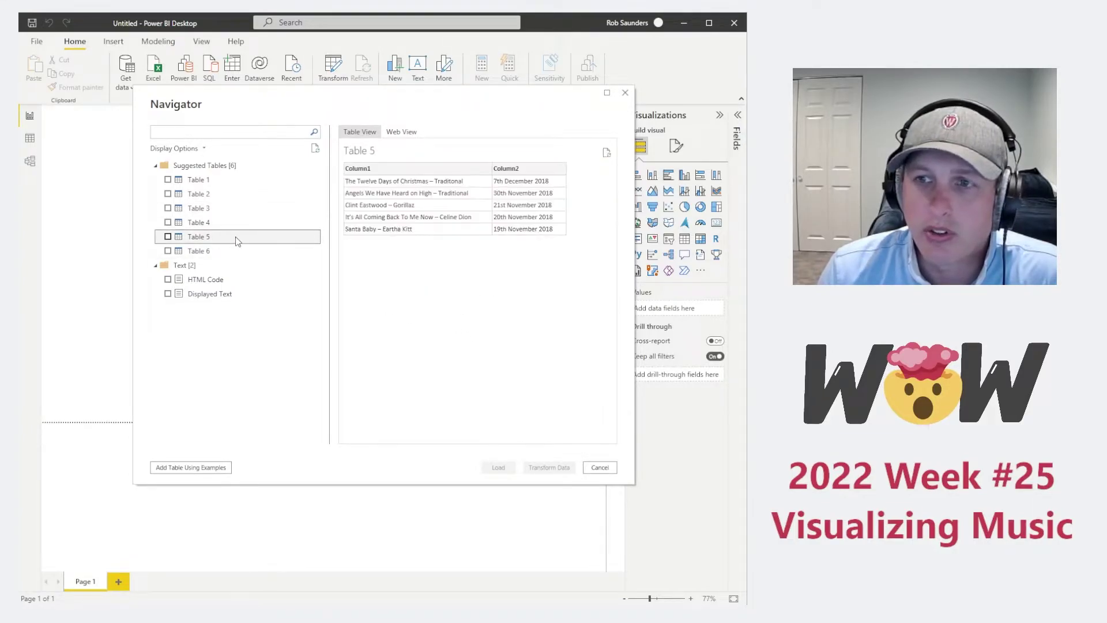
pyautogui.click(231, 251)
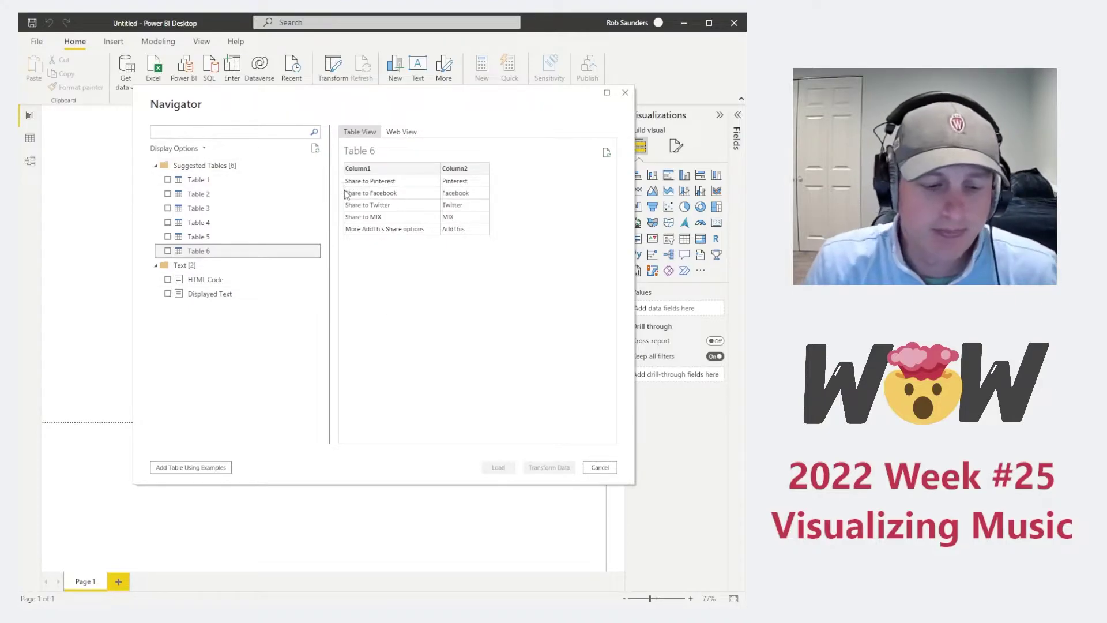
# - Preview the Displayed Text and HTML Code items, then tick HTML Code
pyautogui.click(221, 280)
pyautogui.click(213, 295)
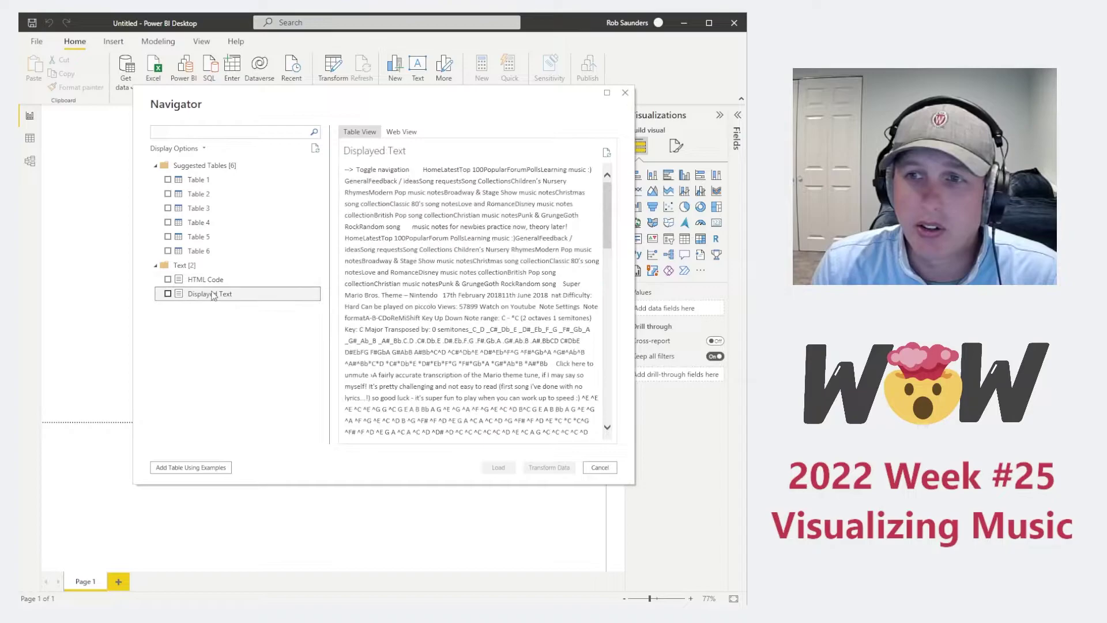
pyautogui.click(208, 269)
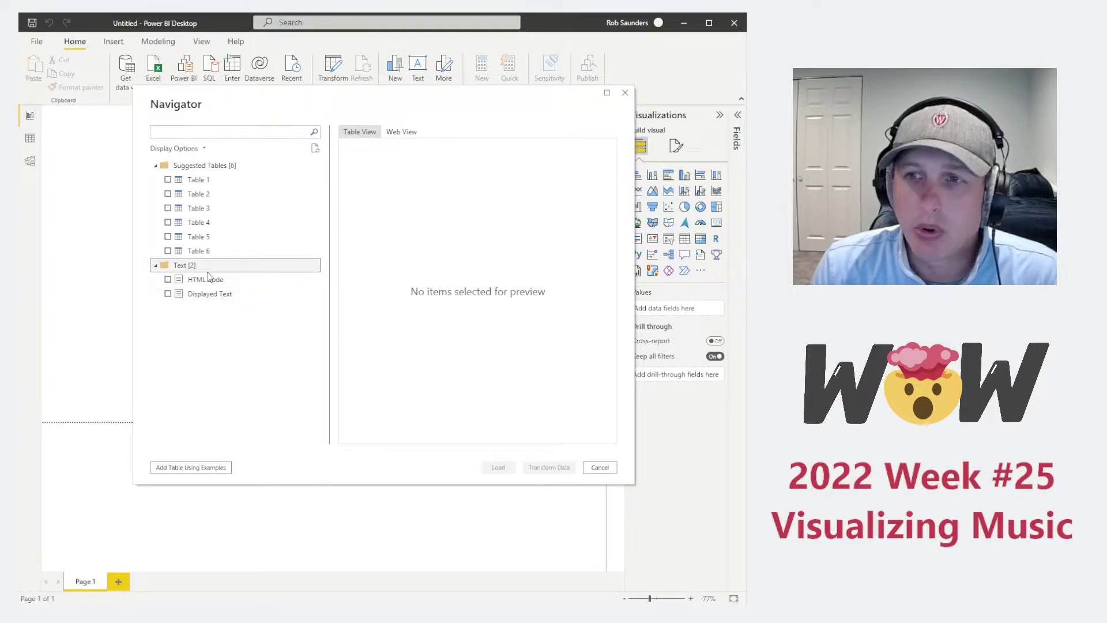
pyautogui.click(209, 278)
pyautogui.click(168, 279)
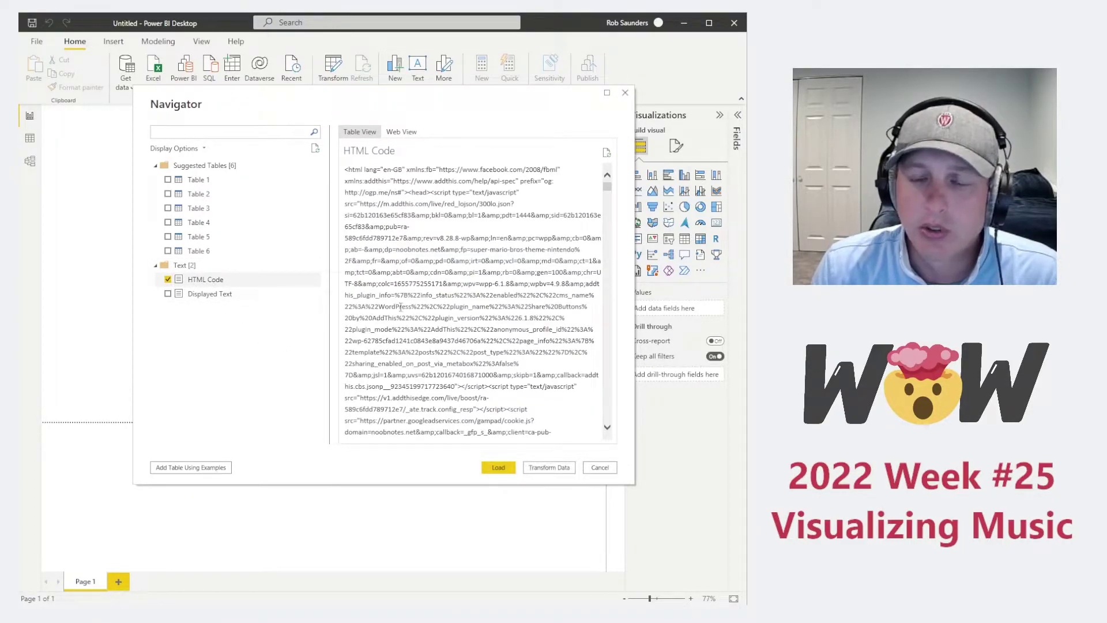
# - Load the HTML Code into Power Query Editor, keeping the query name fxGetNotes
pyautogui.click(548, 469)
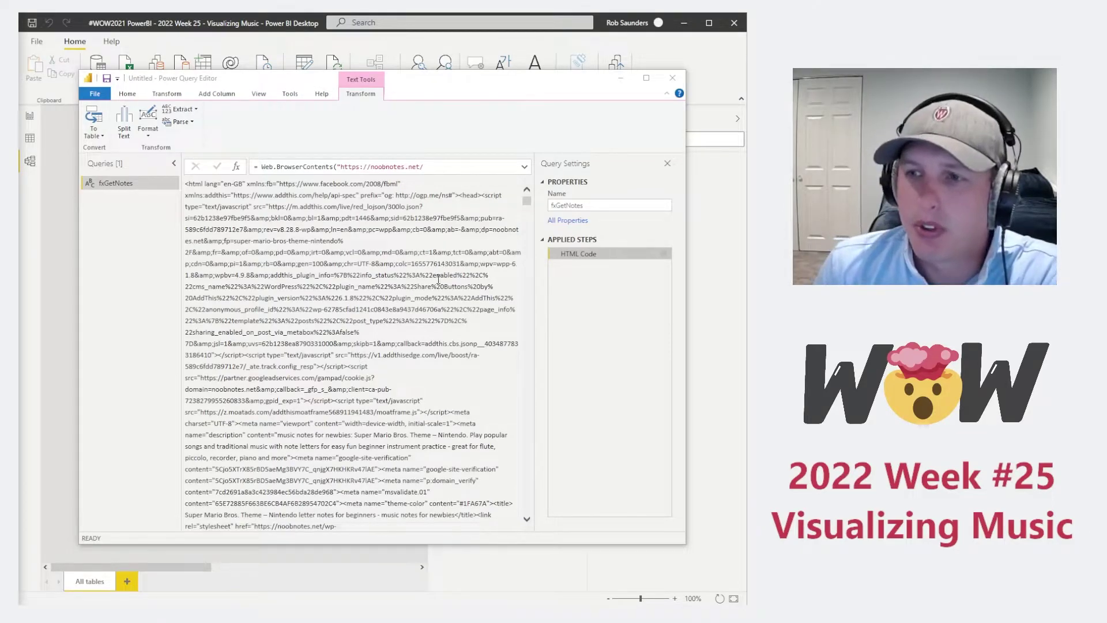
pyautogui.click(604, 206)
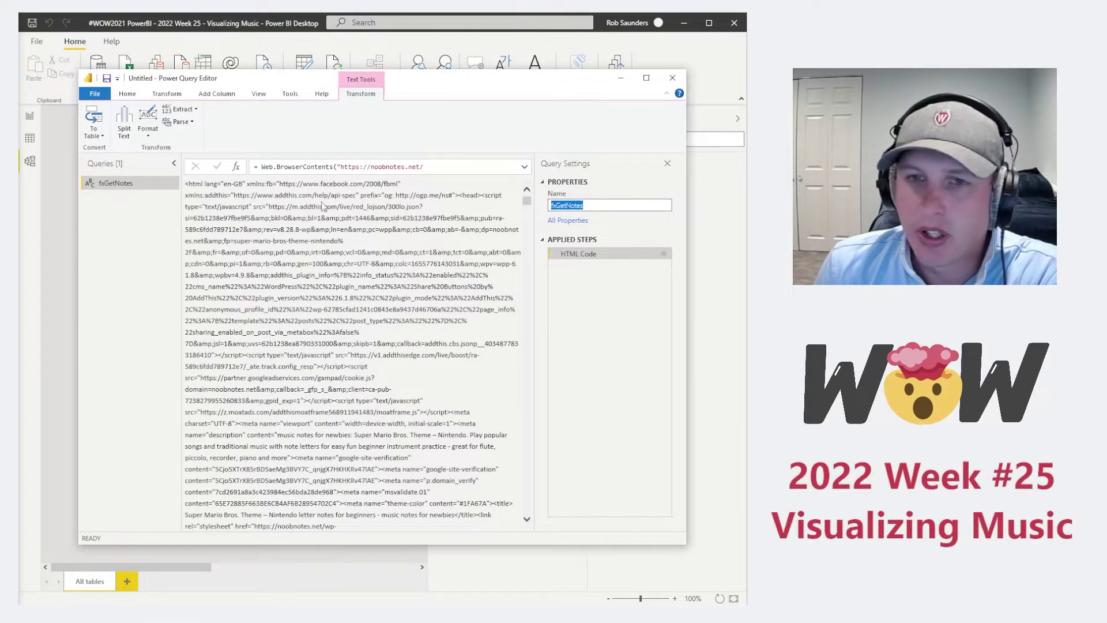
pyautogui.click(587, 203)
pyautogui.doubleClick(586, 203)
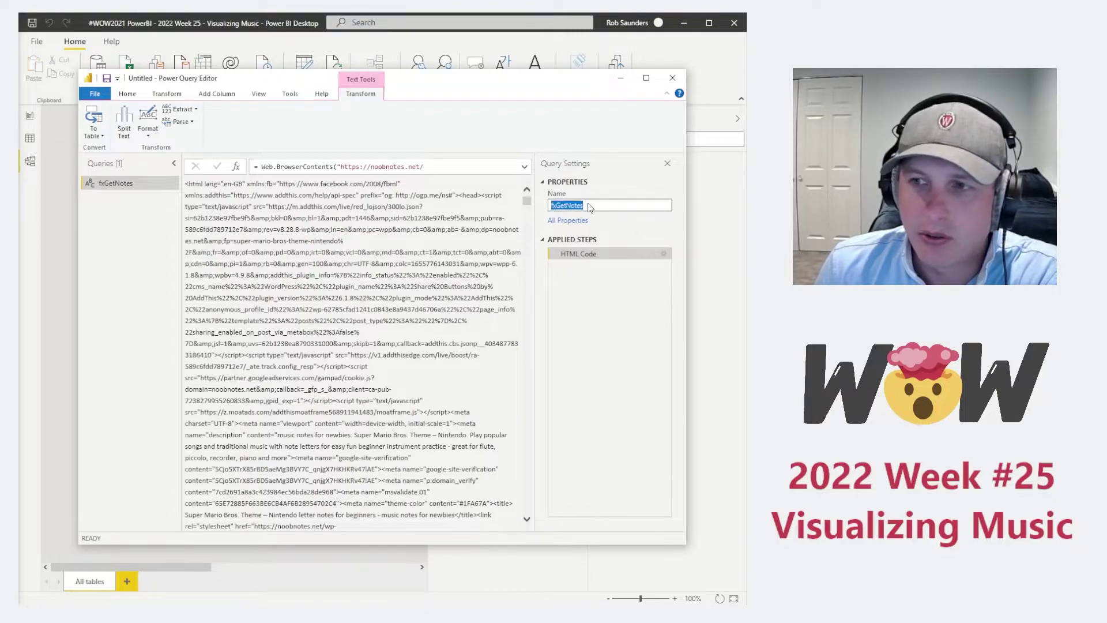
pyautogui.click(620, 205)
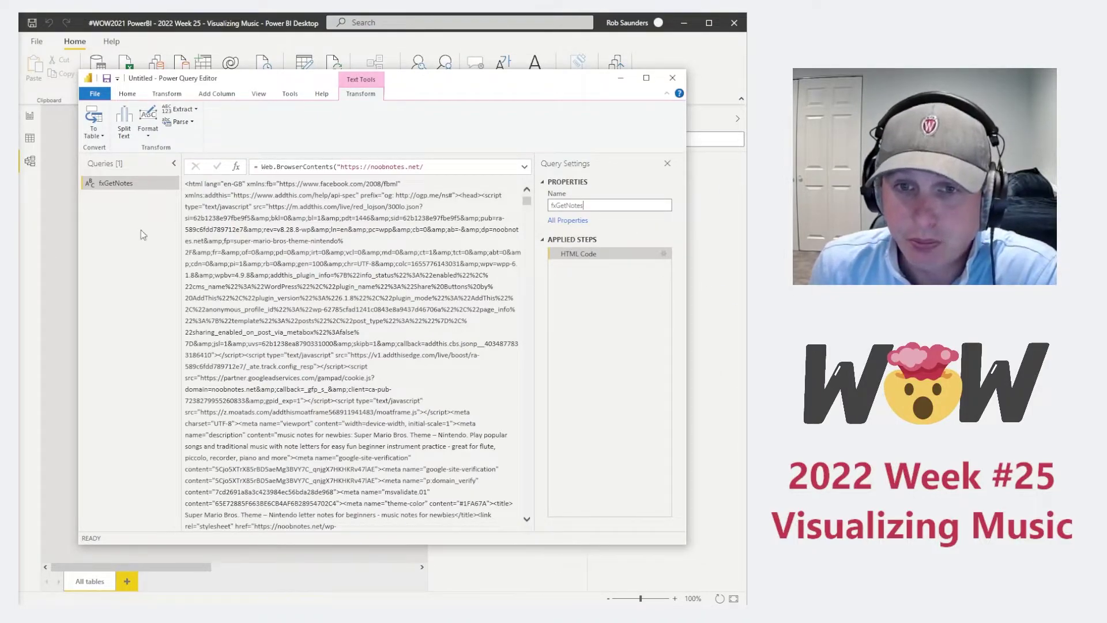
pyautogui.click(130, 183)
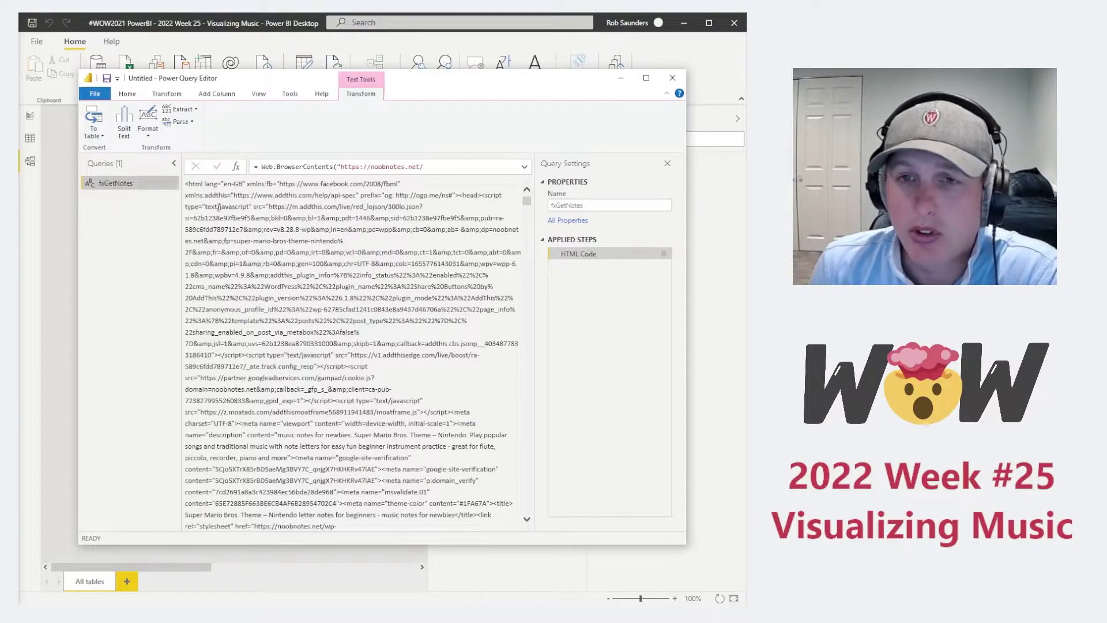
# - Scroll through the page's raw HTML source
pyautogui.scroll(-10, 390, 334)
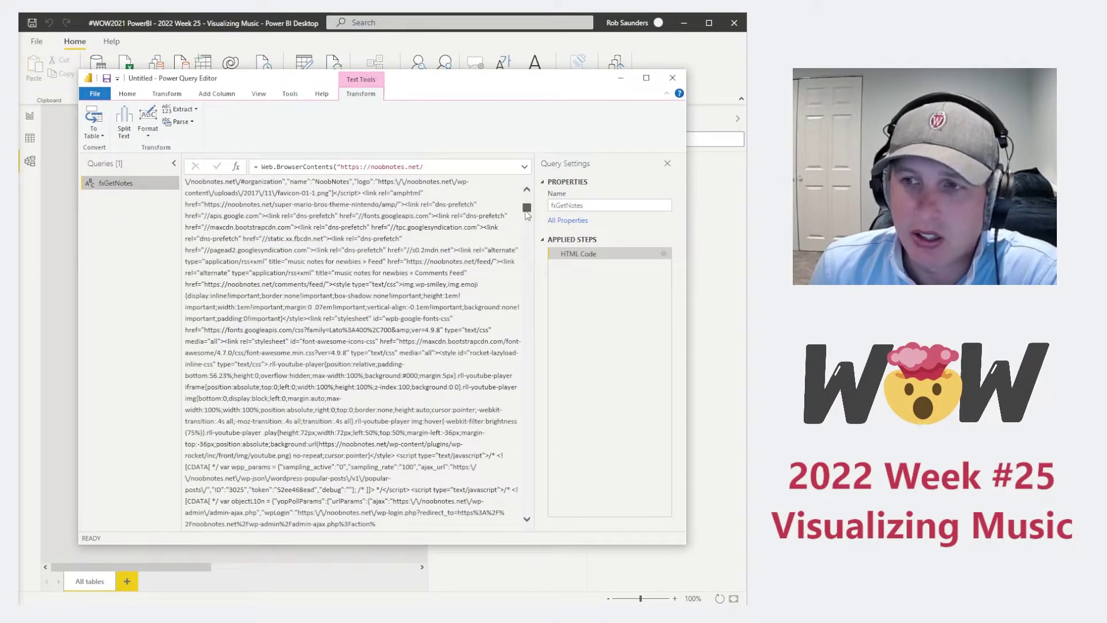
pyautogui.scroll(-5, 483, 343)
pyautogui.scroll(-8, 473, 384)
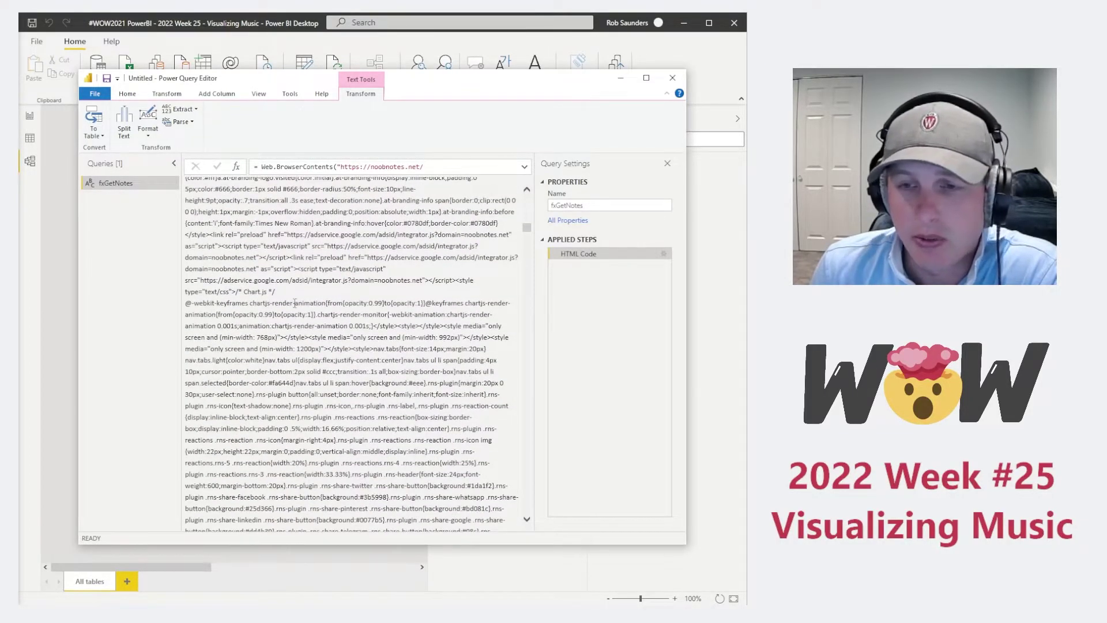
pyautogui.scroll(10, 380, 313)
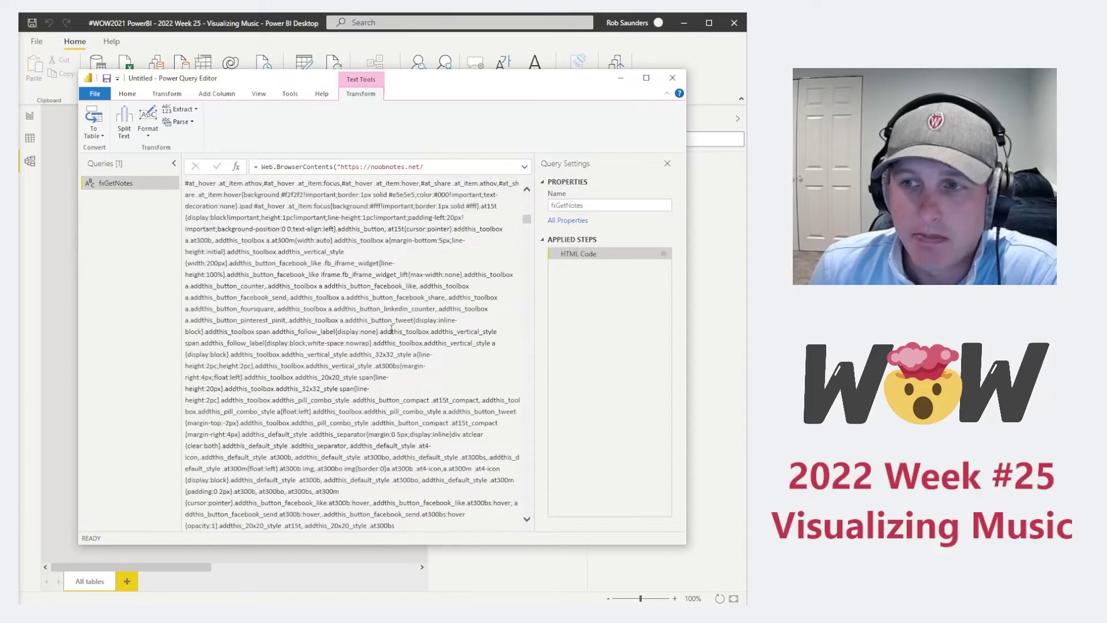
pyautogui.scroll(10, 391, 330)
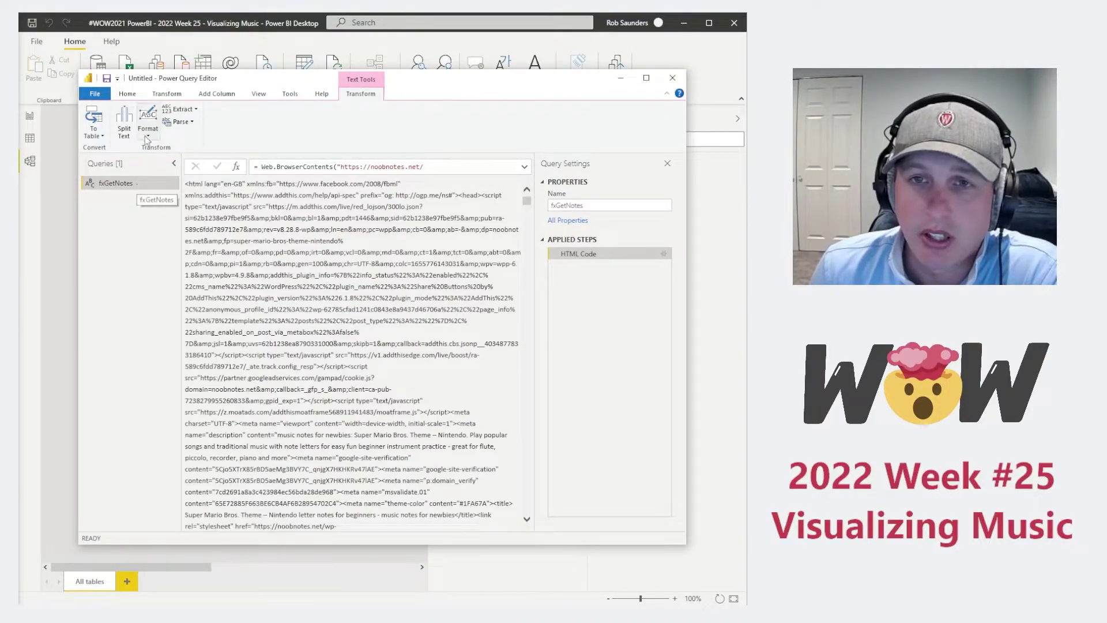
# - Split the HTML text on the delimiter data-note-letter=" into a 248-item list
pyautogui.click(125, 131)
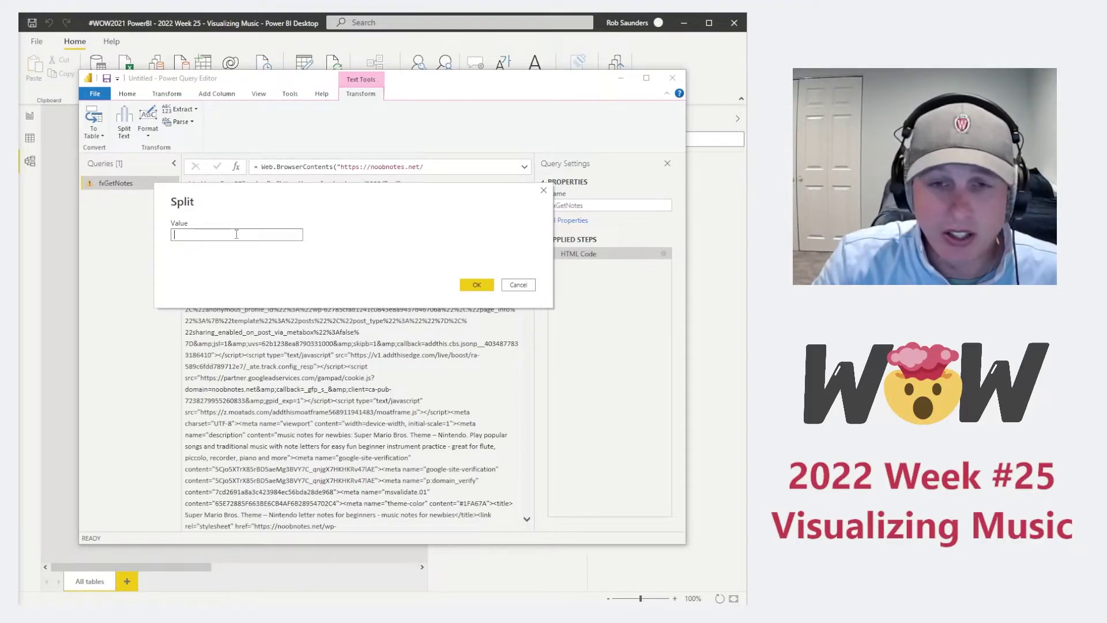
pyautogui.write('data')
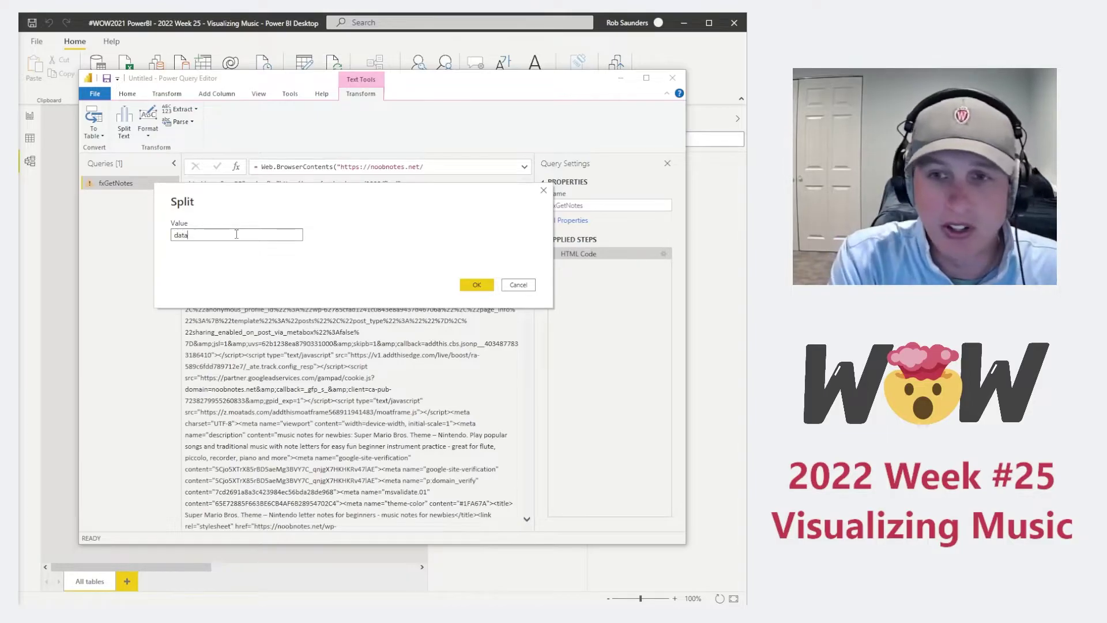
pyautogui.write('-note0-')
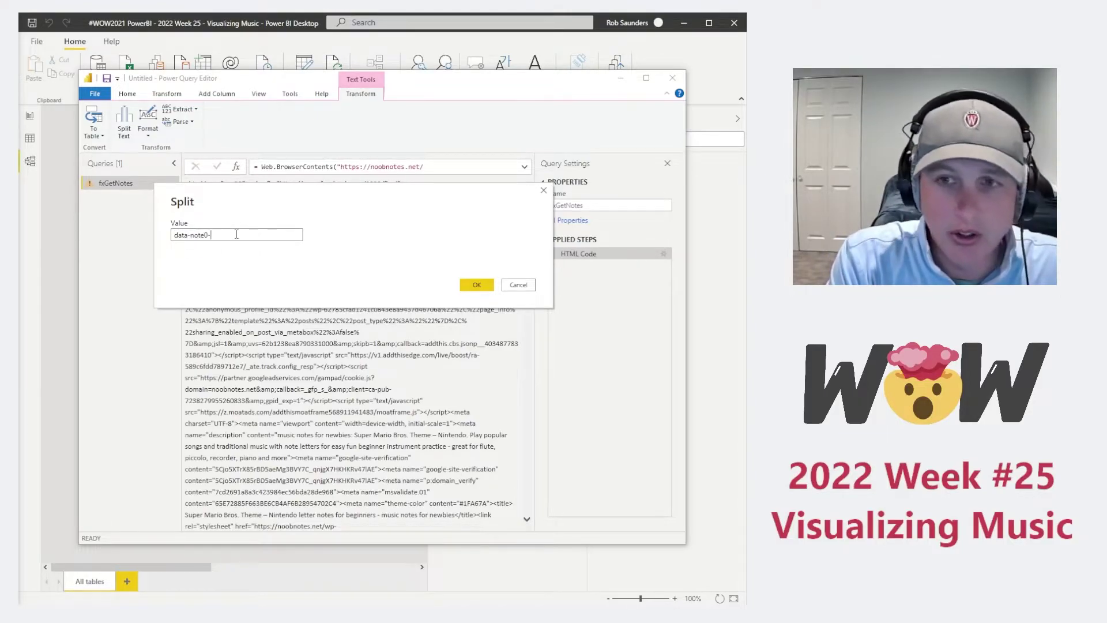
pyautogui.press('BackSpace')
pyautogui.write('-letter')
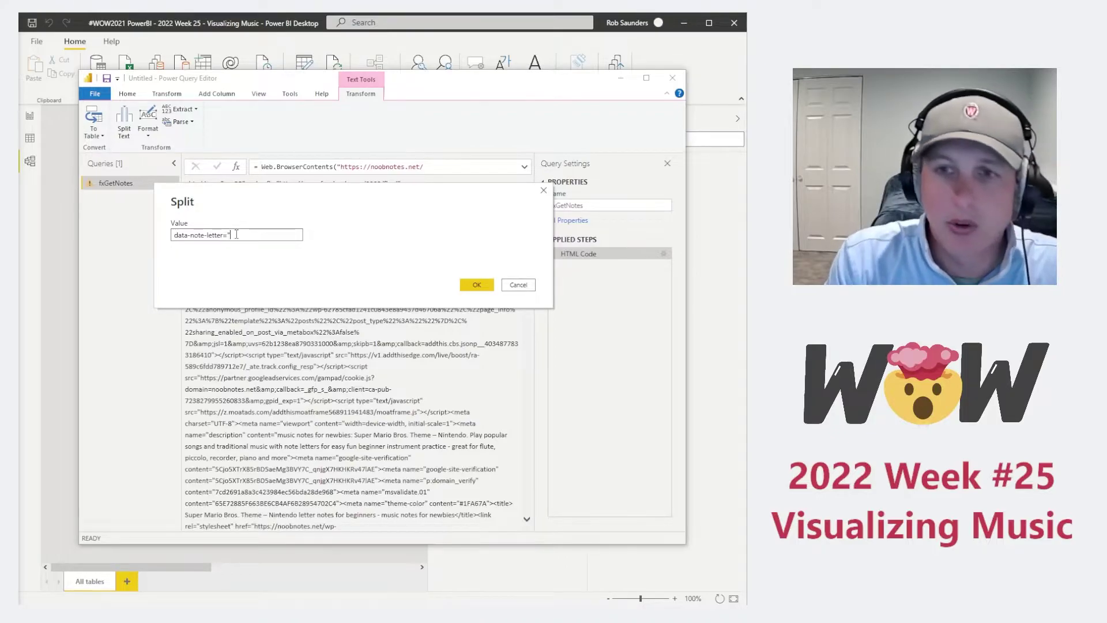
pyautogui.write('="')
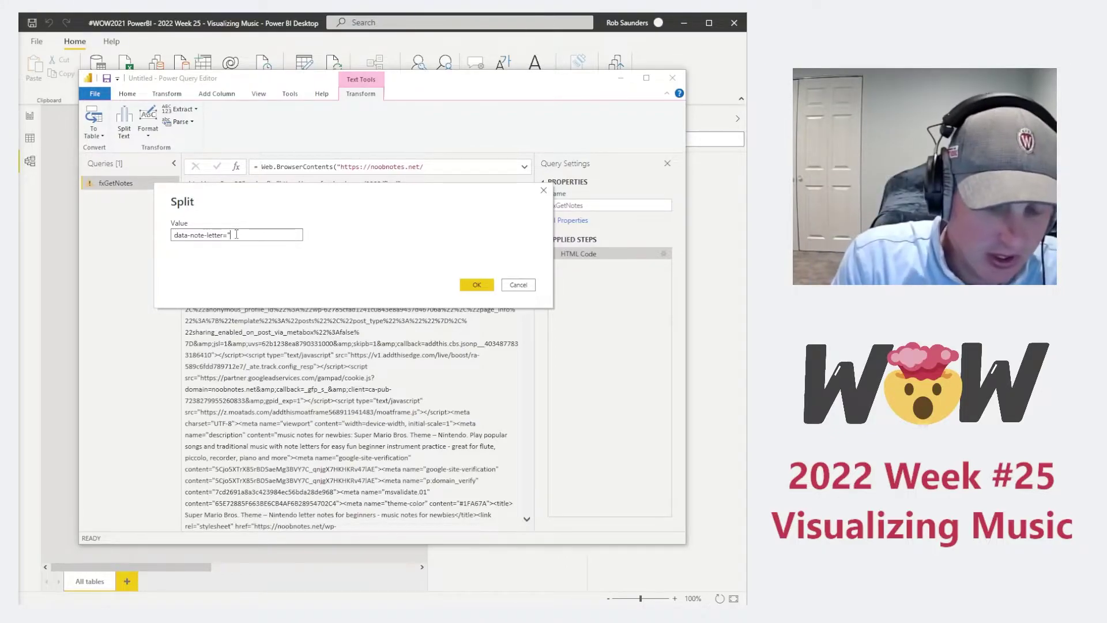
pyautogui.write('let')
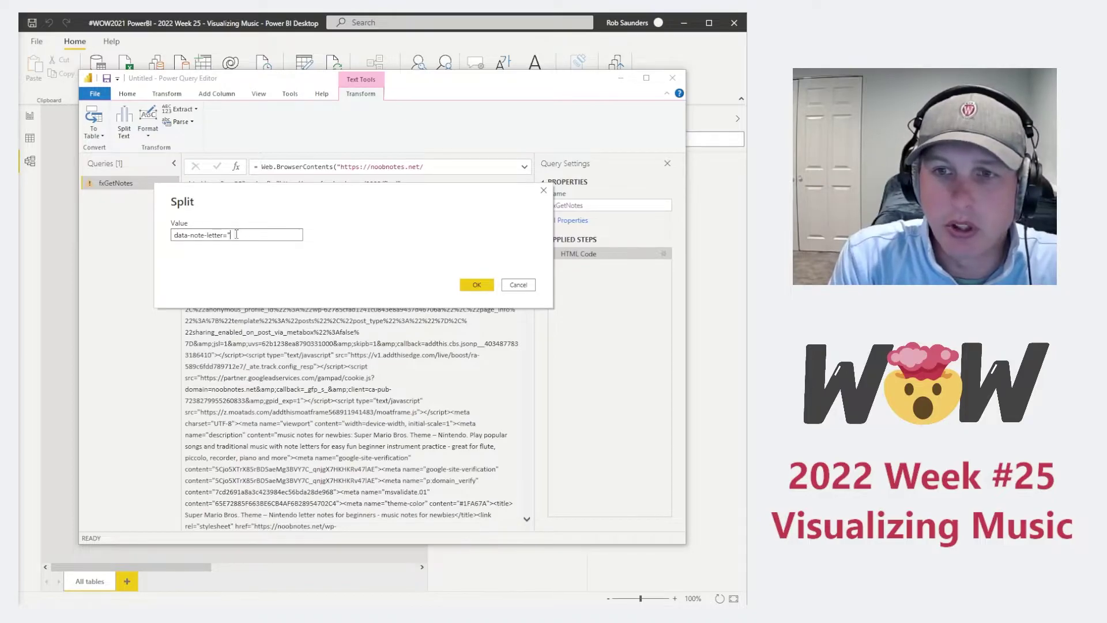
pyautogui.press('BackSpace')
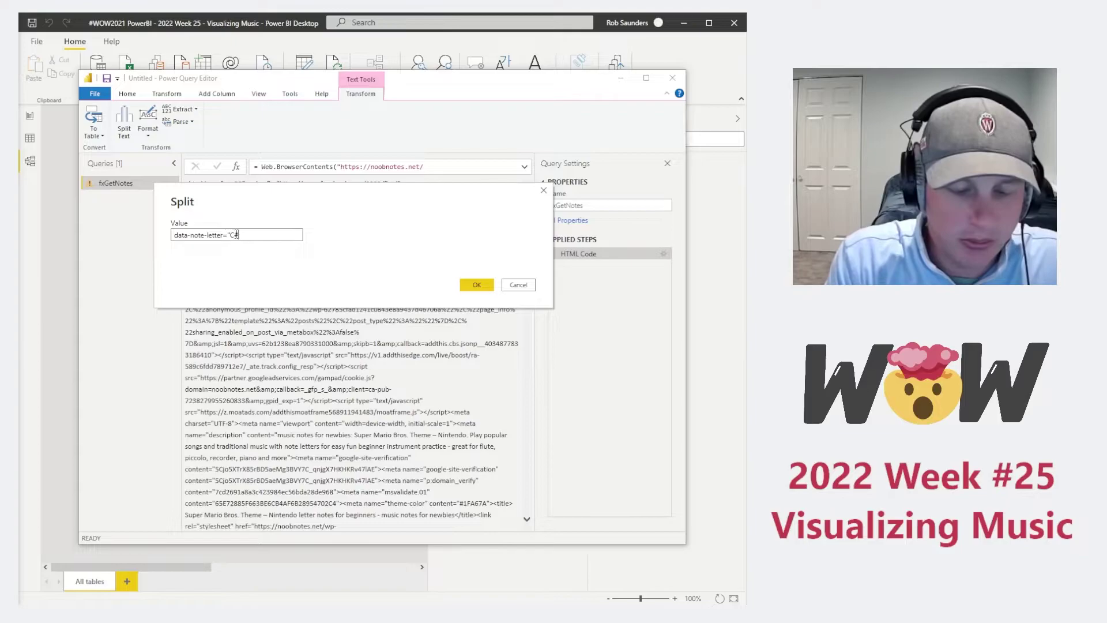
pyautogui.write('C#')
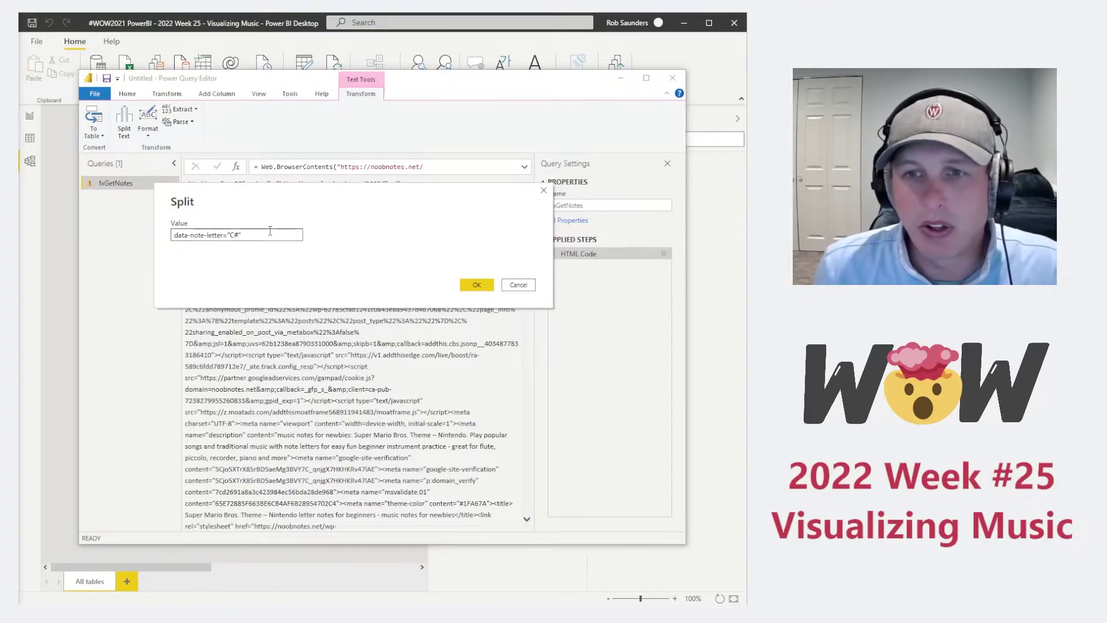
pyautogui.press('BackSpace')
pyautogui.press('BackSpace')
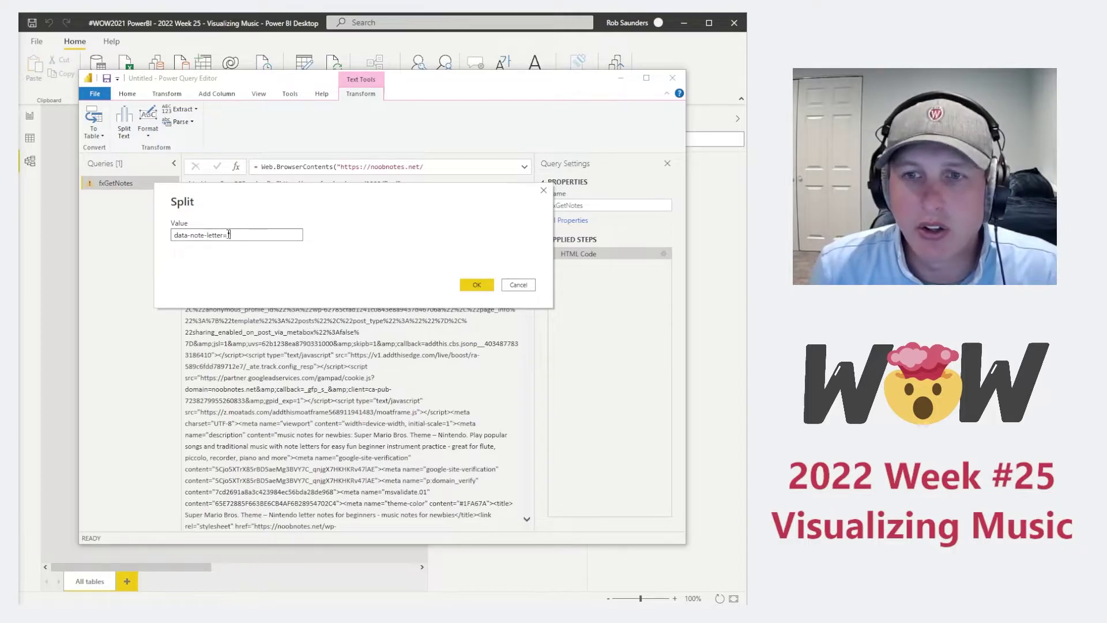
pyautogui.moveTo(230, 236); pyautogui.dragTo(175, 238)
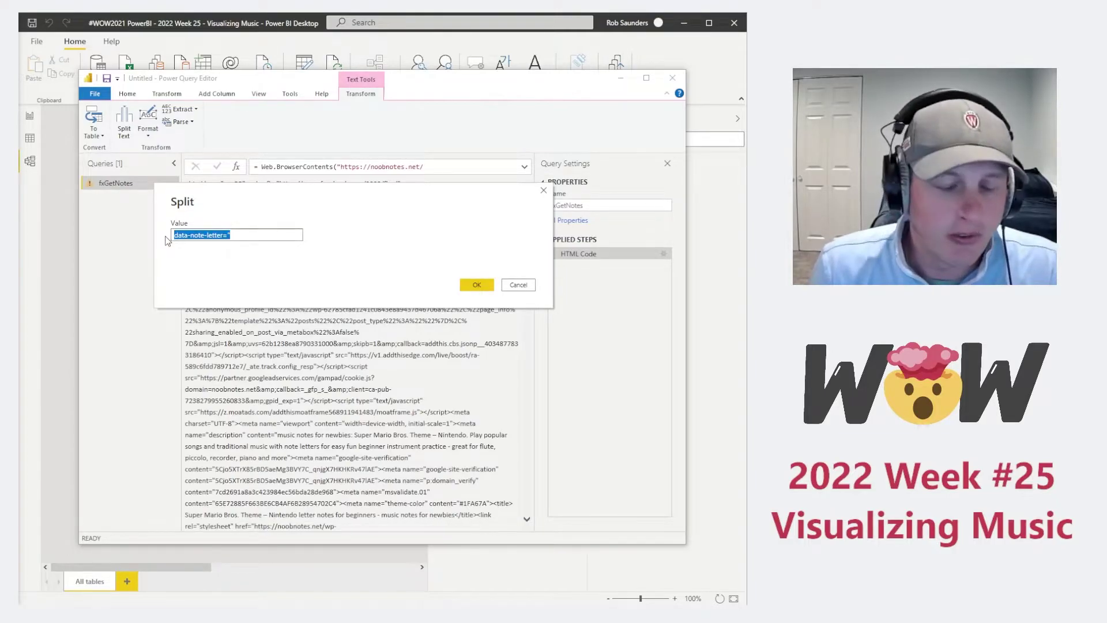
pyautogui.click(247, 235)
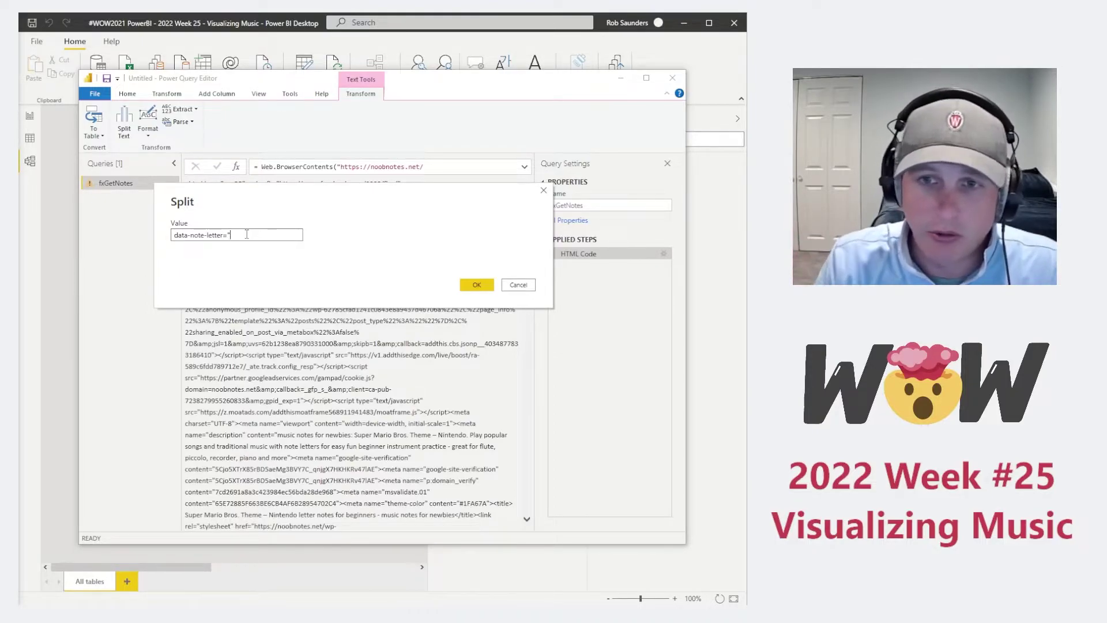
pyautogui.click(477, 286)
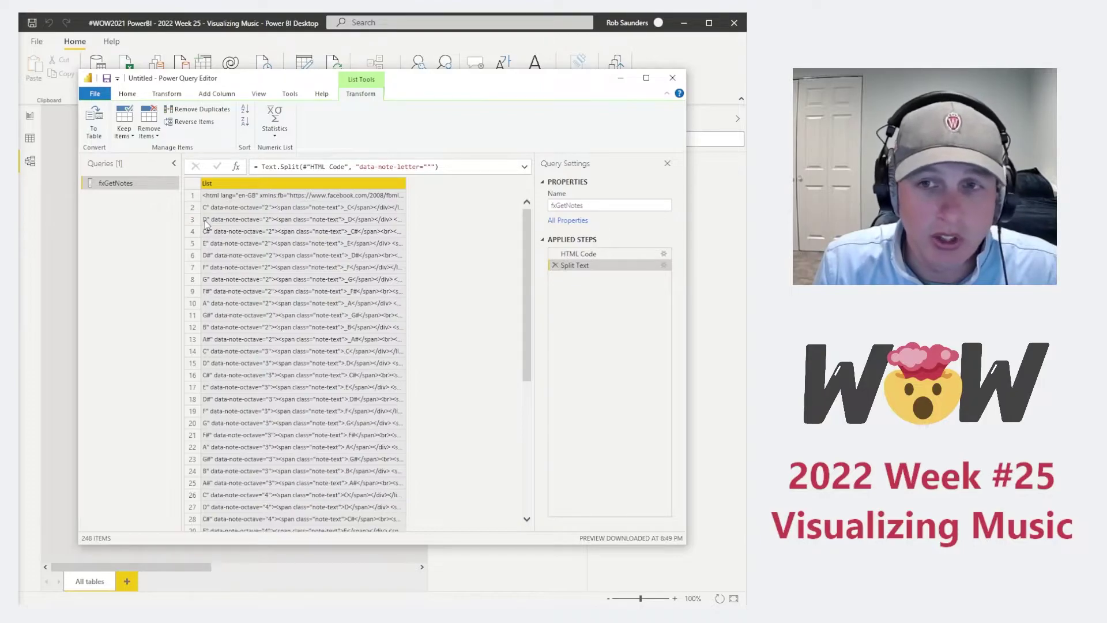
# - Scroll through the 248 split pieces and open List Tools' To Table conversion
pyautogui.scroll(-20, 526, 265)
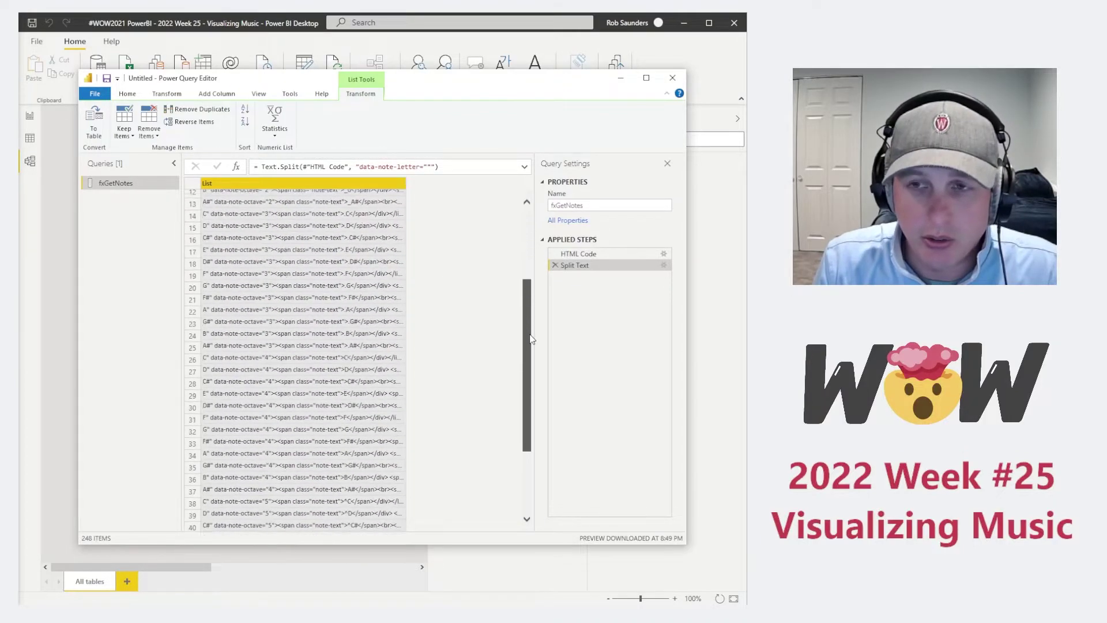
pyautogui.scroll(-20, 460, 427)
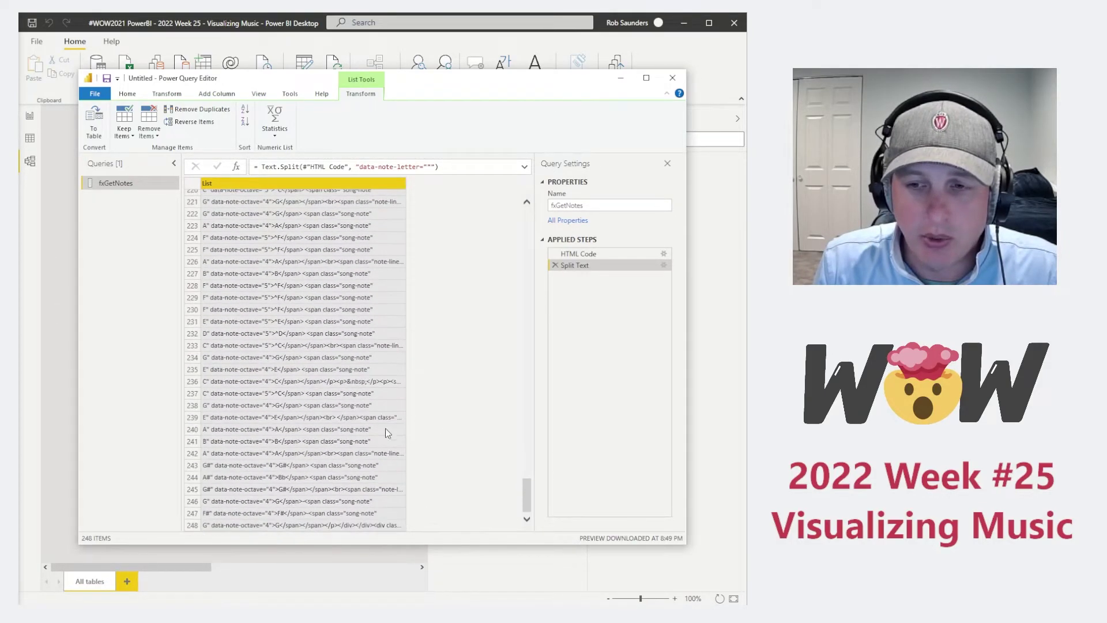
pyautogui.scroll(20, 254, 514)
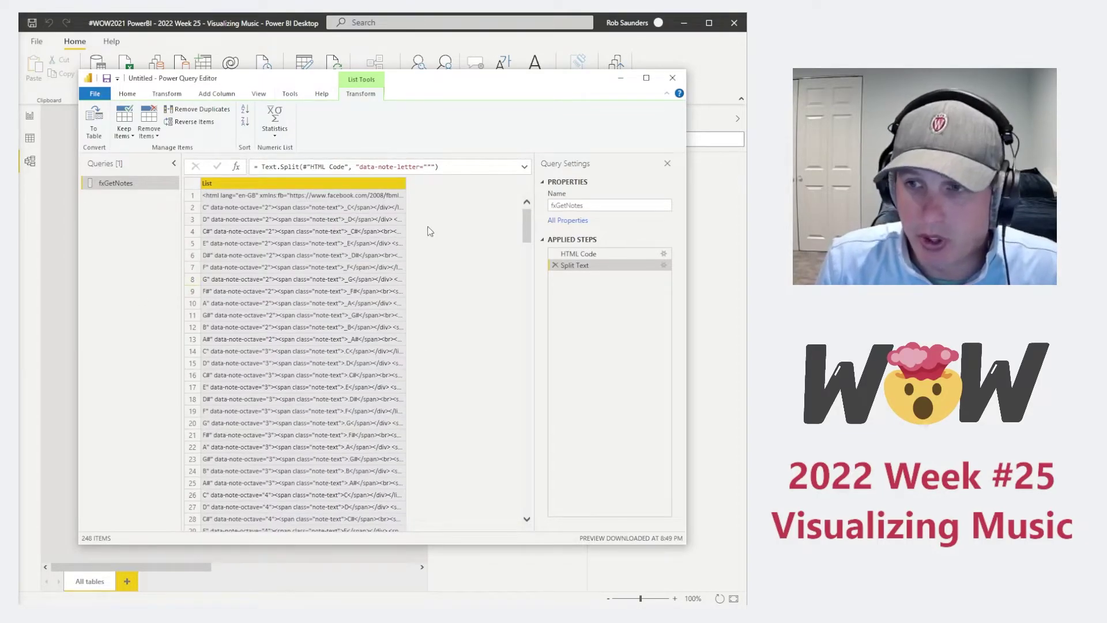
pyautogui.click(93, 118)
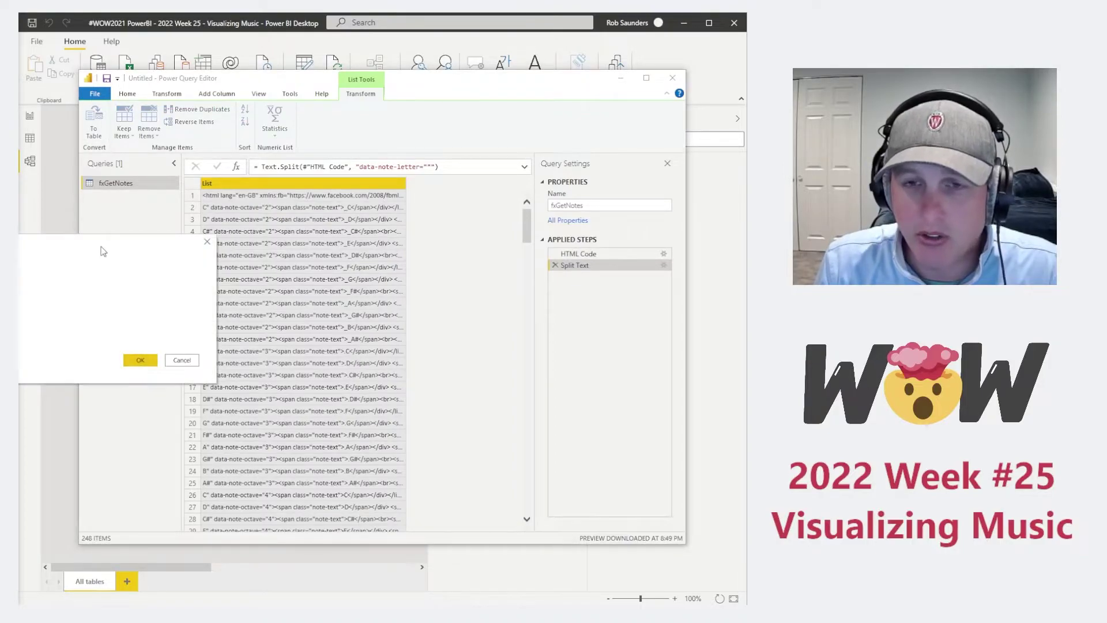
# - Convert the list to a table and keep only the text before the " delimiter
pyautogui.click(449, 372)
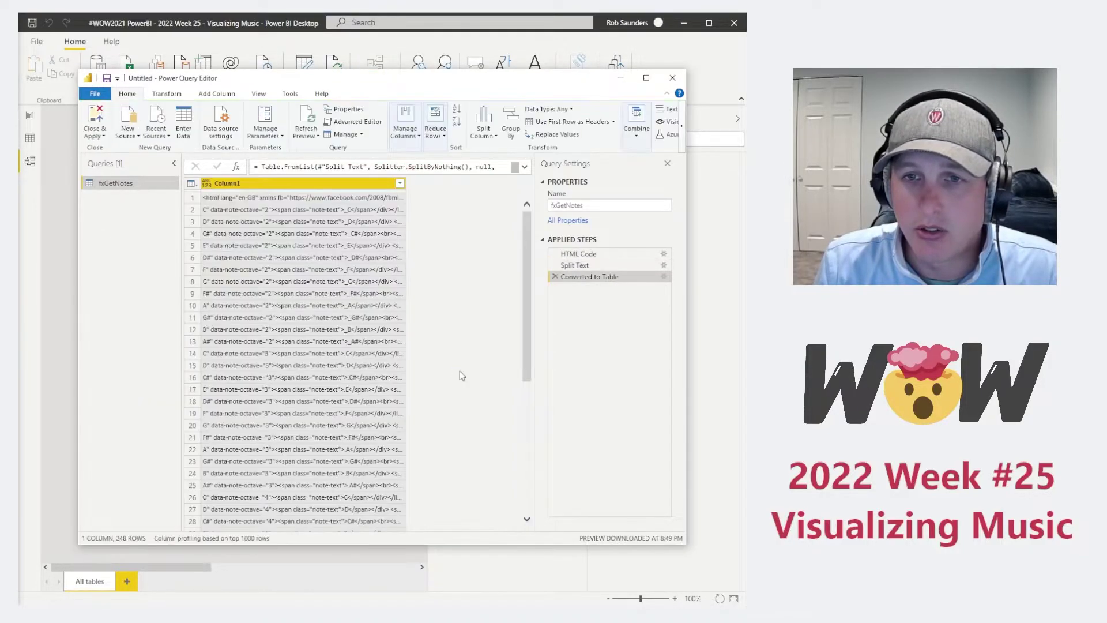
pyautogui.click(218, 94)
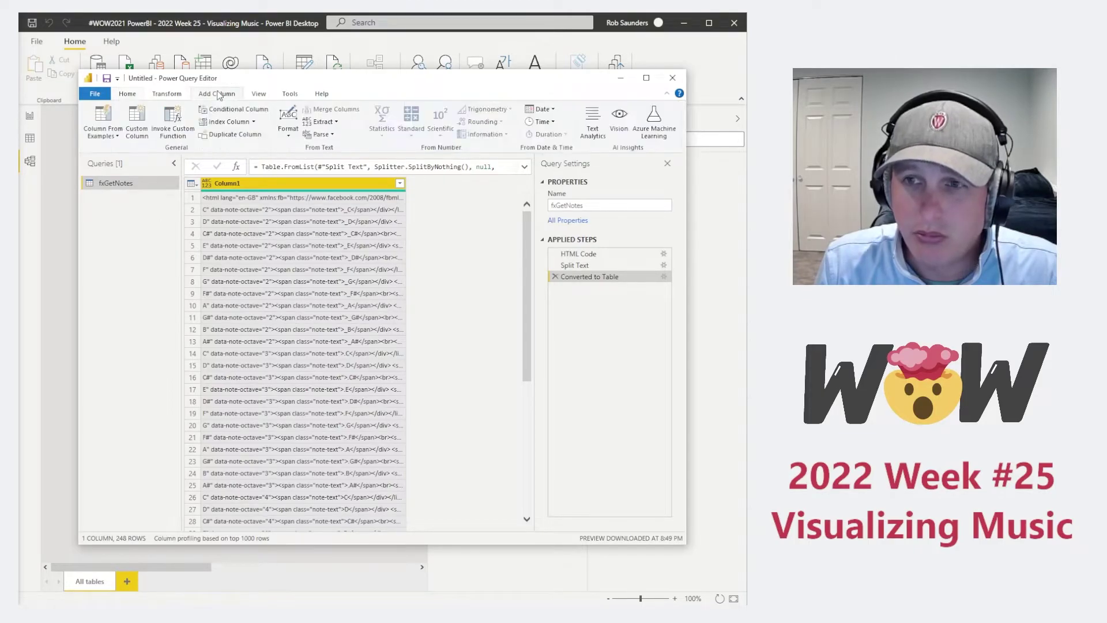
pyautogui.click(169, 96)
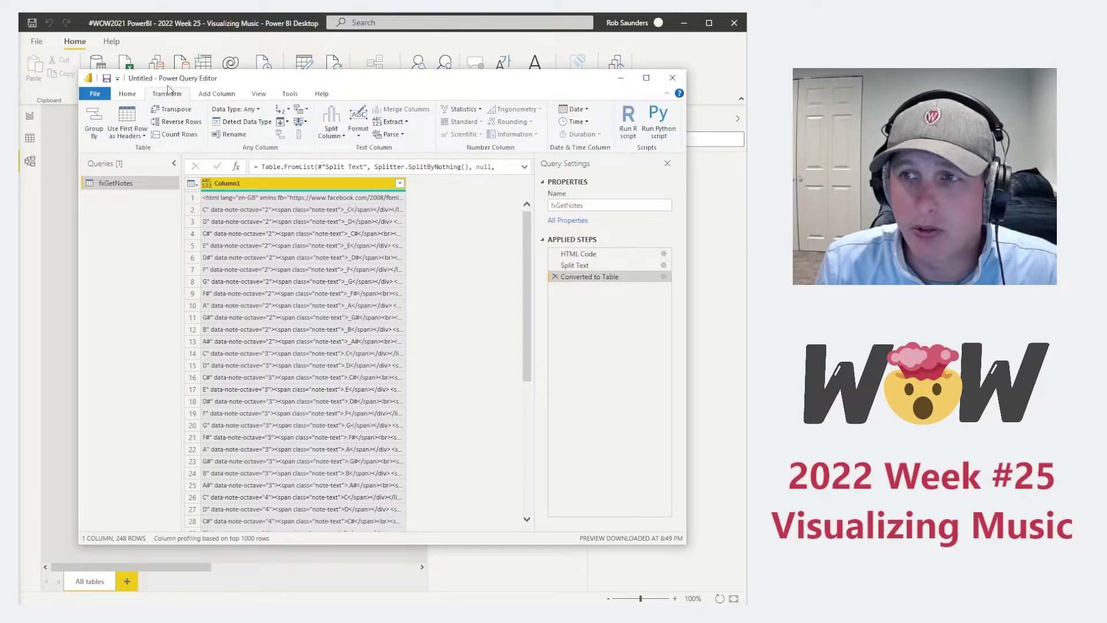
pyautogui.click(408, 123)
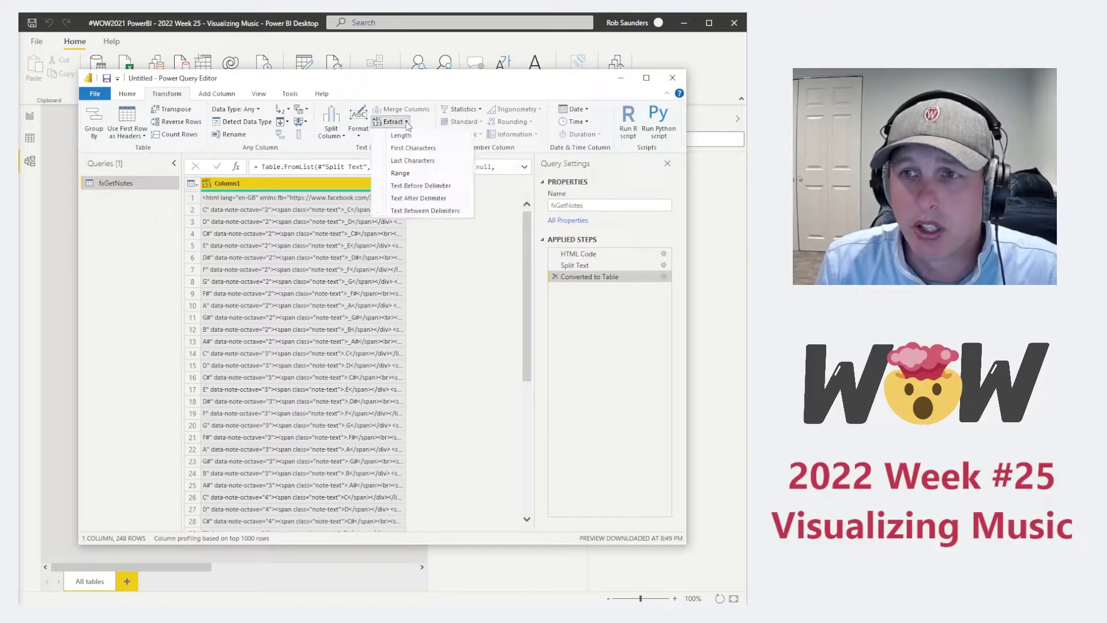
pyautogui.click(421, 185)
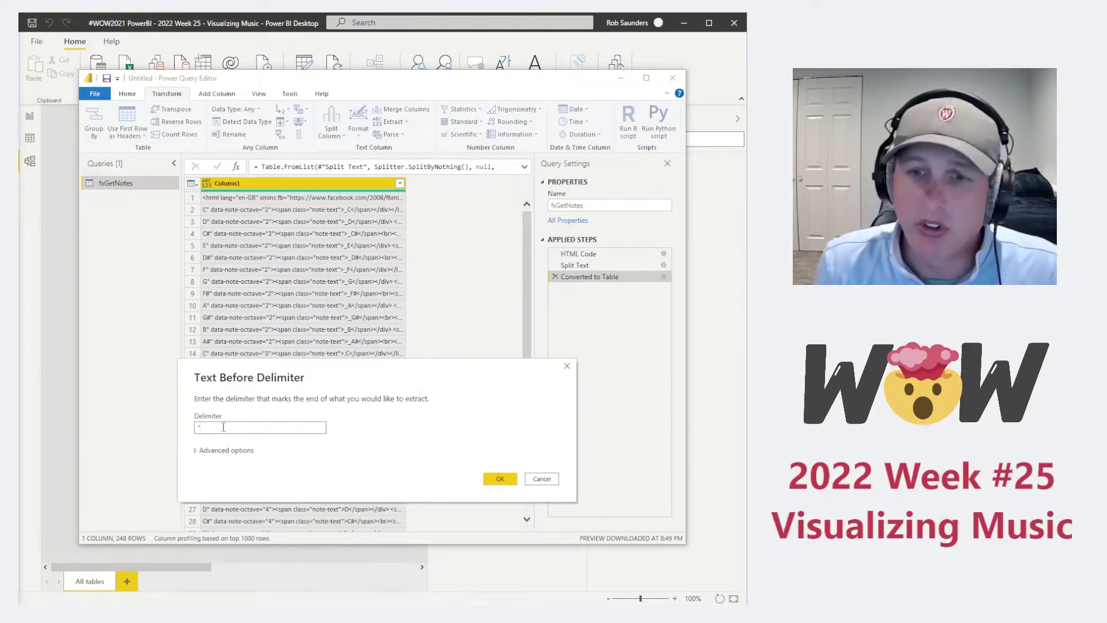
pyautogui.click(501, 479)
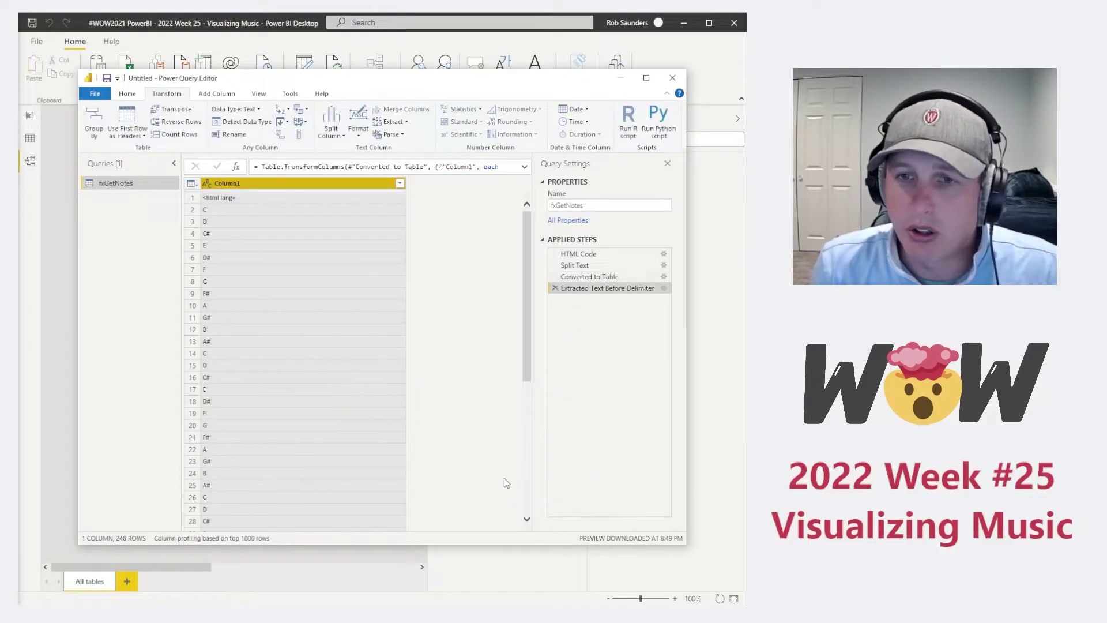
# - Rename Column1 to Note
pyautogui.doubleClick(221, 185)
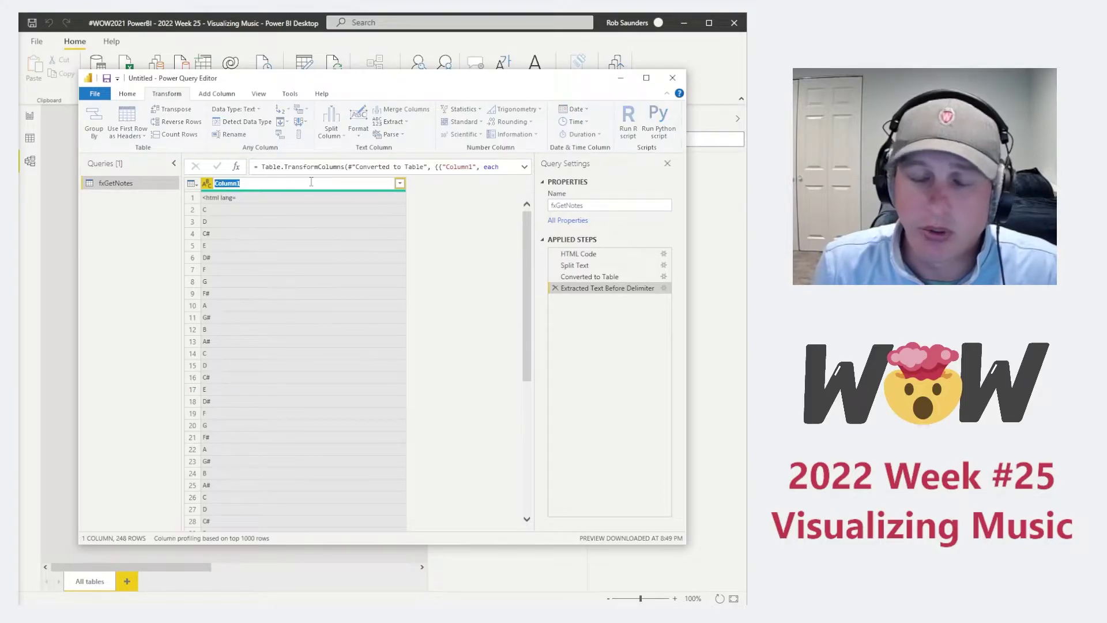
pyautogui.write('Note')
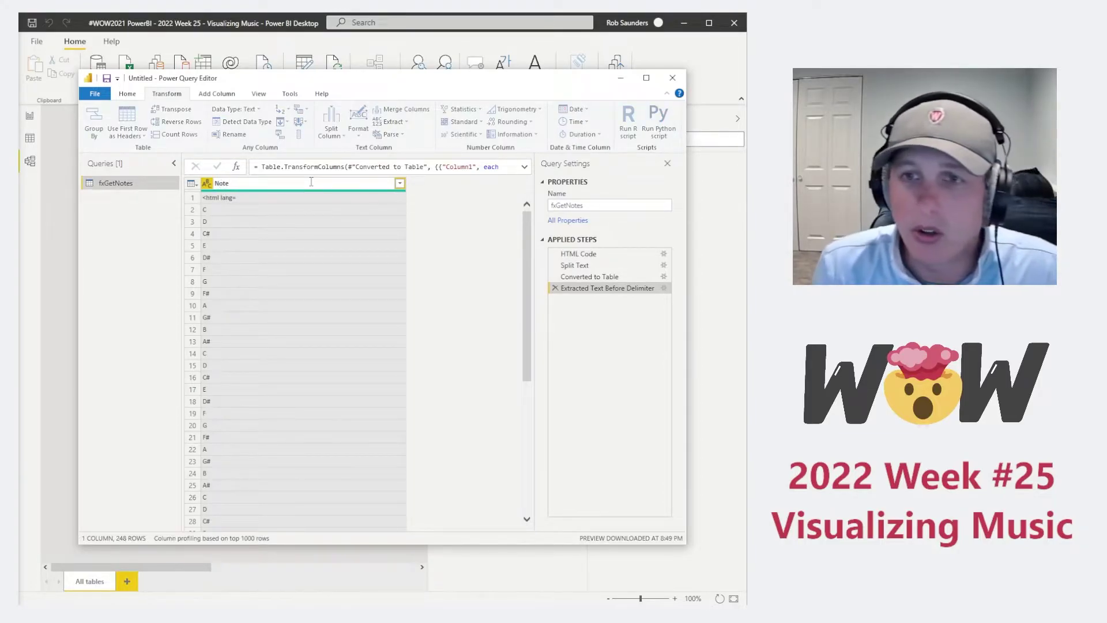
pyautogui.press('Return')
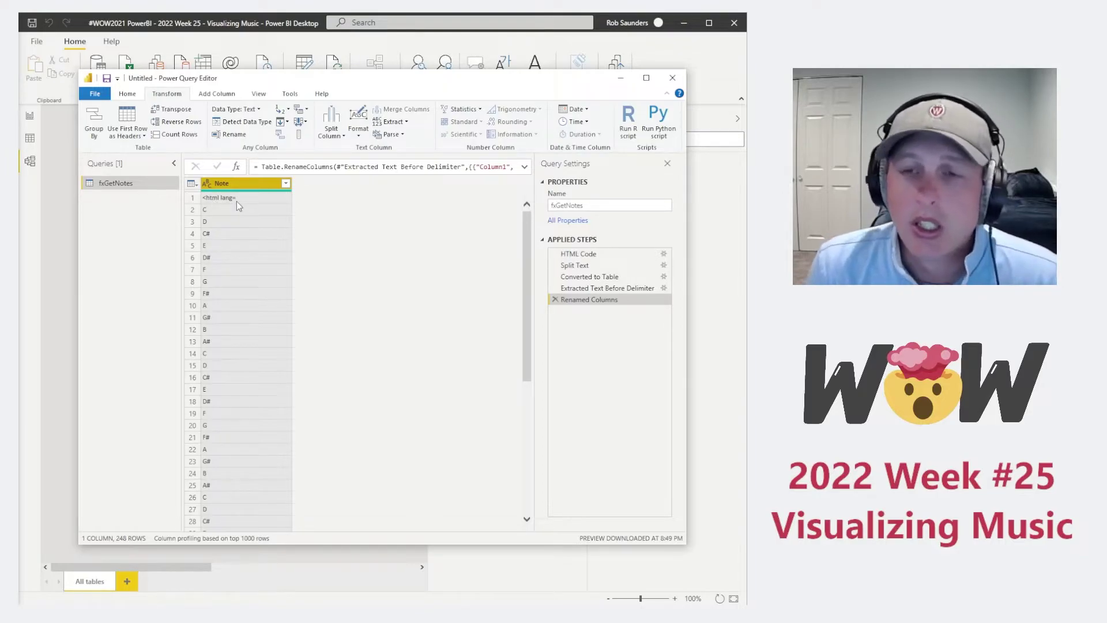
# - Add an index column and filter out the row whose Index equals 0
pyautogui.click(224, 95)
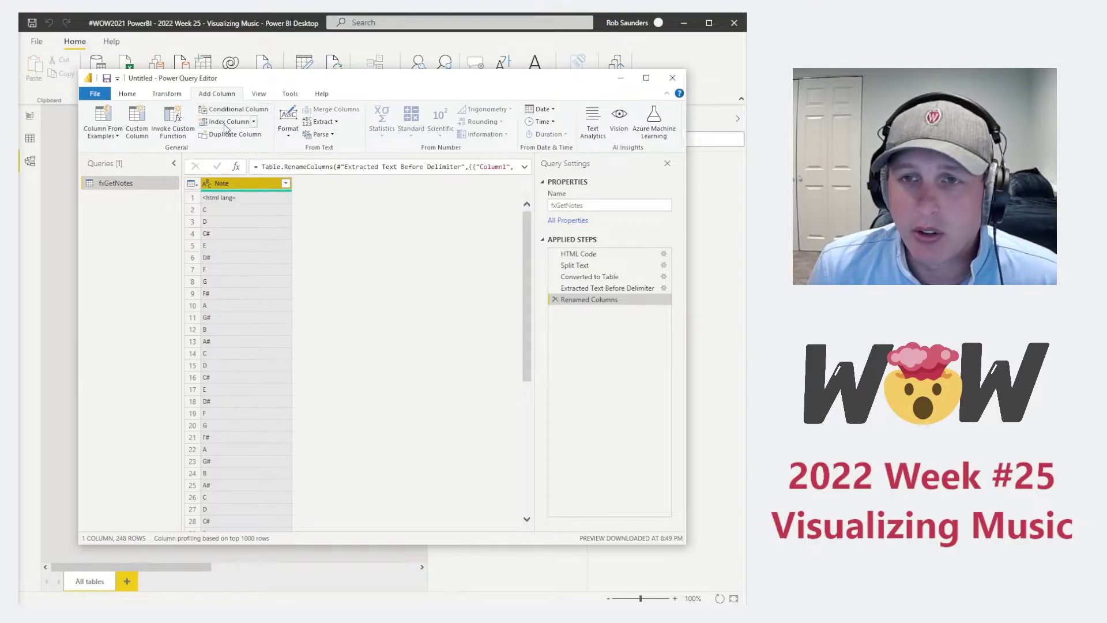
pyautogui.click(242, 122)
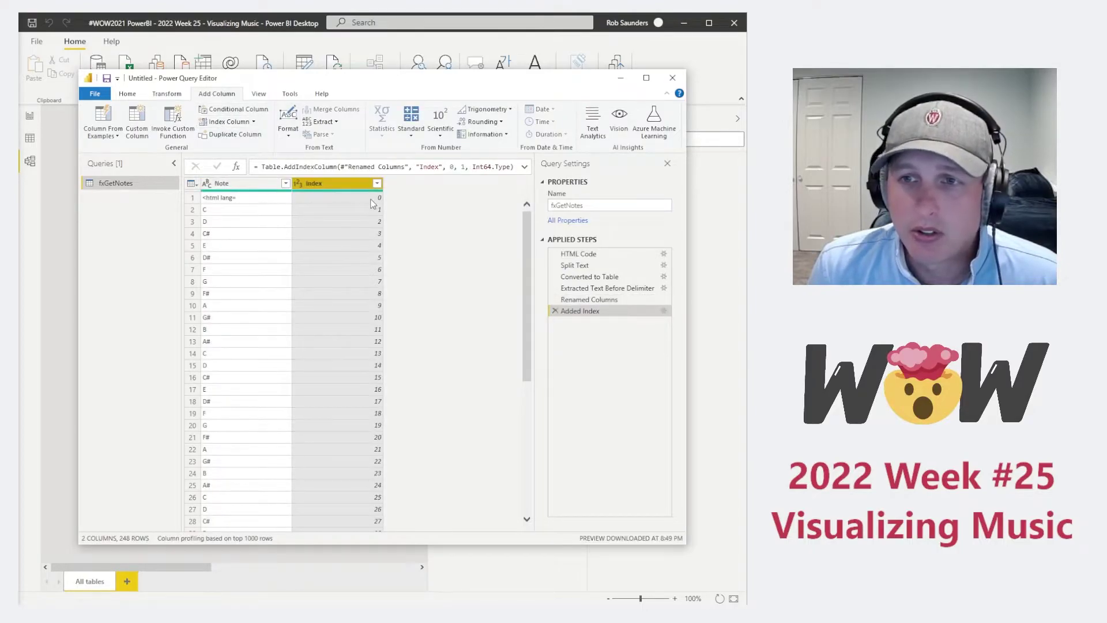
pyautogui.click(371, 199)
pyautogui.rightClick(372, 199)
pyautogui.moveTo(404, 219)
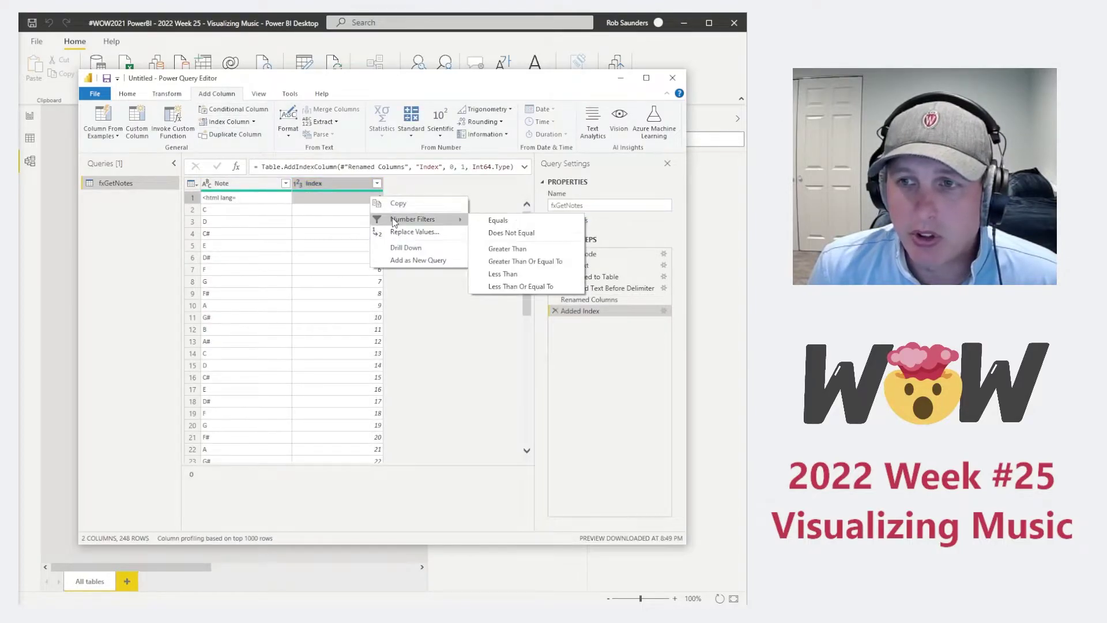
pyautogui.click(511, 232)
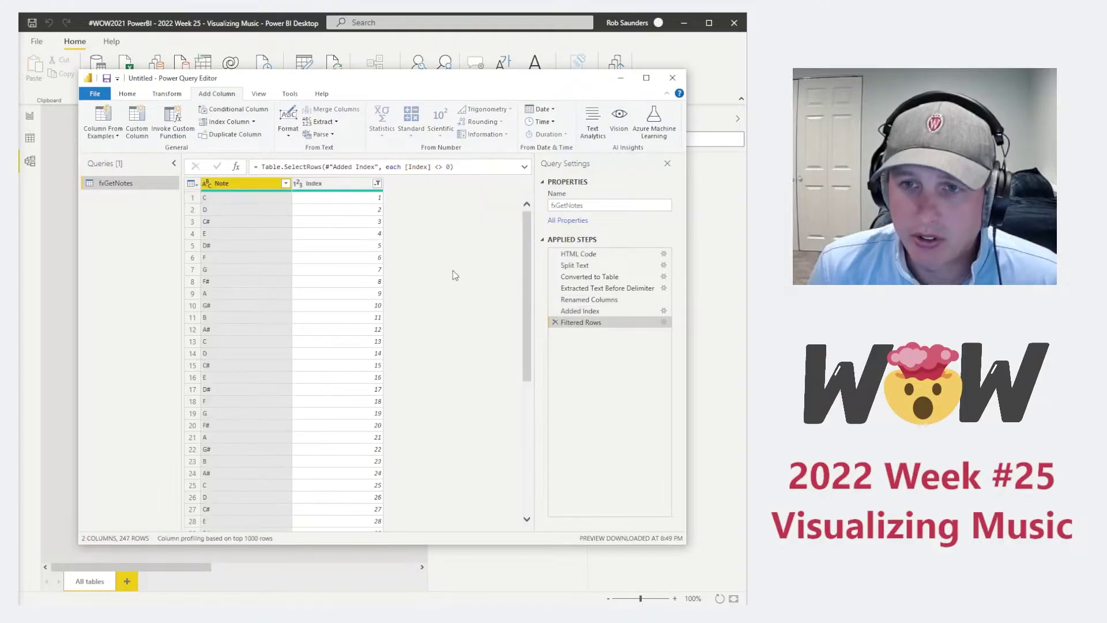
# - Rename the Index column to Note Number
pyautogui.doubleClick(341, 183)
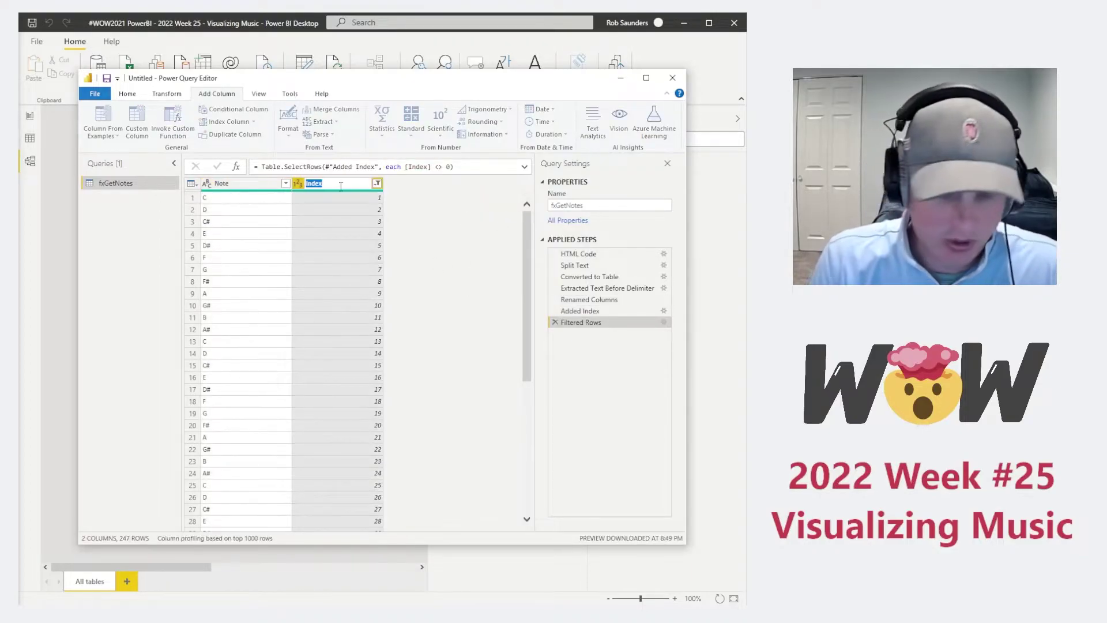
pyautogui.write('Note Number')
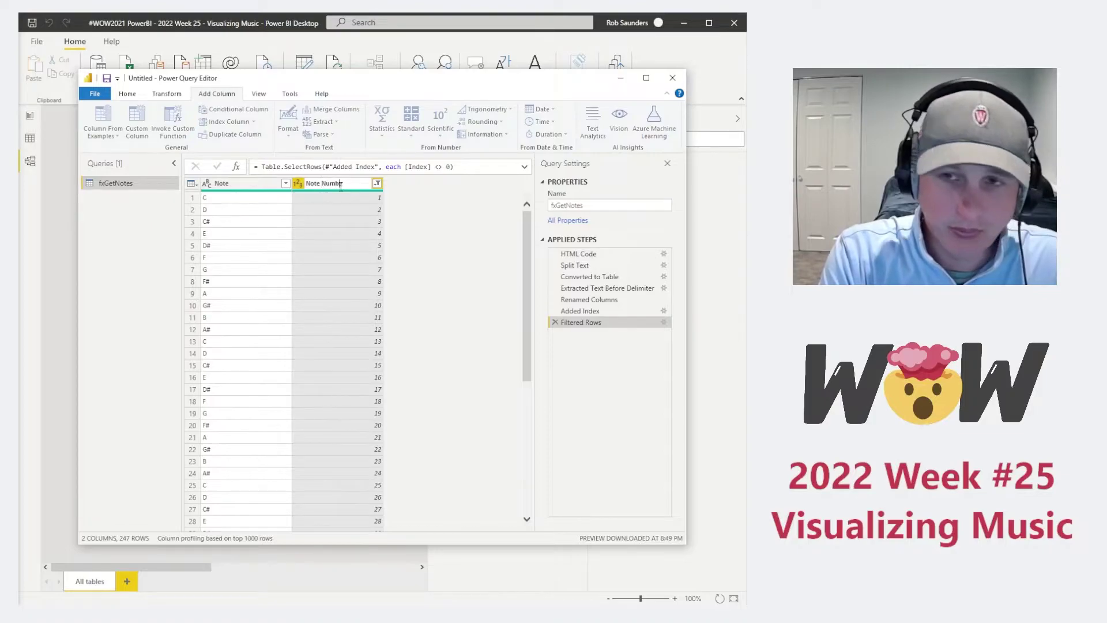
pyautogui.press('Return')
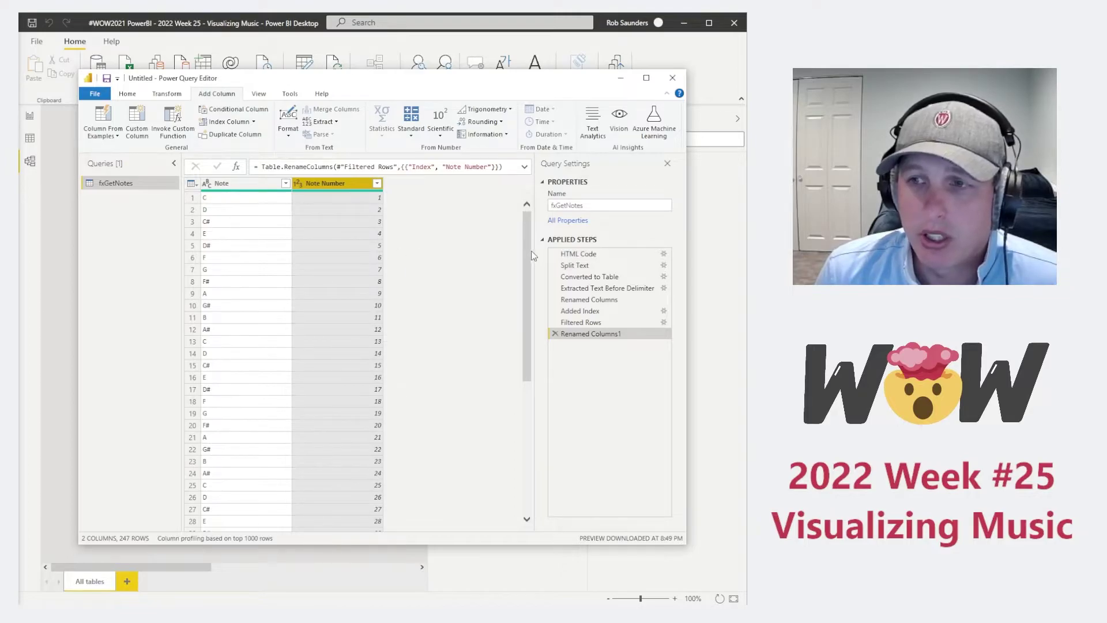
pyautogui.moveTo(534, 255); pyautogui.dragTo(449, 445)
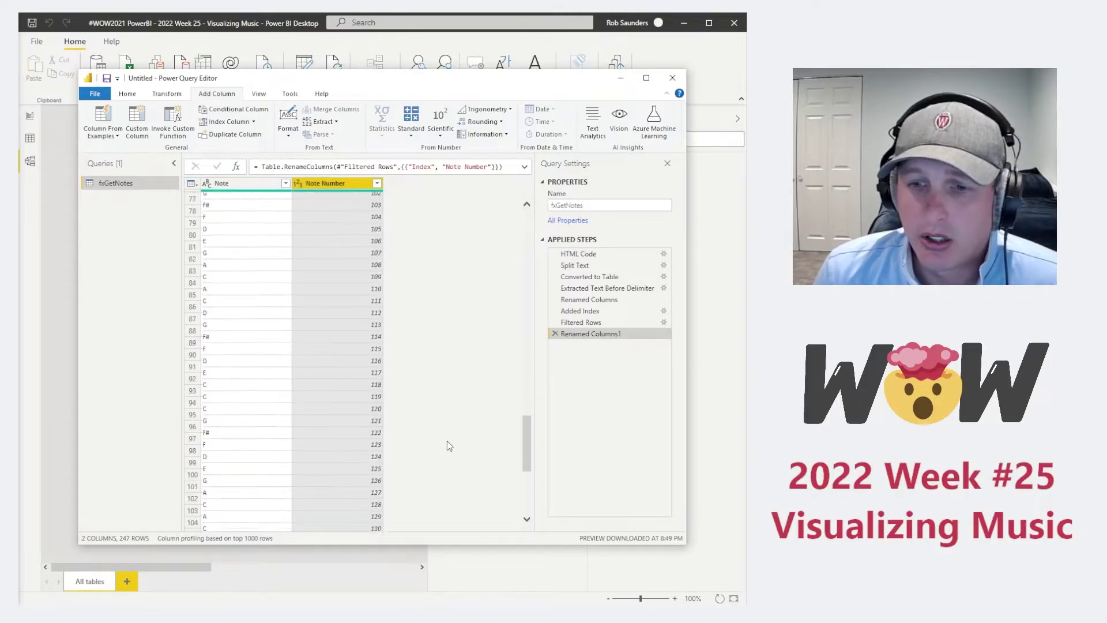
pyautogui.scroll(-20, 447, 442)
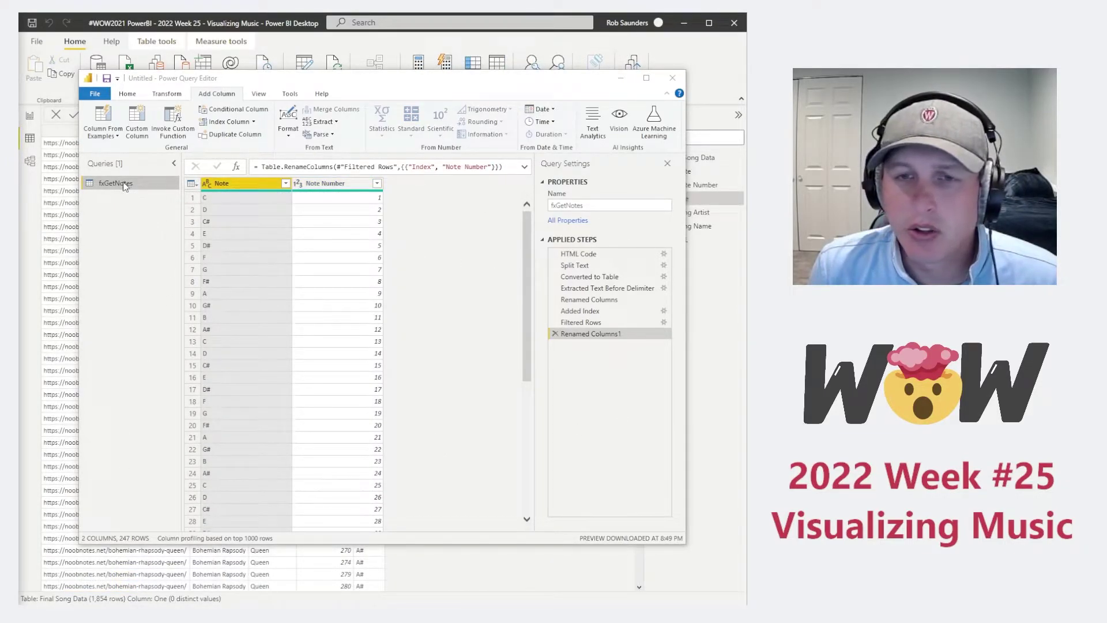
# - In fxGetNotes' Advanced Editor, prefix the code with (URL as text)=> above let
pyautogui.rightClick(124, 185)
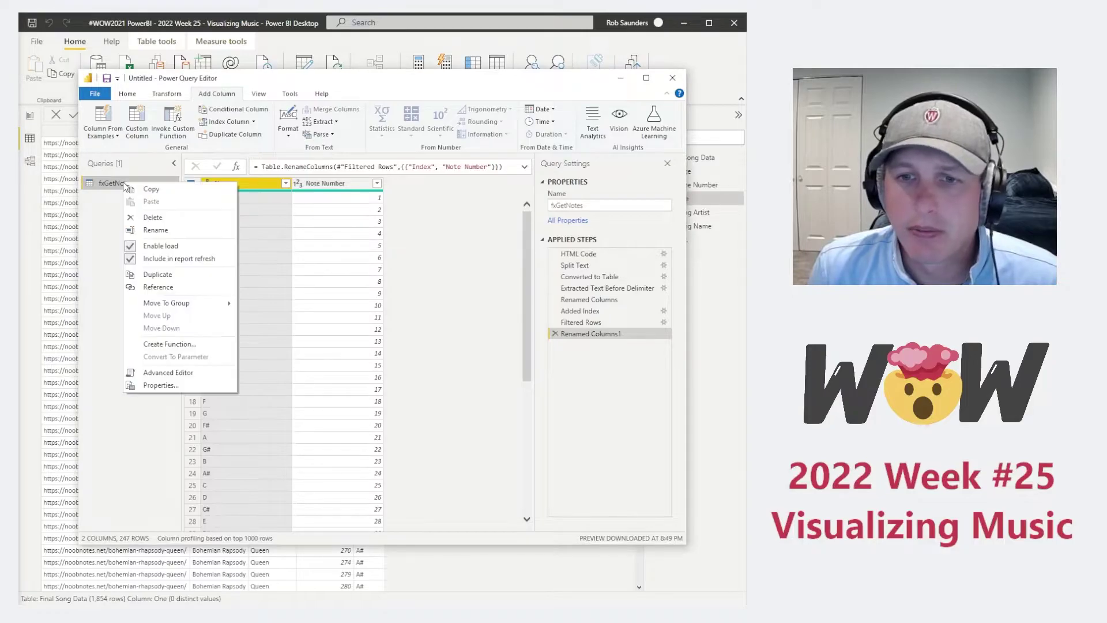
pyautogui.click(196, 373)
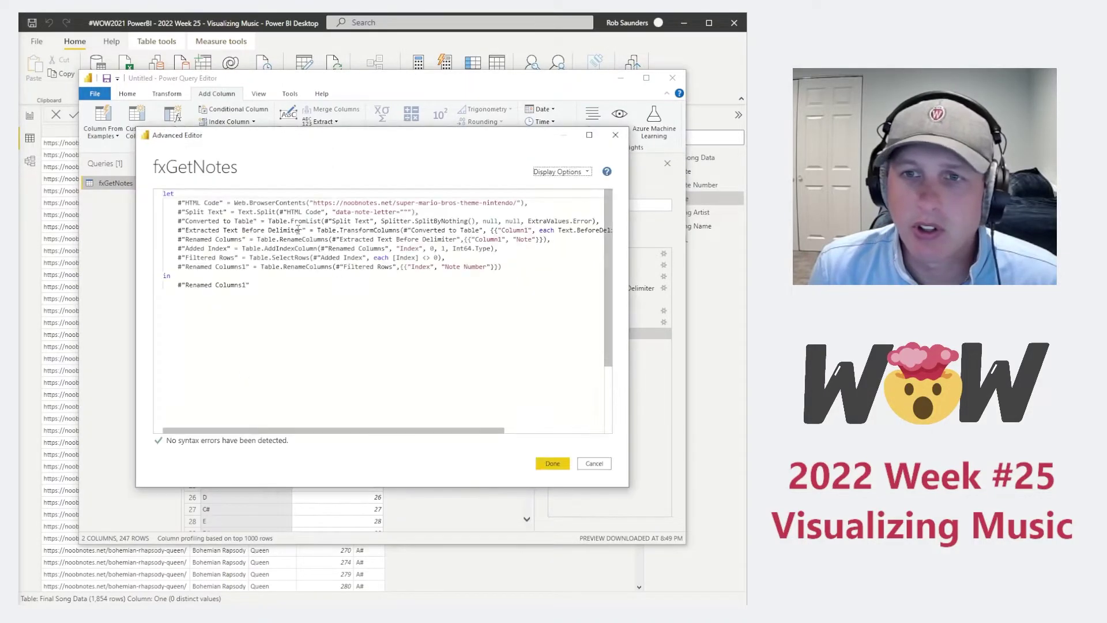
pyautogui.click(164, 196)
pyautogui.write('(')
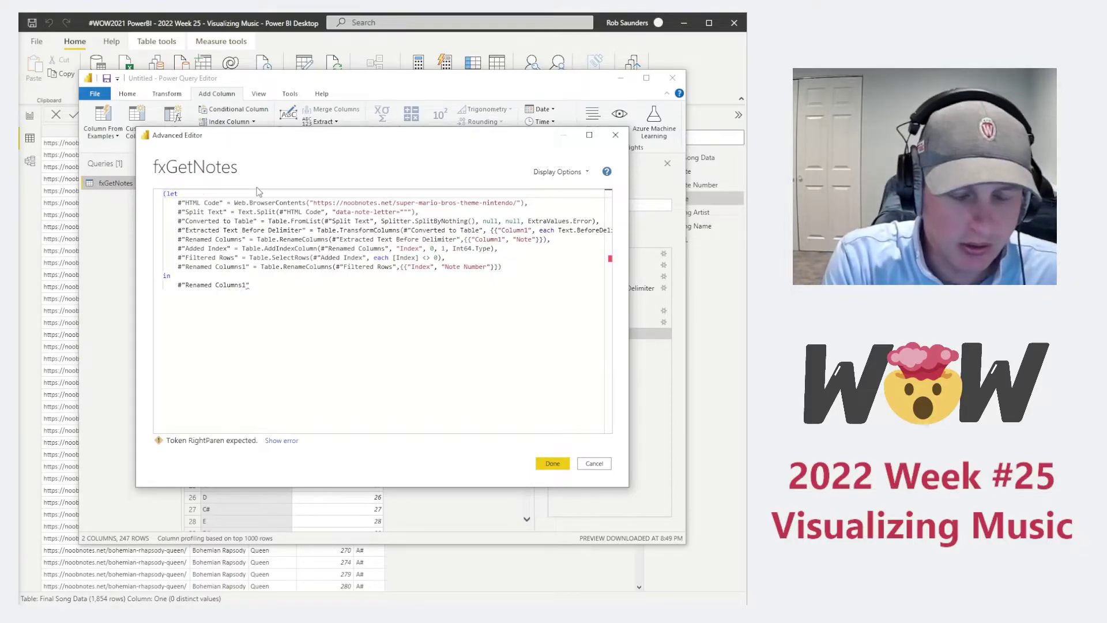
pyautogui.write('URL as text')
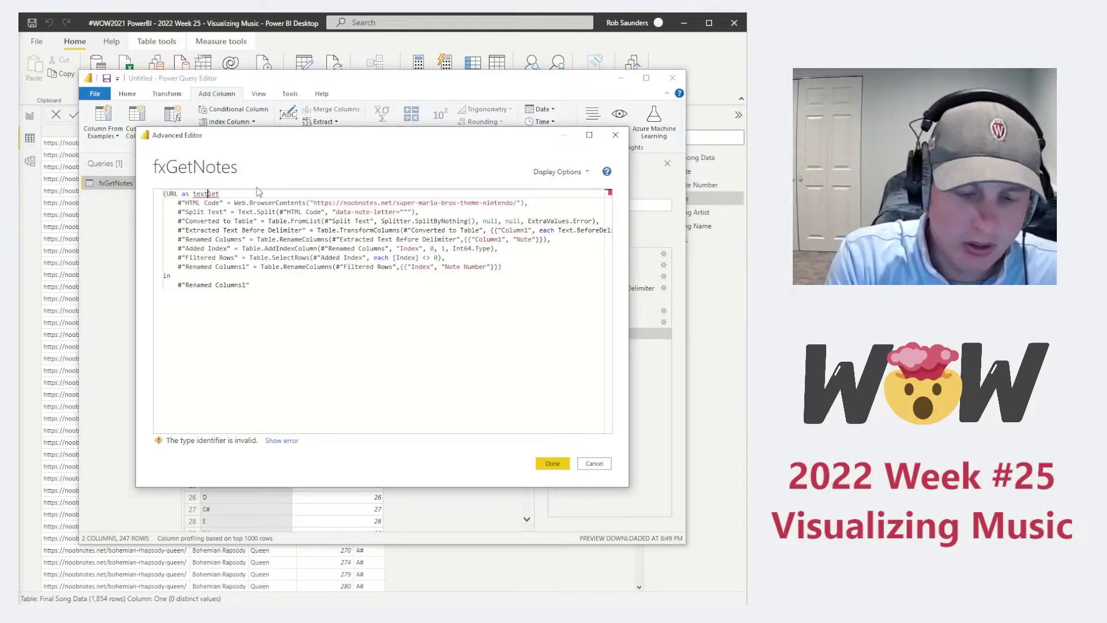
pyautogui.write(')=>')
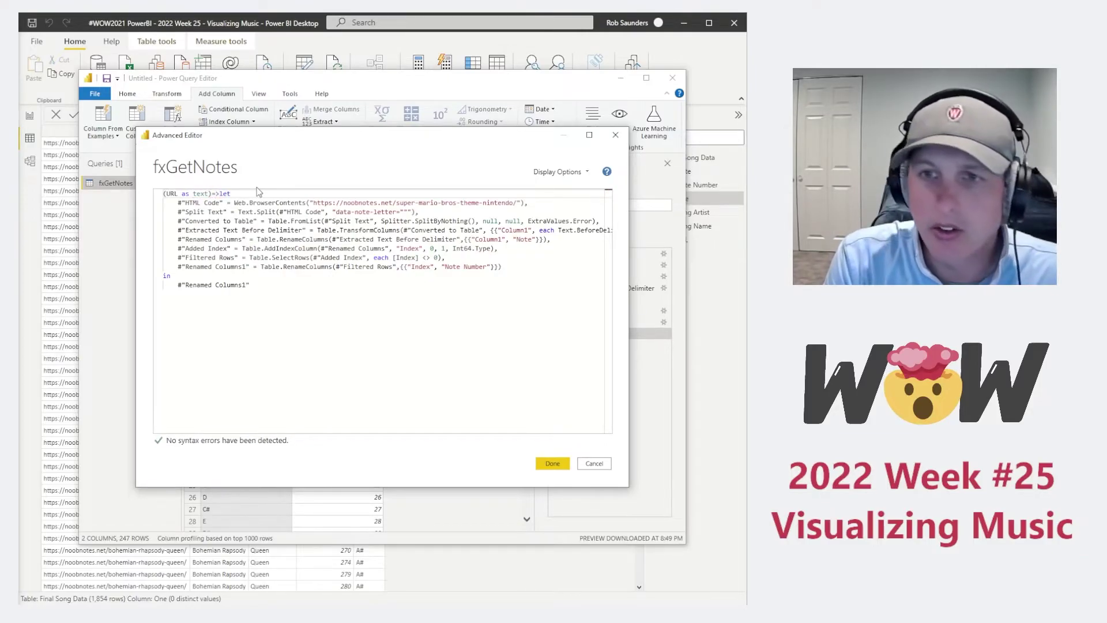
pyautogui.press('Return')
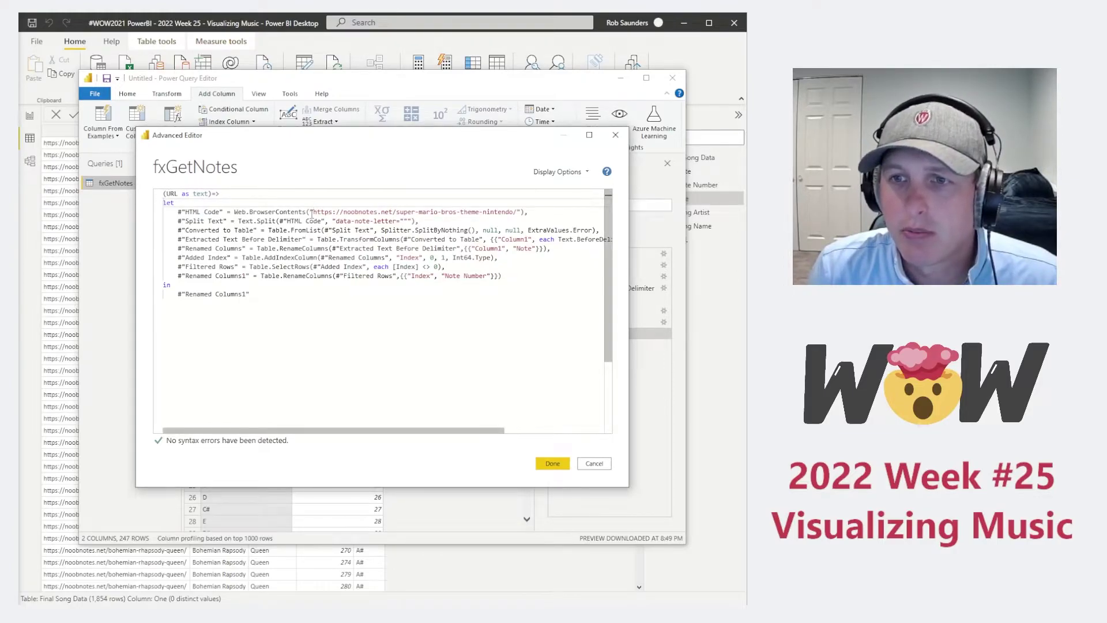
# - Replace the hard-coded song page address in Web.BrowserContents with the URL parameter
pyautogui.moveTo(312, 213); pyautogui.dragTo(526, 212)
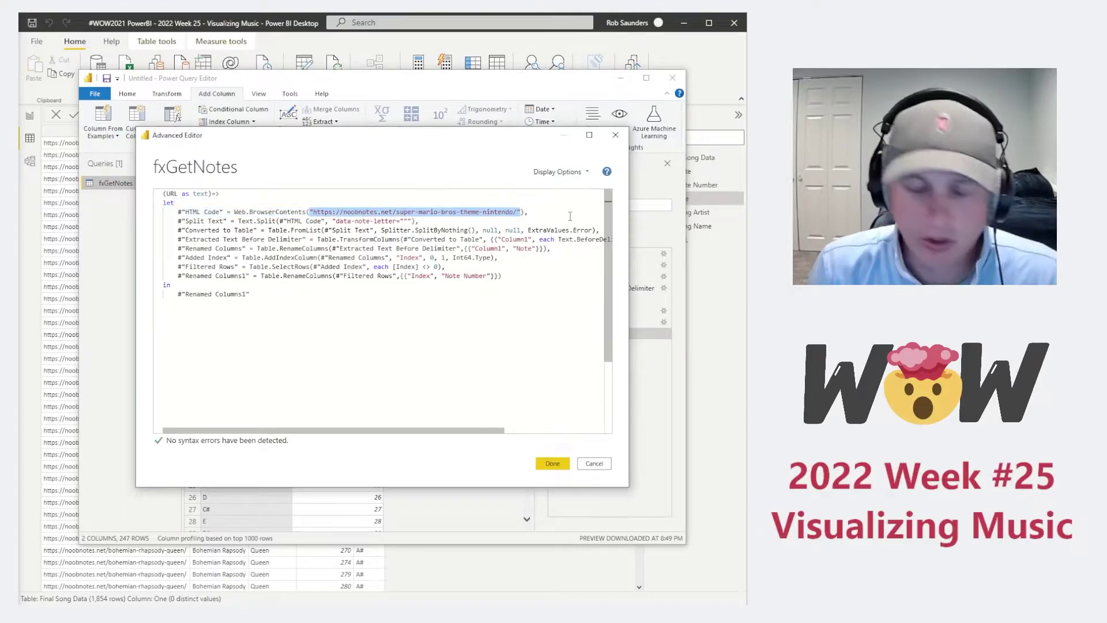
pyautogui.press('BackSpace')
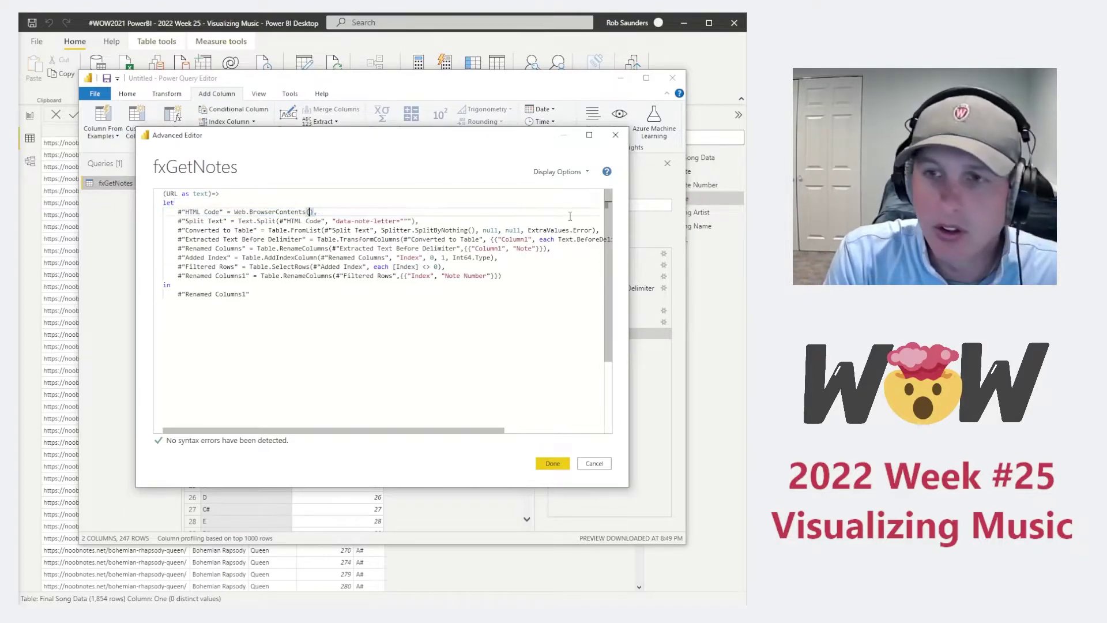
pyautogui.write('URL')
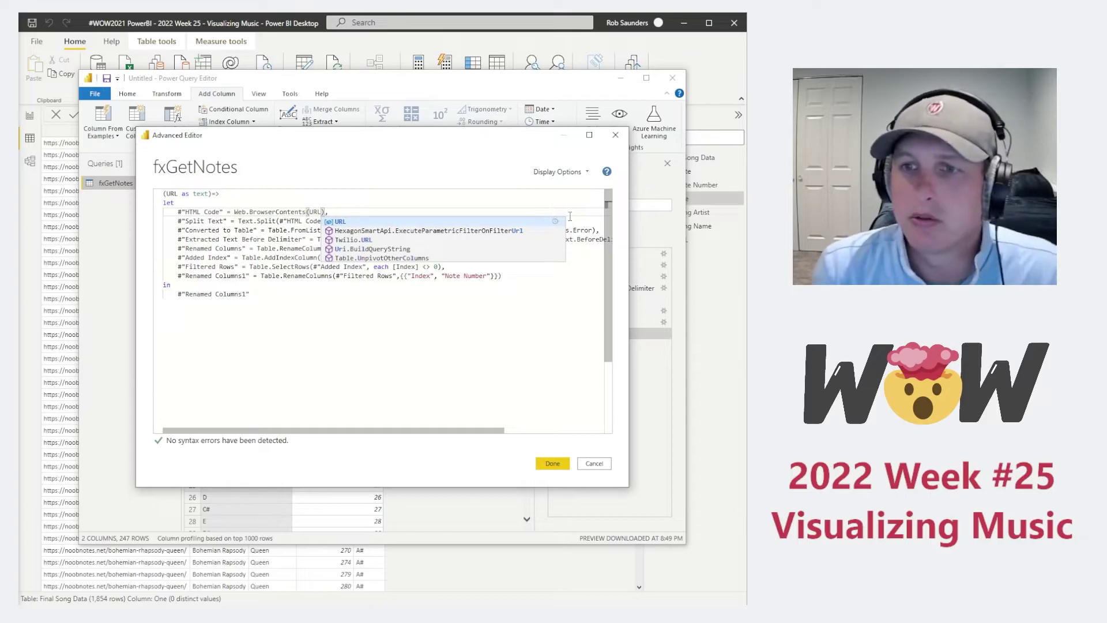
pyautogui.press('Escape')
pyautogui.click(539, 462)
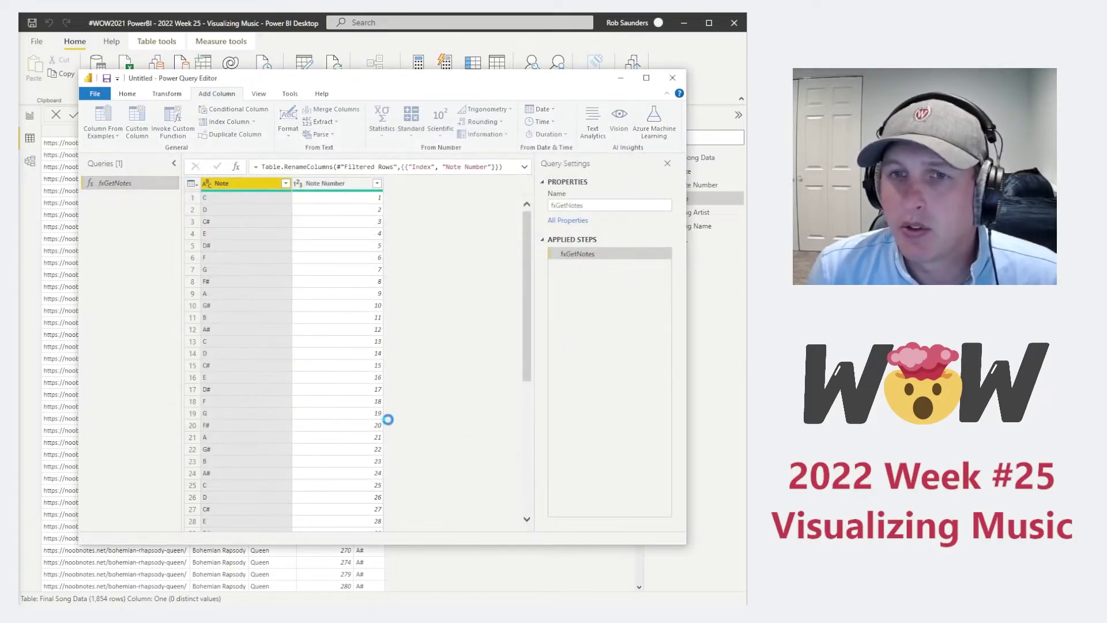
pyautogui.click(213, 216)
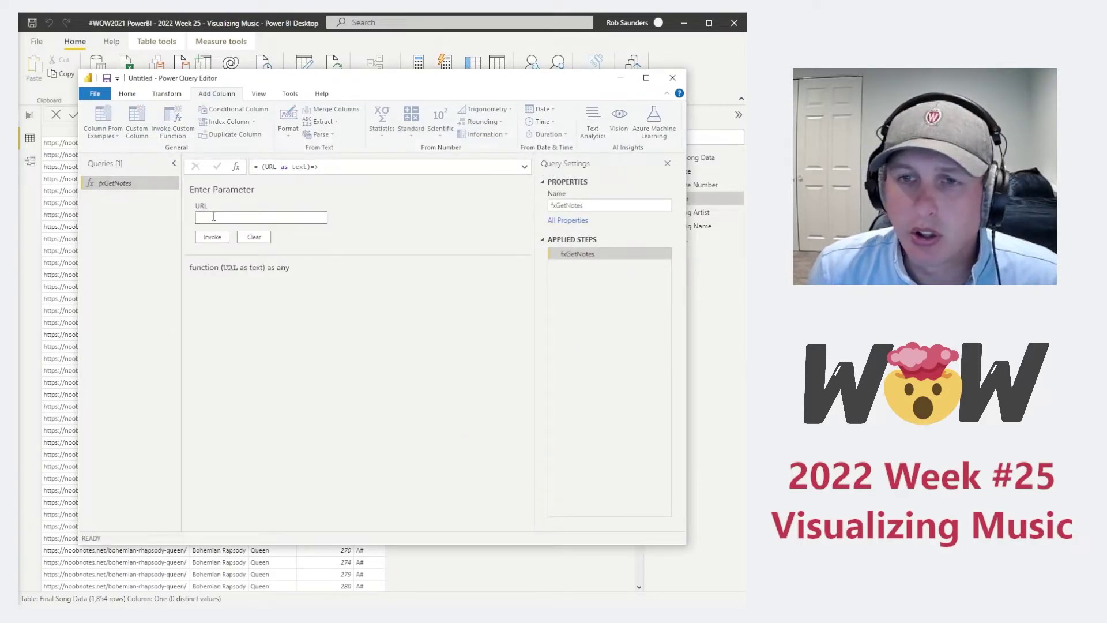
pyautogui.hotkey('ctrl', 'v')
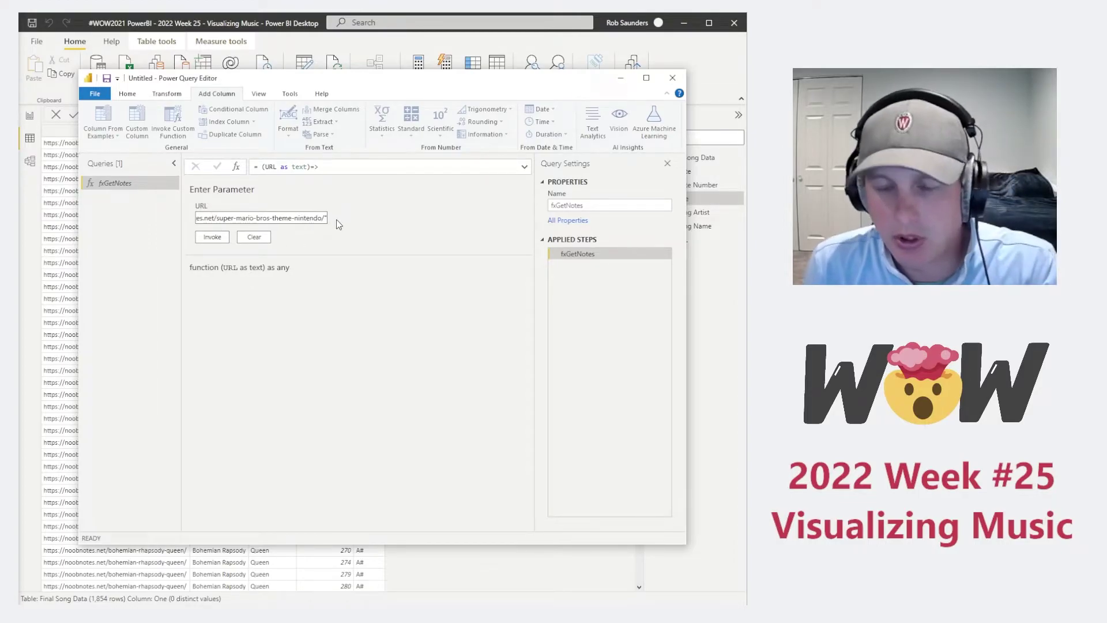
pyautogui.moveTo(300, 219); pyautogui.dragTo(173, 220)
pyautogui.click(206, 220)
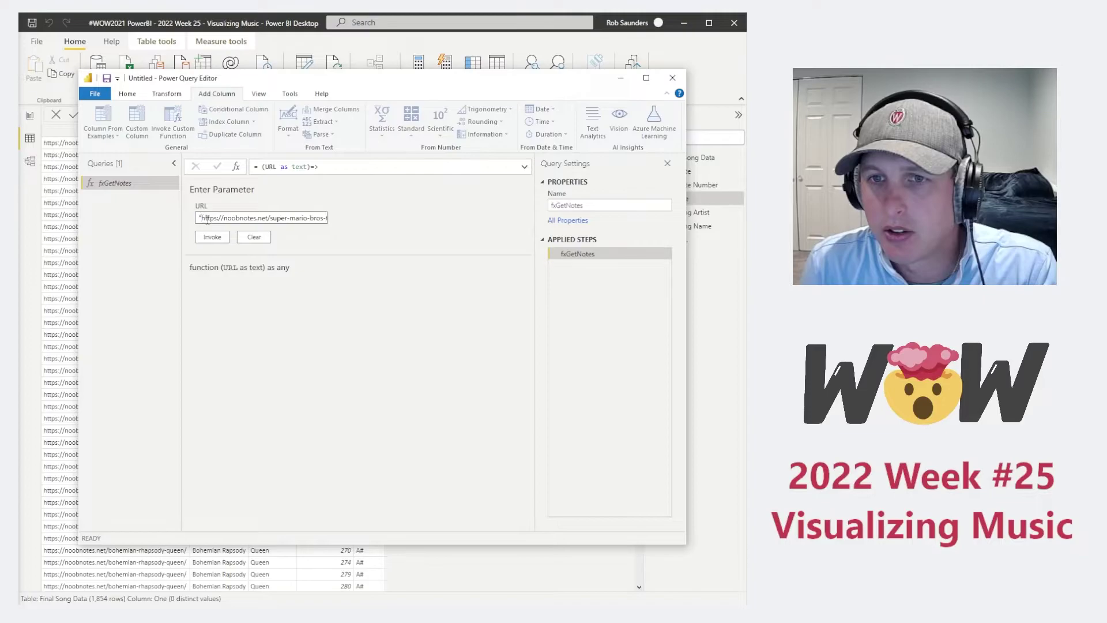
pyautogui.press('BackSpace')
pyautogui.click(212, 237)
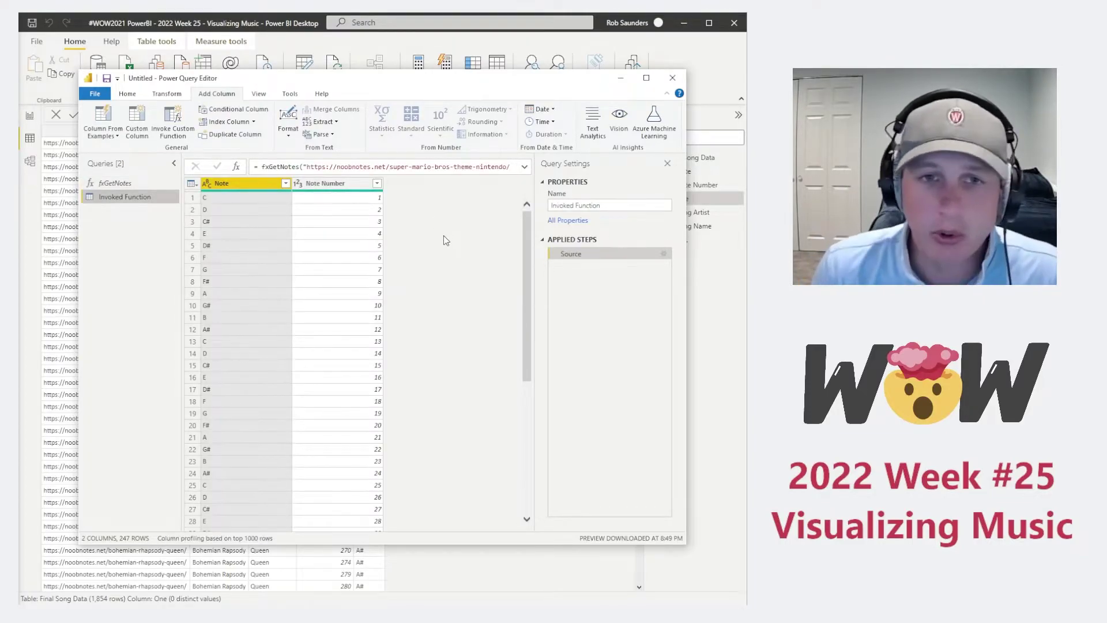
pyautogui.moveTo(526, 259); pyautogui.dragTo(522, 231)
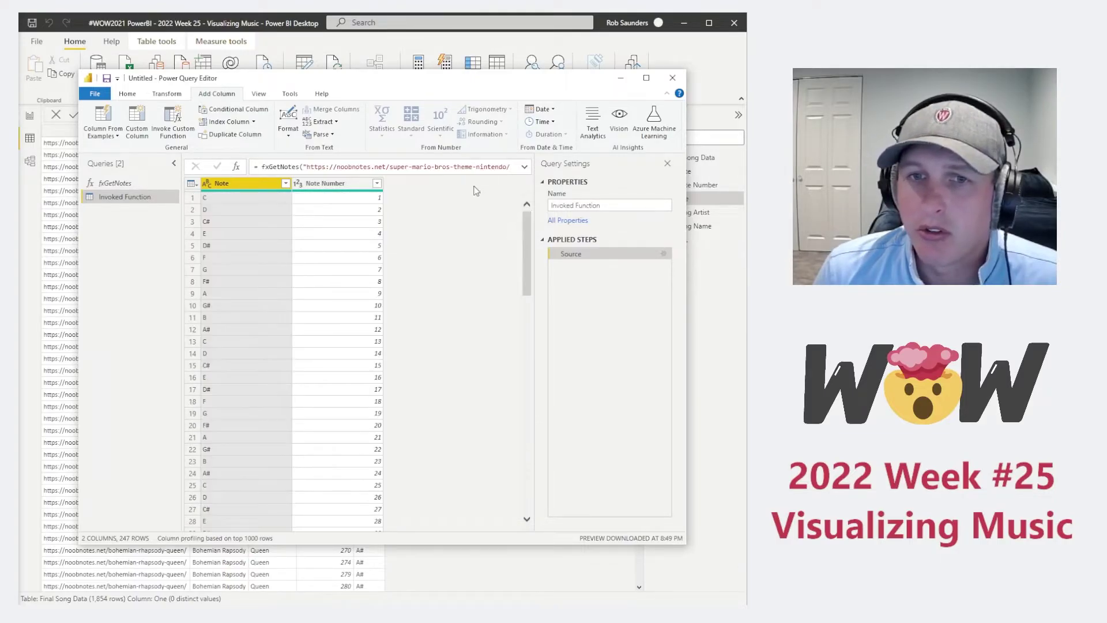
pyautogui.rightClick(127, 200)
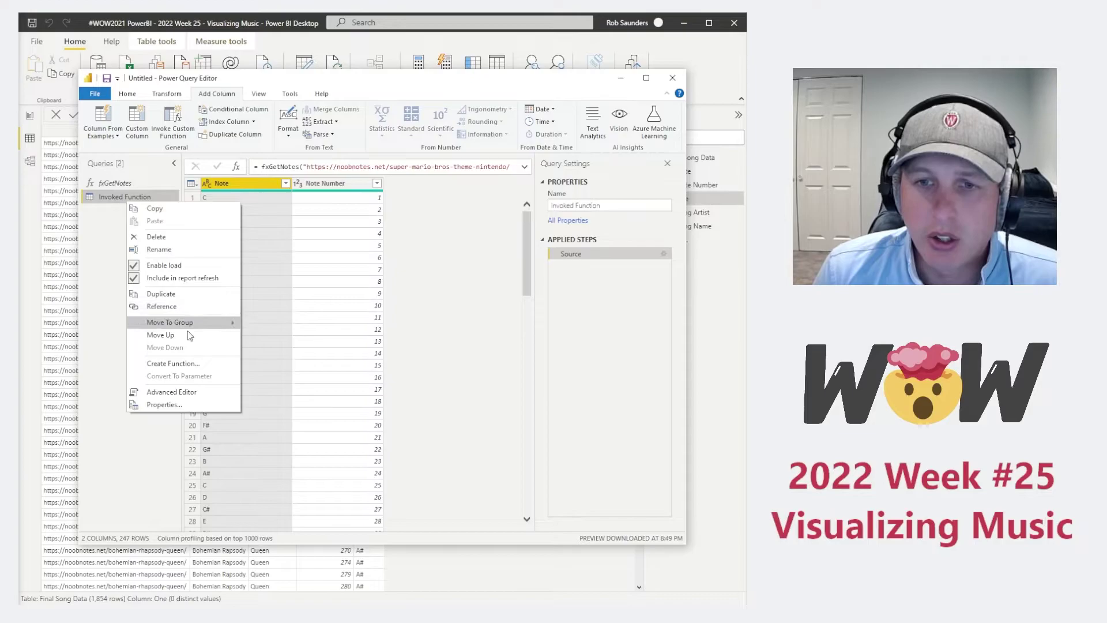
pyautogui.click(171, 244)
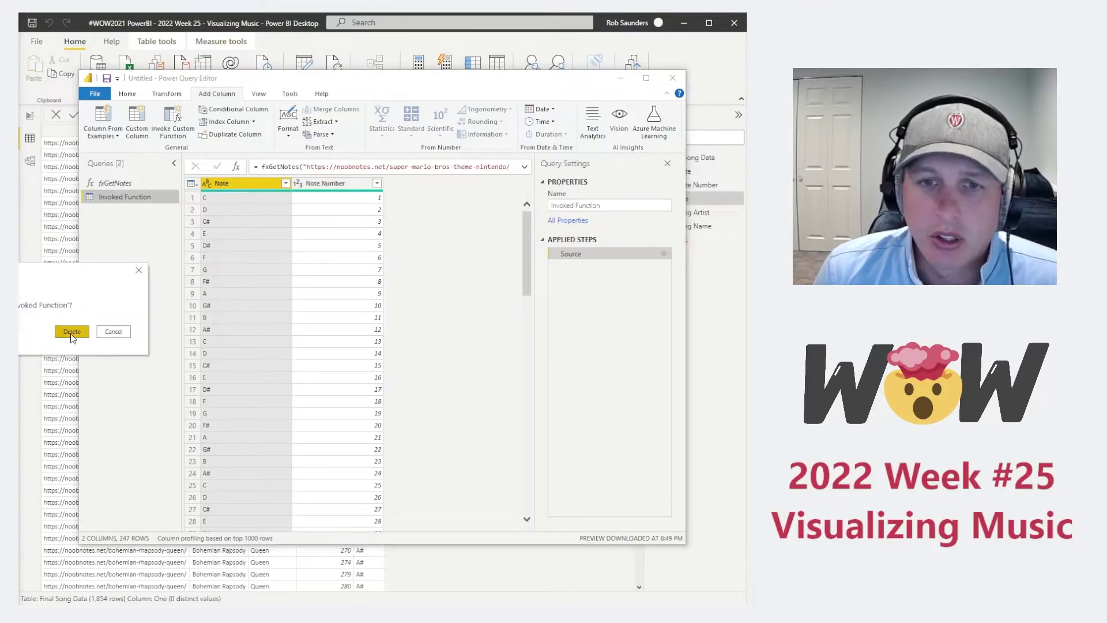
pyautogui.click(72, 335)
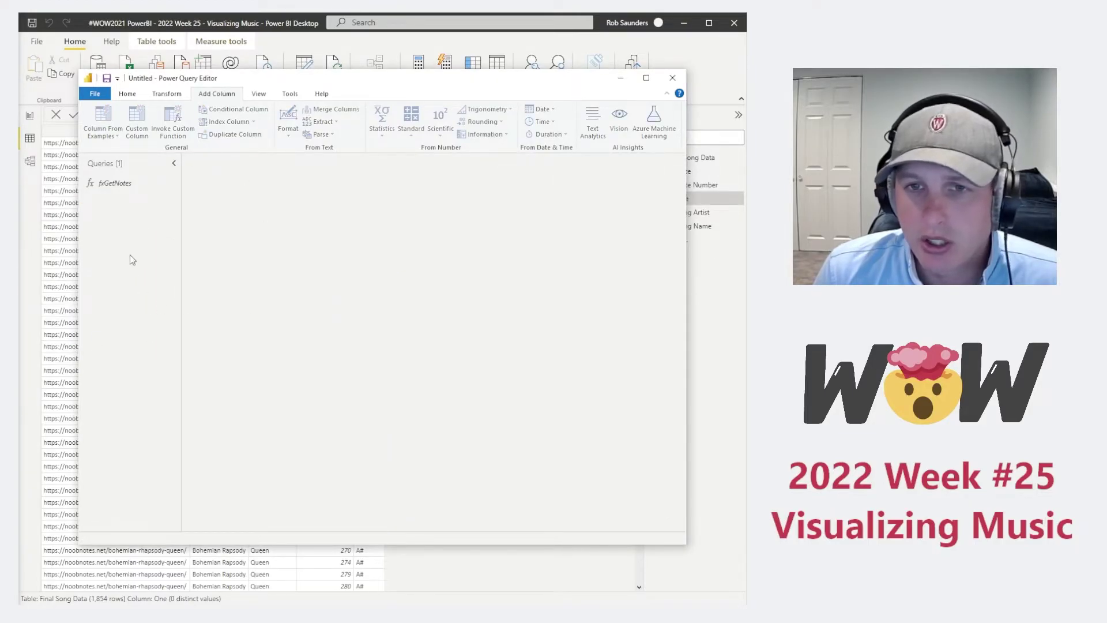
pyautogui.click(130, 185)
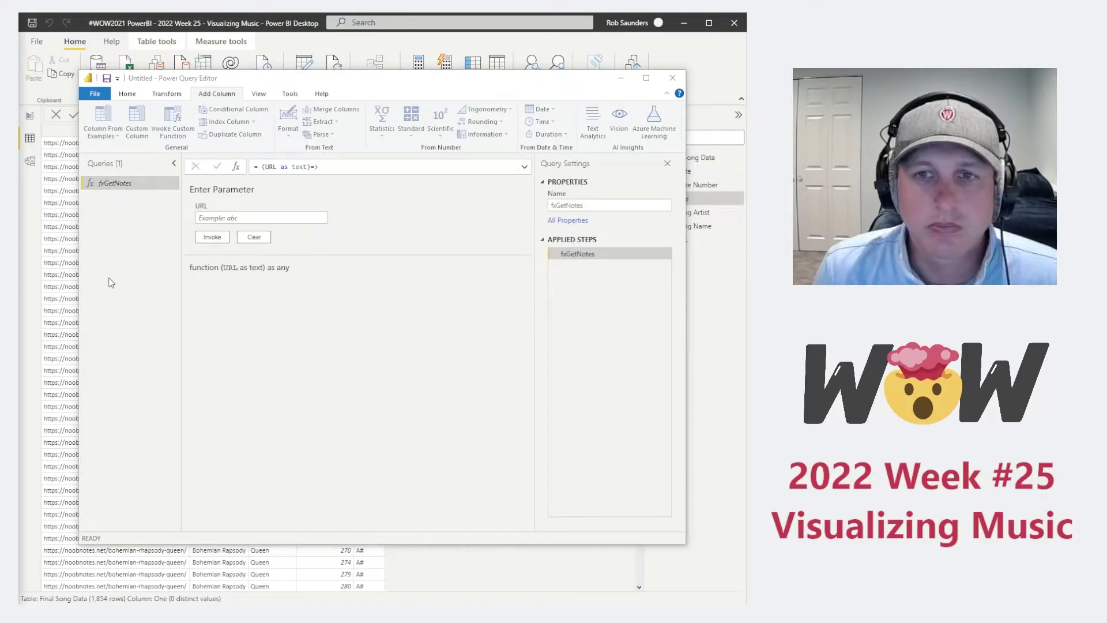
# - Import Sheet1 from the Songs.xlsx Excel workbook as a new query
pyautogui.click(128, 94)
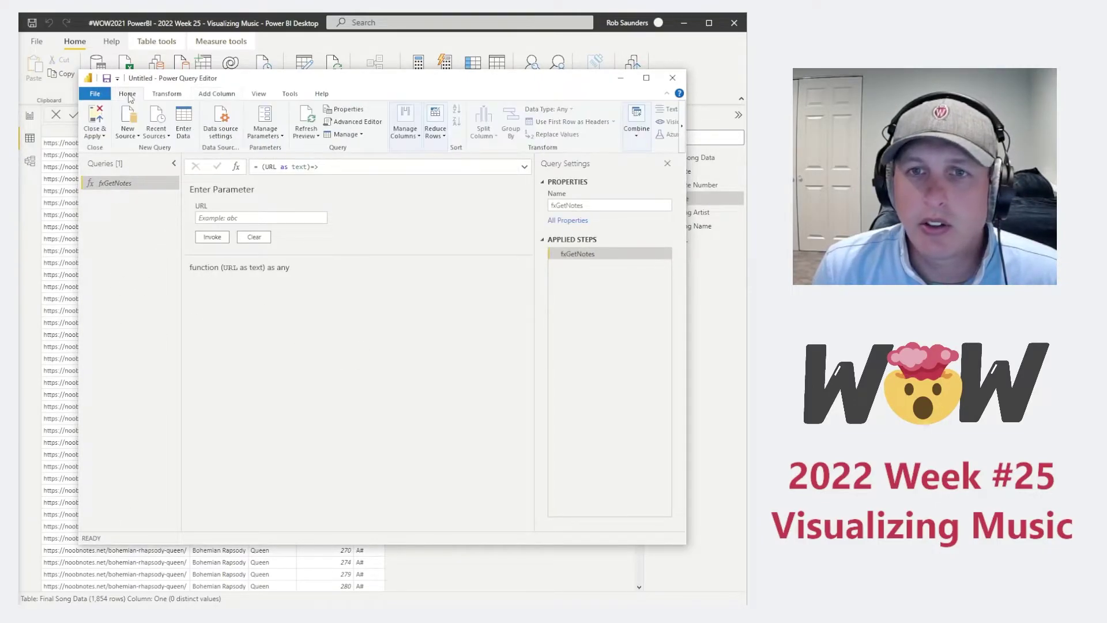
pyautogui.click(128, 131)
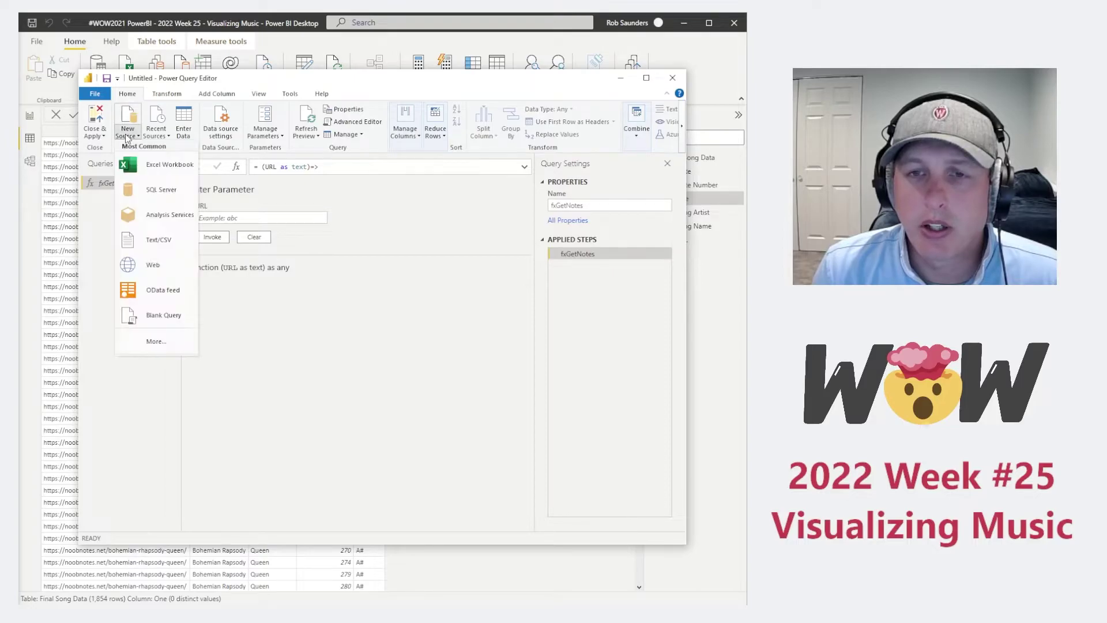
pyautogui.click(154, 167)
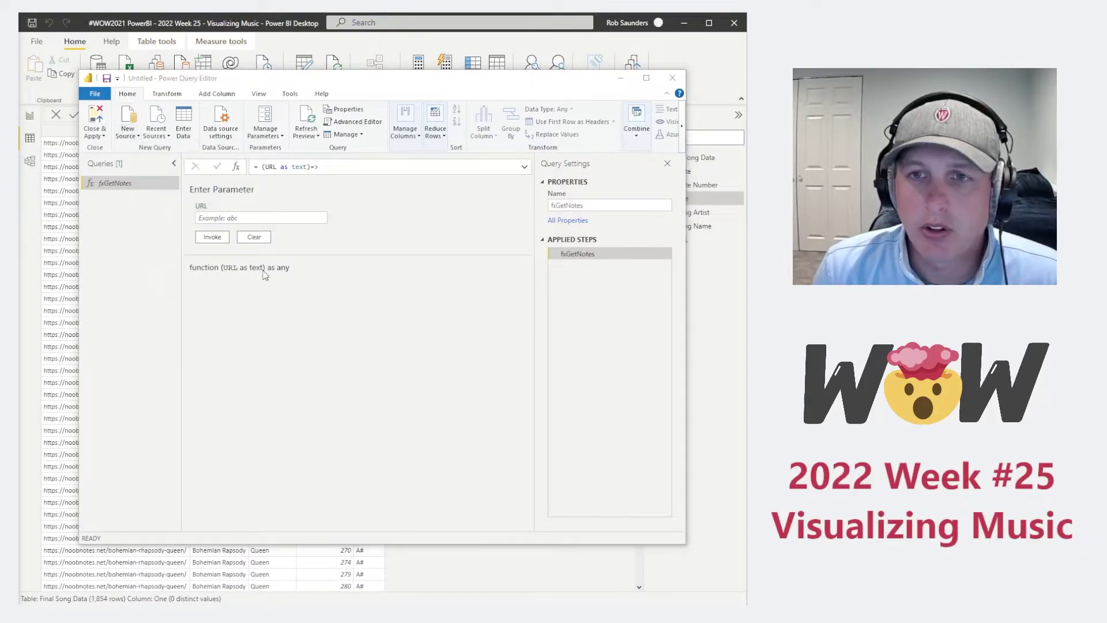
pyautogui.click(247, 164)
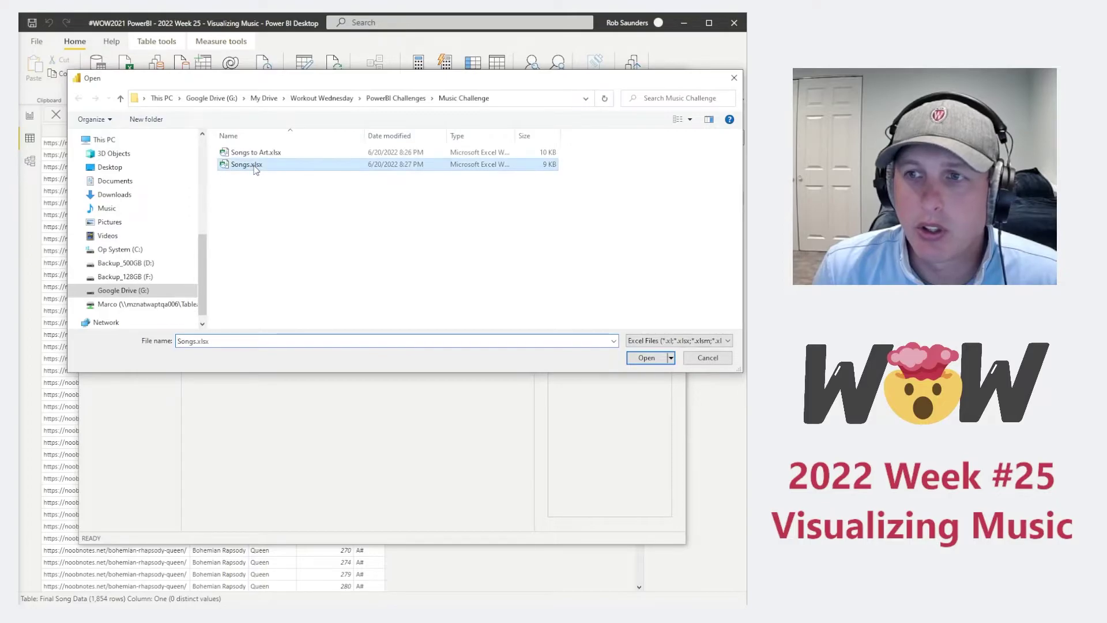
pyautogui.click(630, 359)
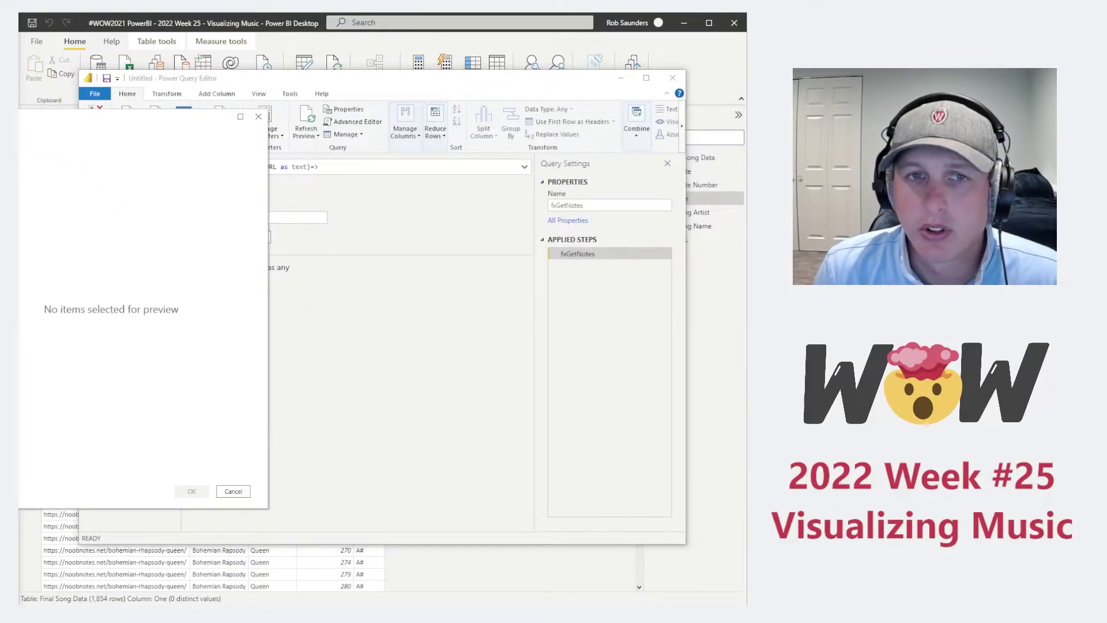
pyautogui.click(127, 176)
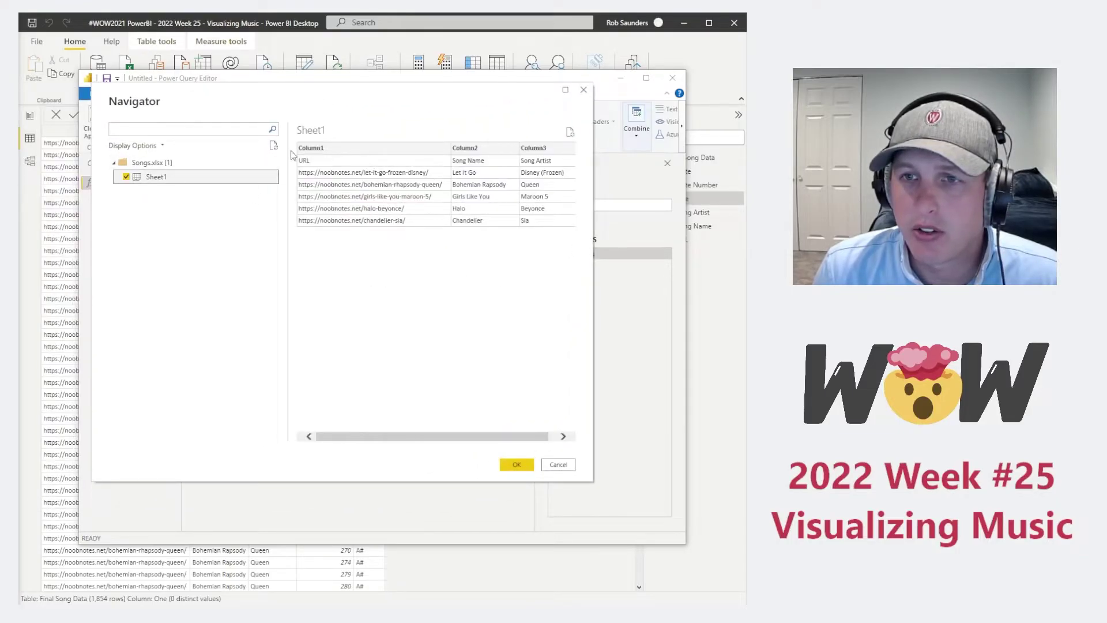
pyautogui.click(517, 464)
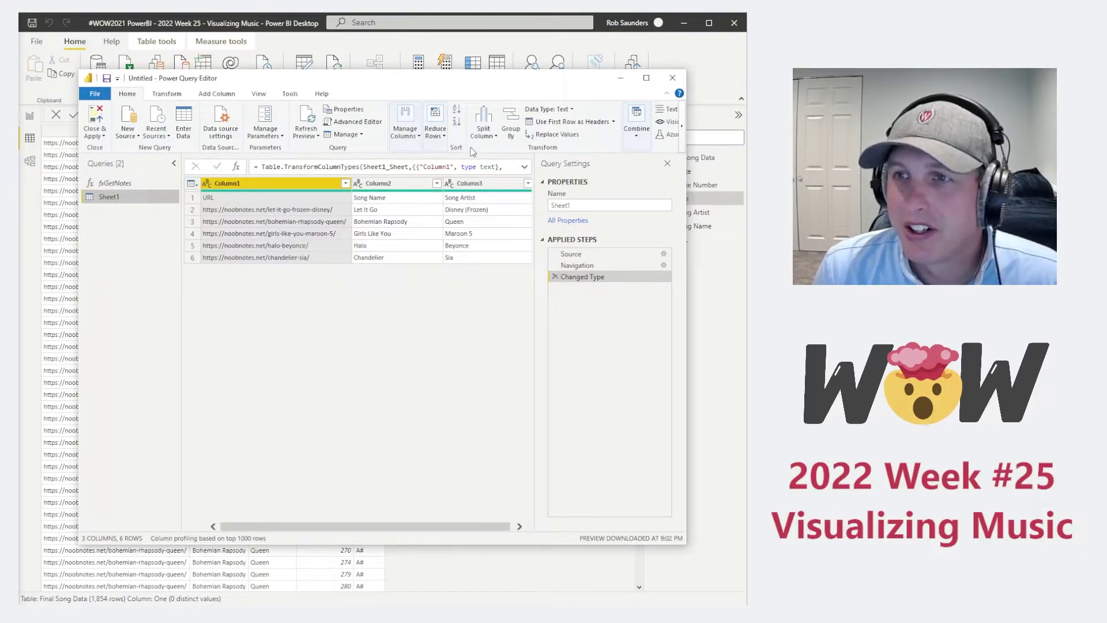
# - Promote Sheet1's first row to headers, giving URL, Song Name and Song Artist columns
pyautogui.click(569, 124)
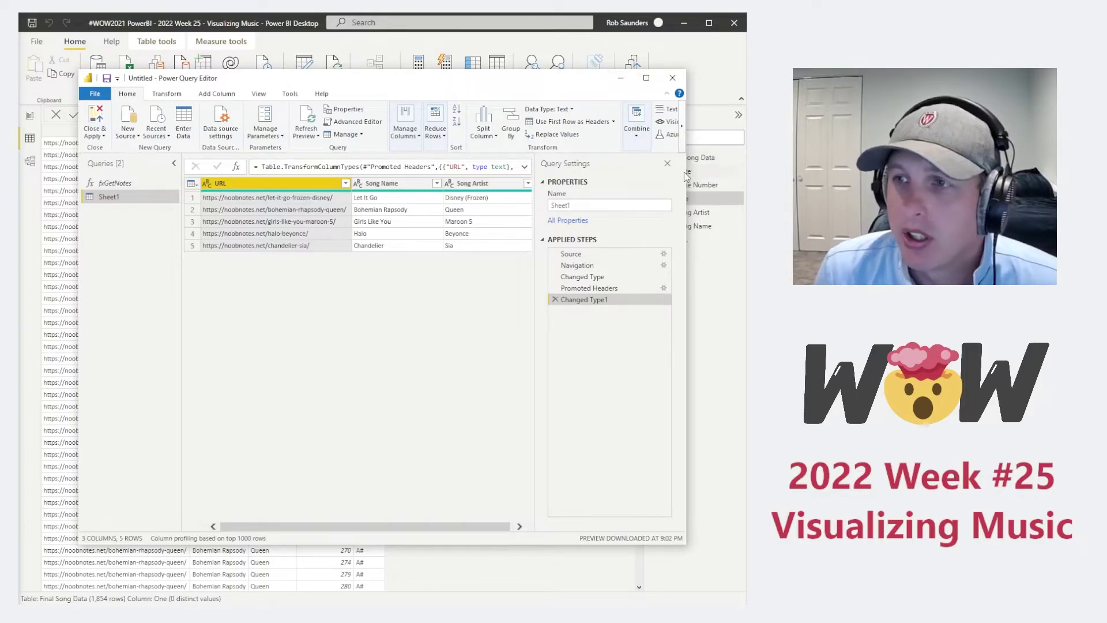
pyautogui.click(668, 164)
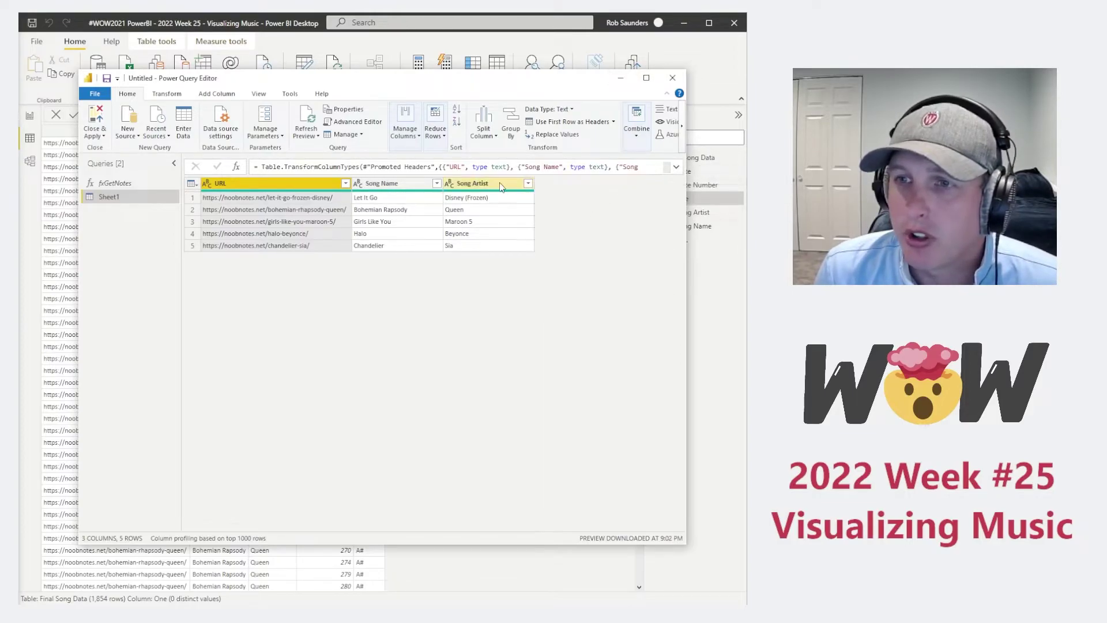
pyautogui.moveTo(107, 183); pyautogui.dragTo(107, 190)
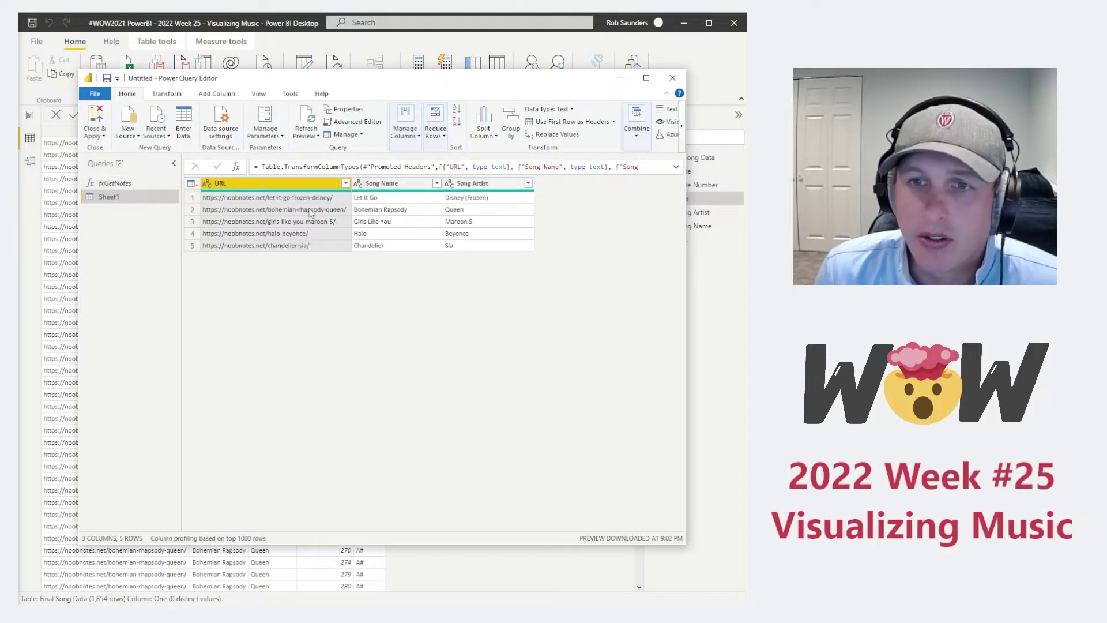
pyautogui.rightClick(117, 199)
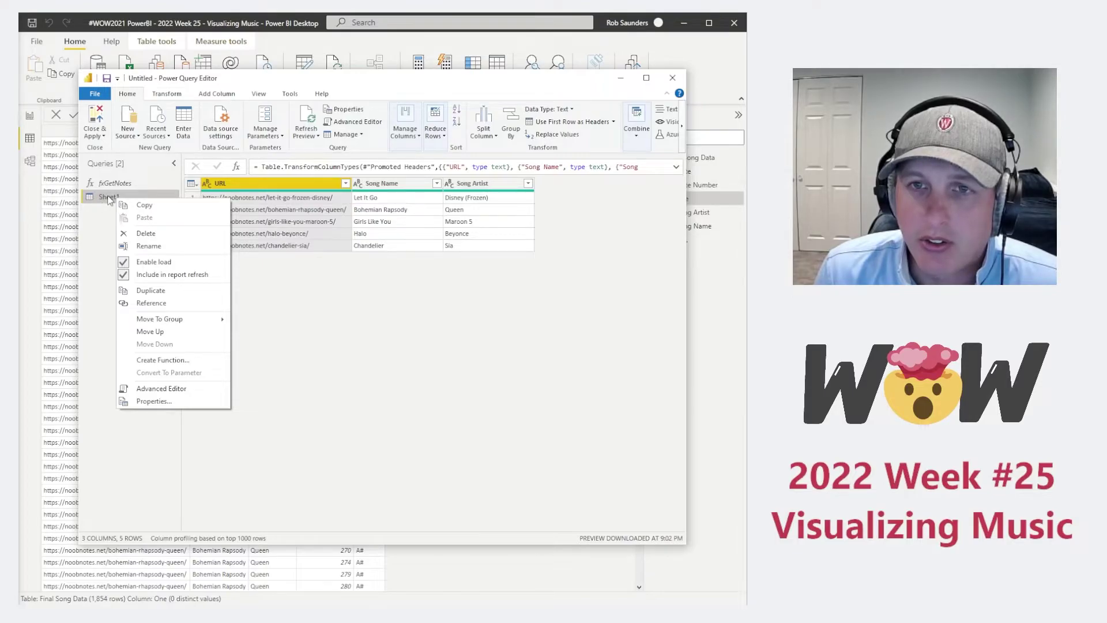
pyautogui.click(406, 278)
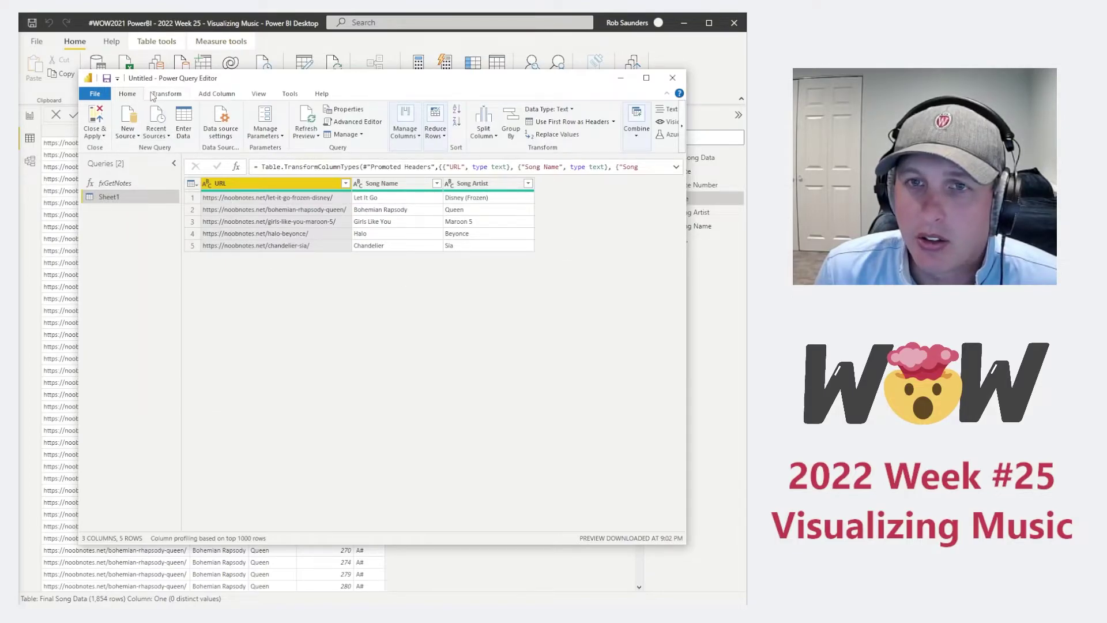
# - Invoke fxGetNotes on each song URL and expand Notes into both Note and Note Number fields
pyautogui.click(217, 94)
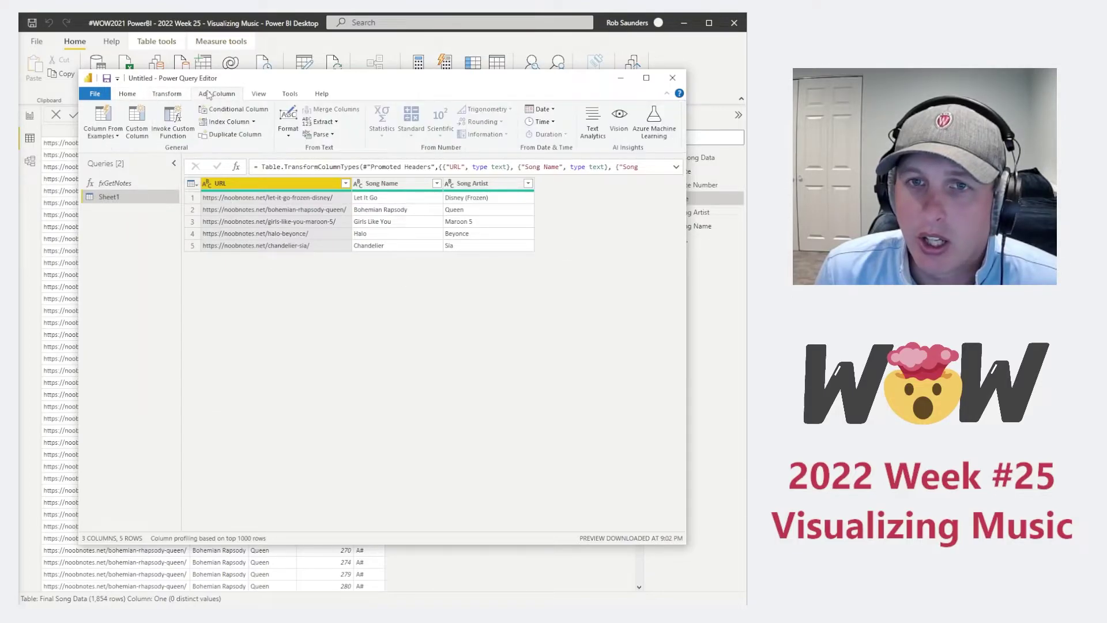
pyautogui.click(178, 137)
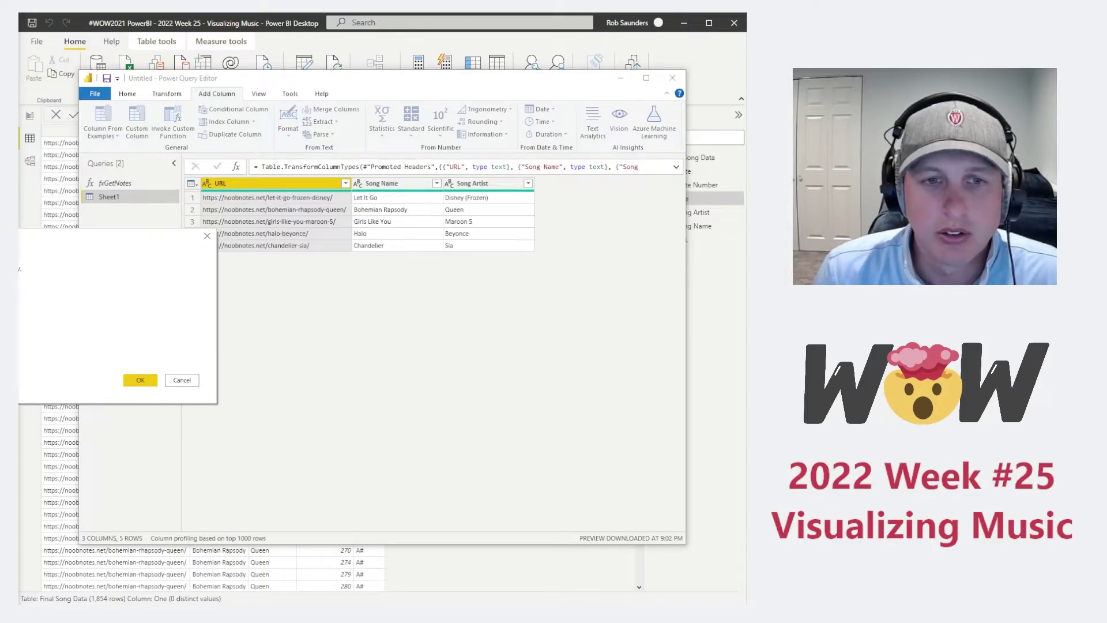
pyautogui.click(126, 376)
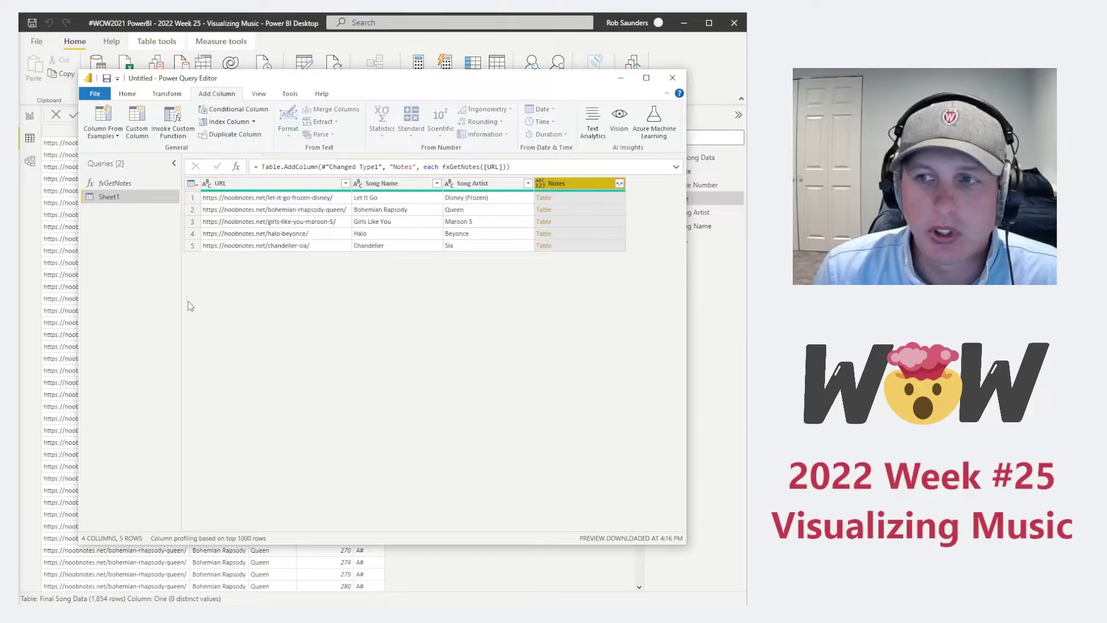
pyautogui.click(620, 184)
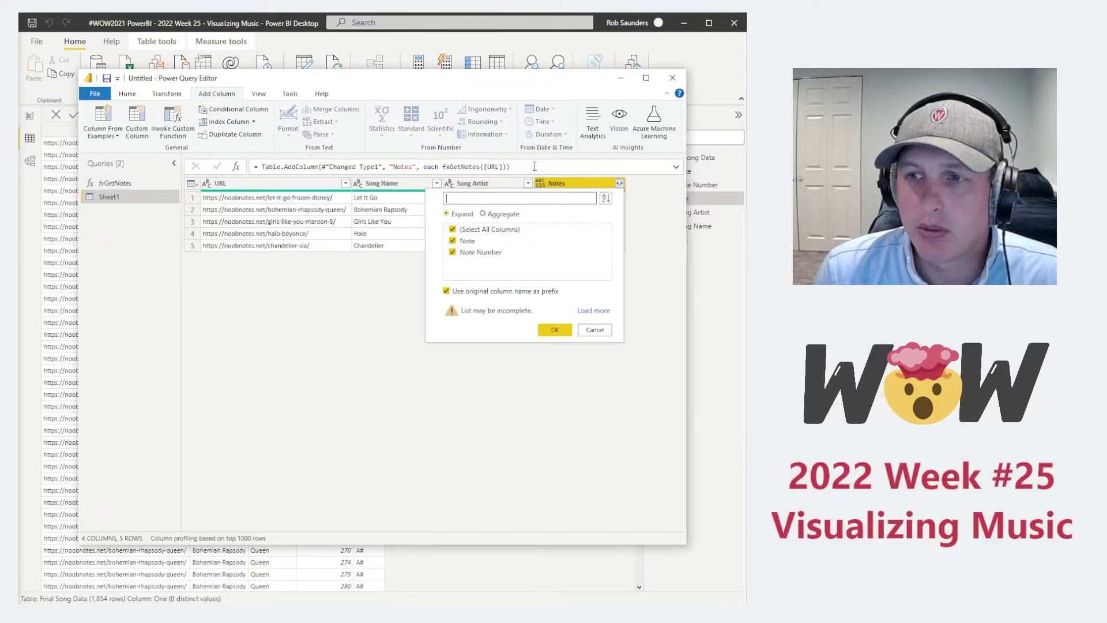
pyautogui.click(453, 230)
pyautogui.click(455, 241)
pyautogui.click(453, 229)
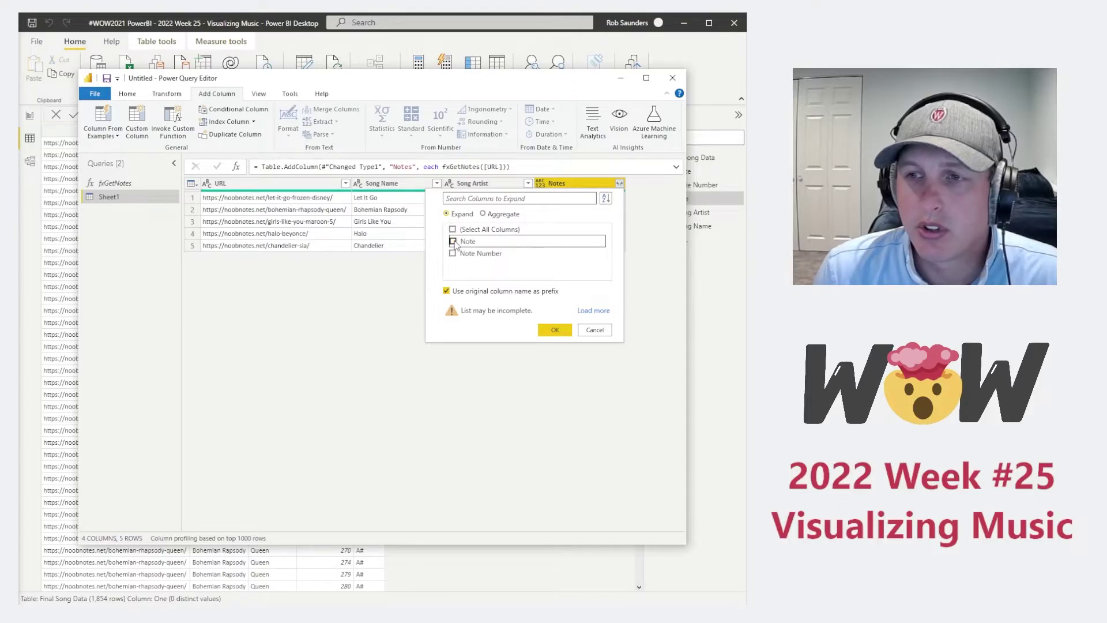
pyautogui.click(556, 330)
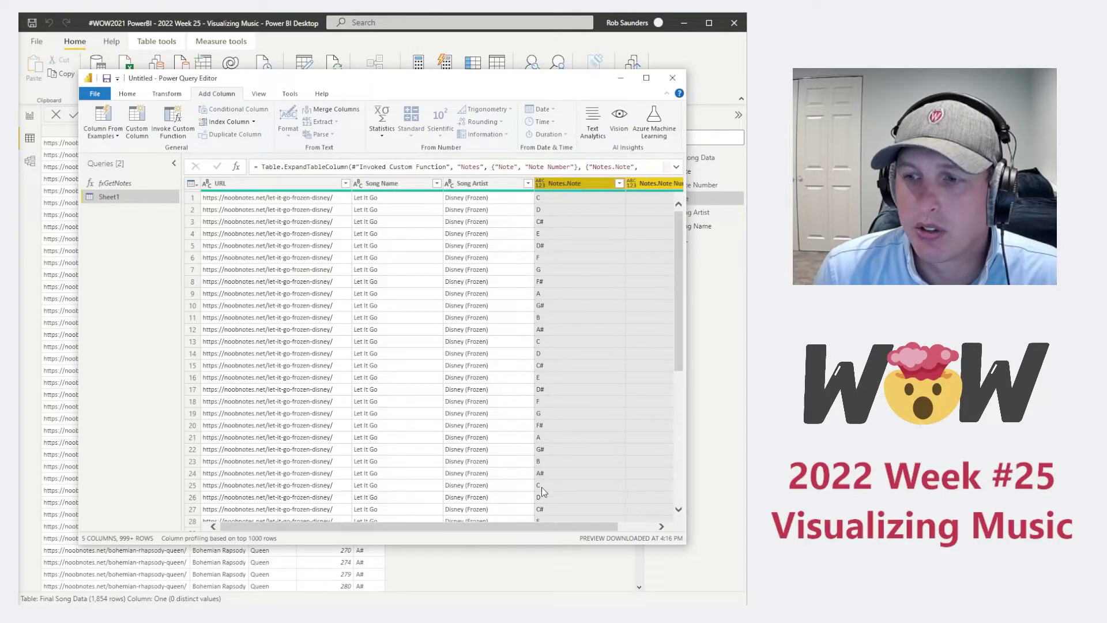
pyautogui.moveTo(546, 528); pyautogui.dragTo(582, 527)
# - Rename the Notes.Note and Notes.Note Number columns to Note and Note Number
pyautogui.doubleClick(524, 184)
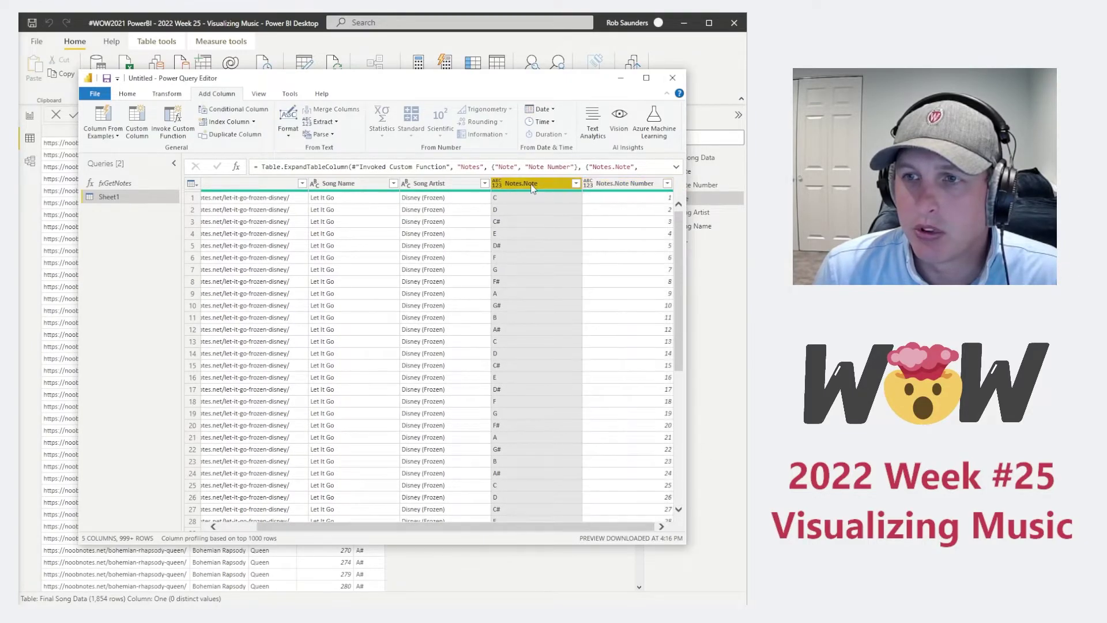
pyautogui.click(520, 183)
pyautogui.press('BackSpace')
pyautogui.press('BackSpace')
pyautogui.press('BackSpace')
pyautogui.press('BackSpace')
pyautogui.press('BackSpace')
pyautogui.press('BackSpace')
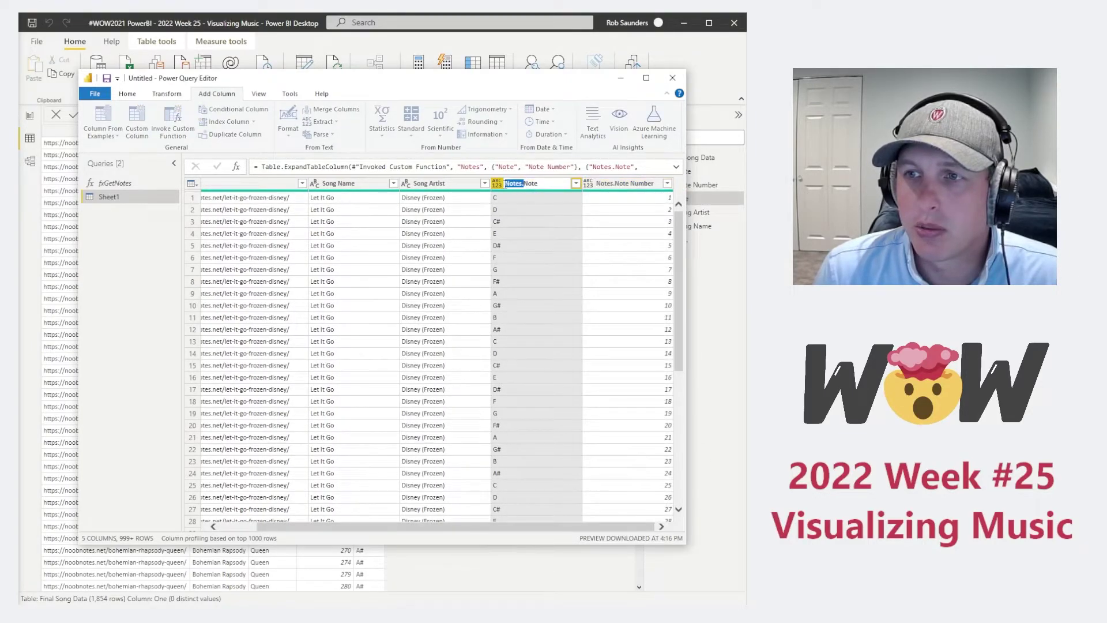
pyautogui.press('Return')
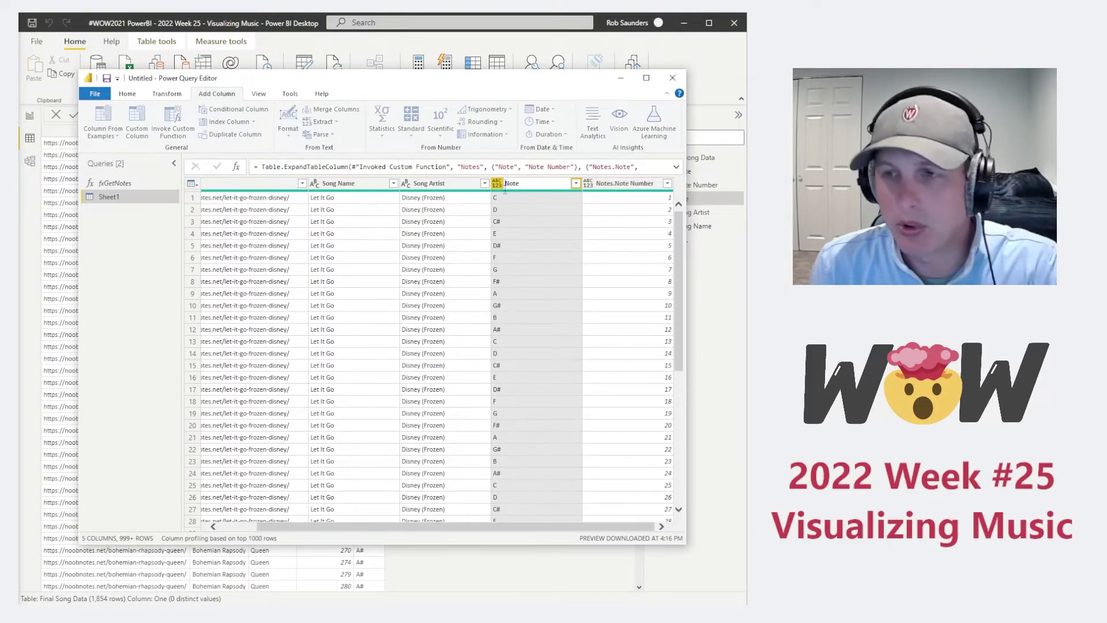
pyautogui.doubleClick(613, 180)
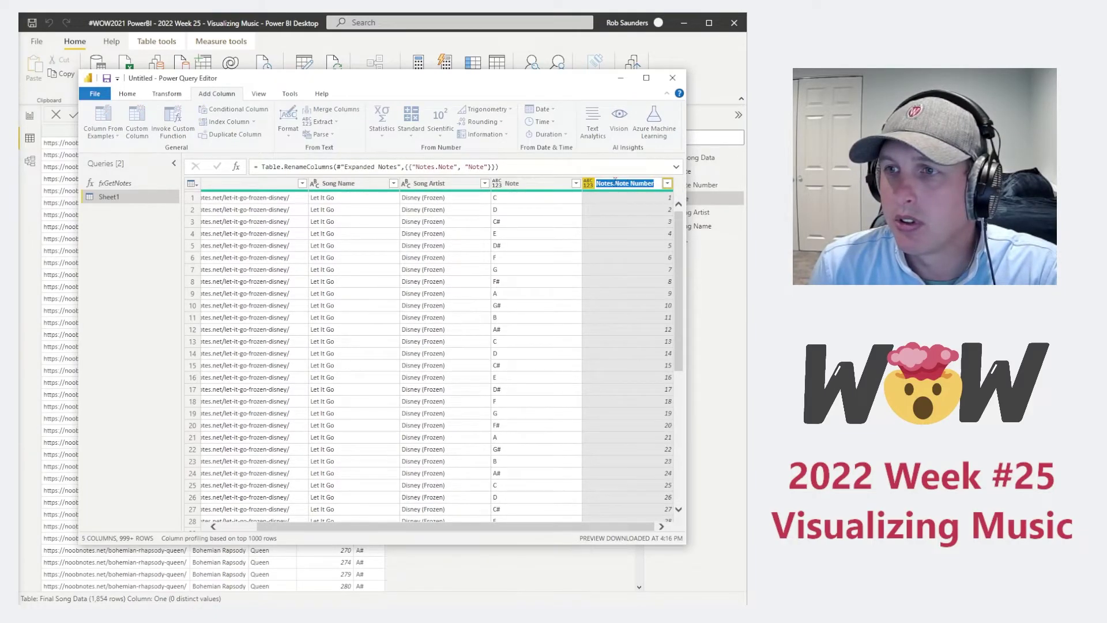
pyautogui.click(618, 184)
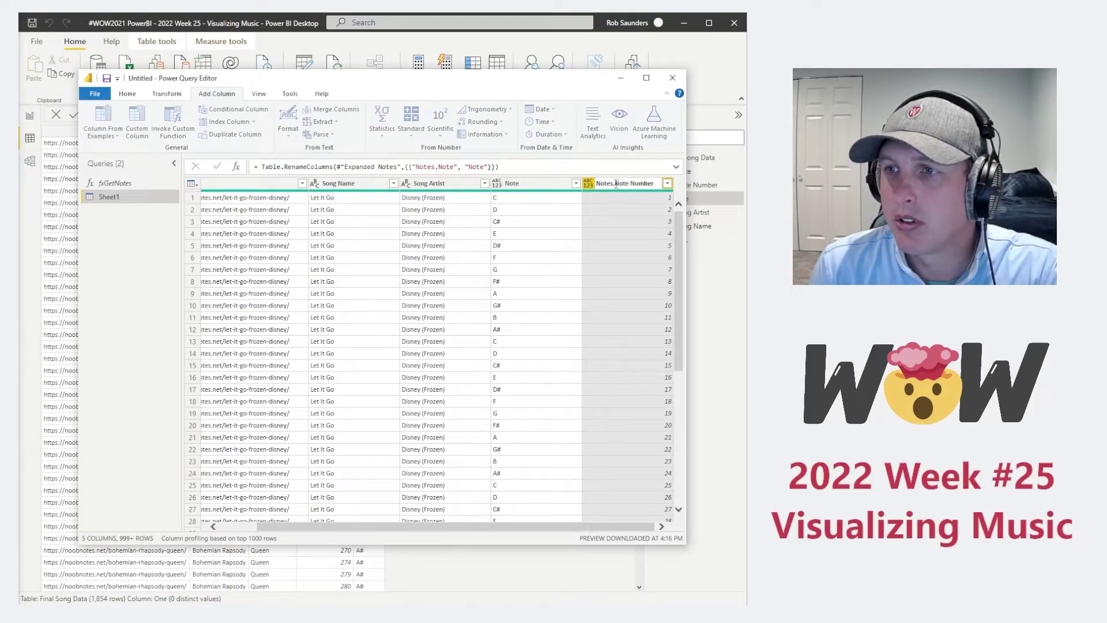
pyautogui.moveTo(616, 184); pyautogui.dragTo(594, 184)
pyautogui.press('BackSpace')
pyautogui.press('Return')
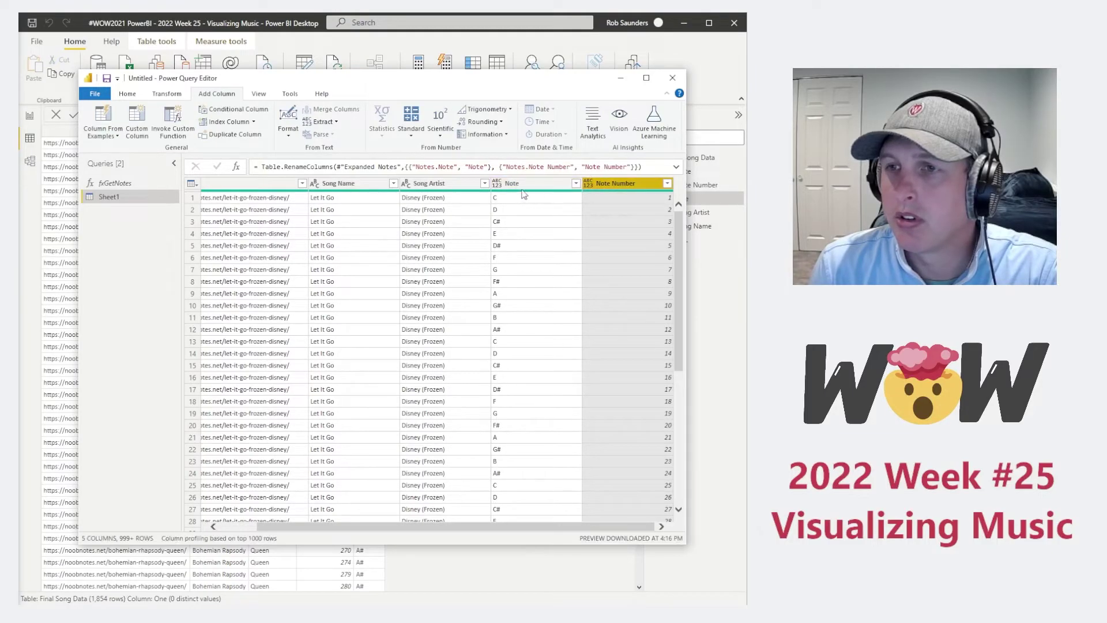
# - Rename the Sheet1 query to Song Data
pyautogui.rightClick(109, 200)
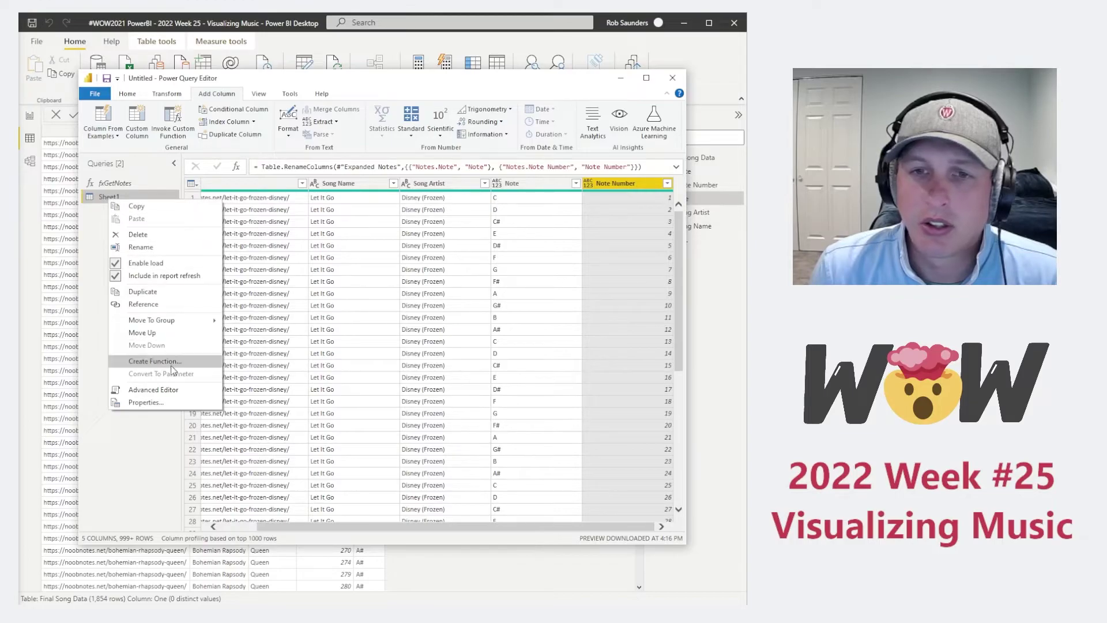
pyautogui.click(143, 247)
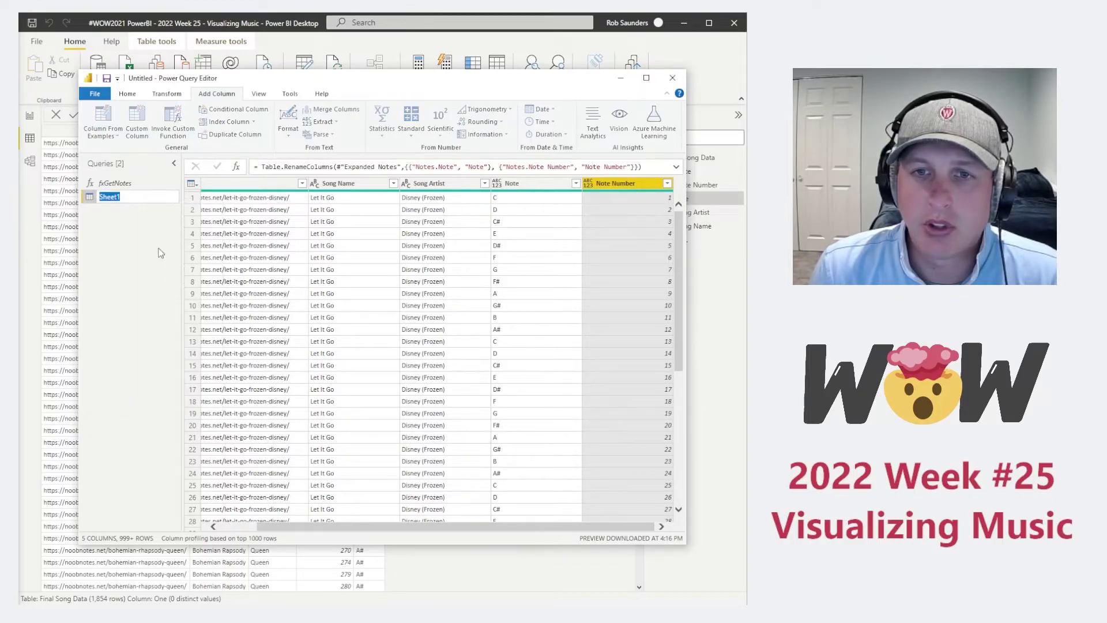
pyautogui.write('Song Data')
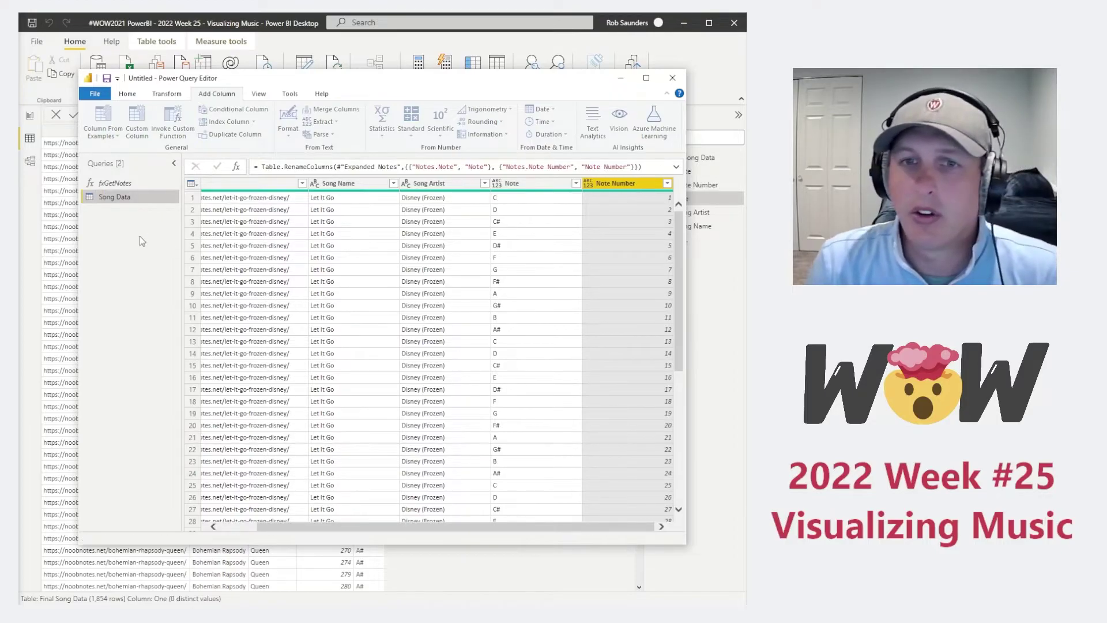
pyautogui.click(139, 236)
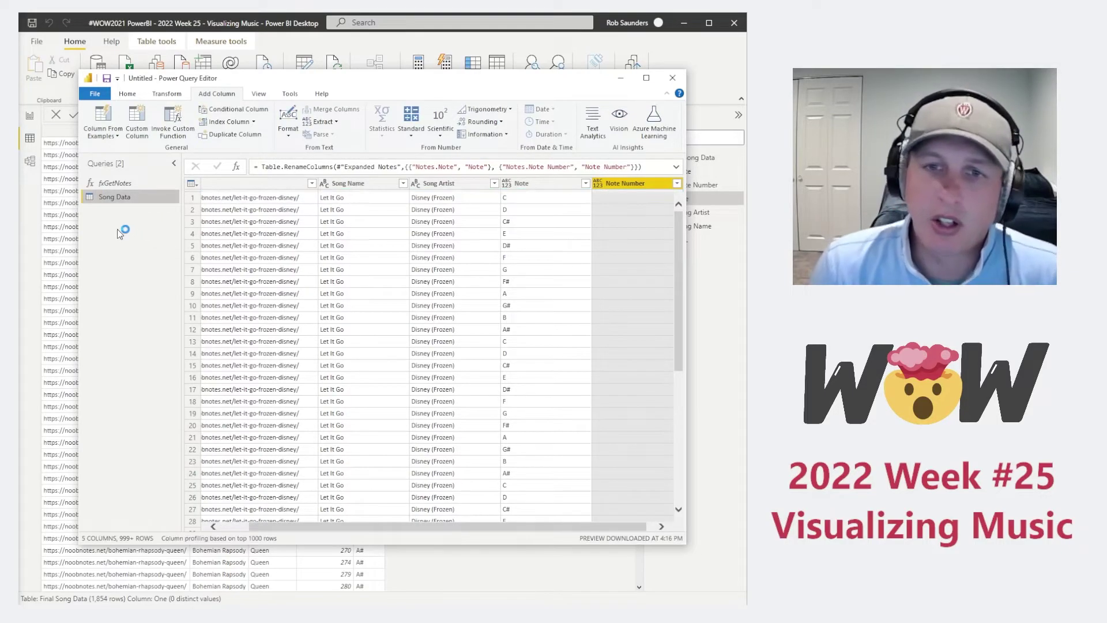
# - Review the Song Data preview rows and the fxGetNotes function before loading
pyautogui.click(615, 271)
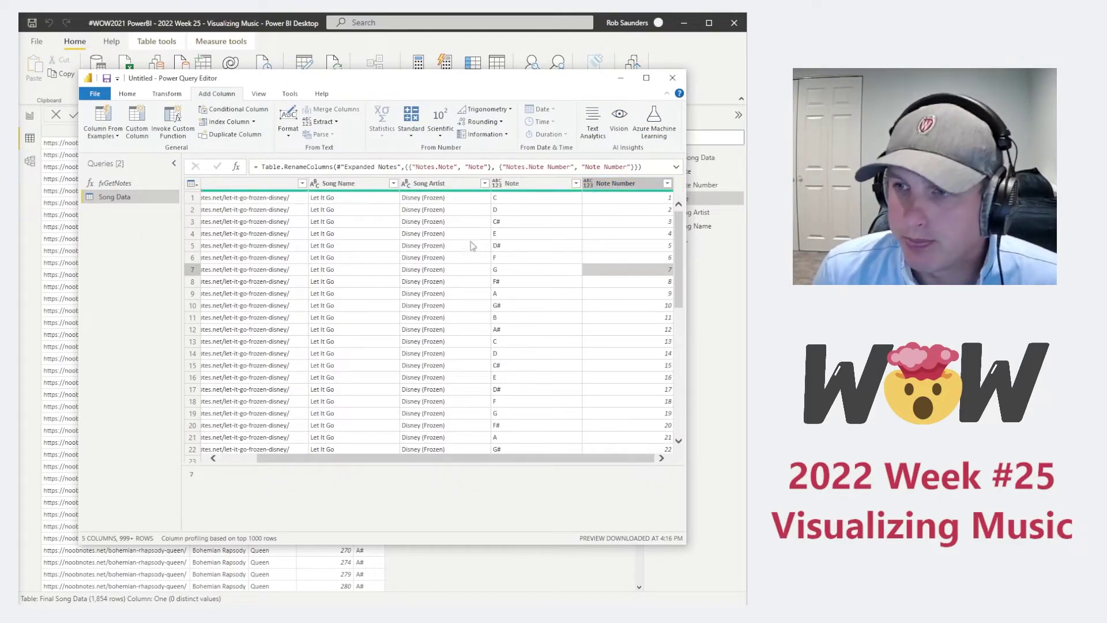
pyautogui.moveTo(434, 457); pyautogui.dragTo(398, 457)
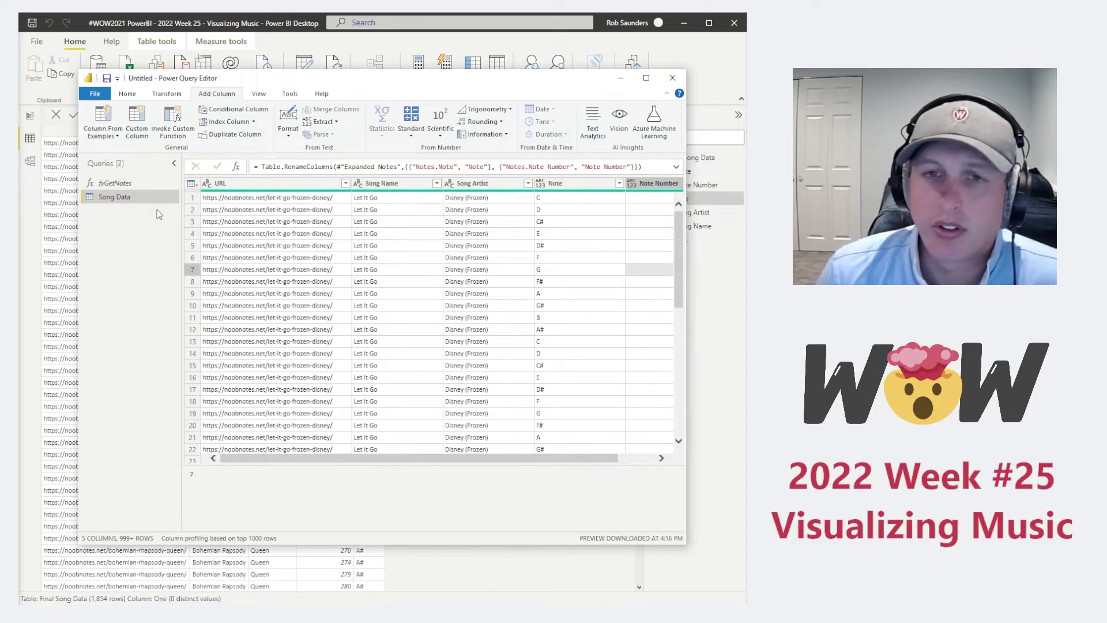
pyautogui.click(140, 184)
pyautogui.click(116, 198)
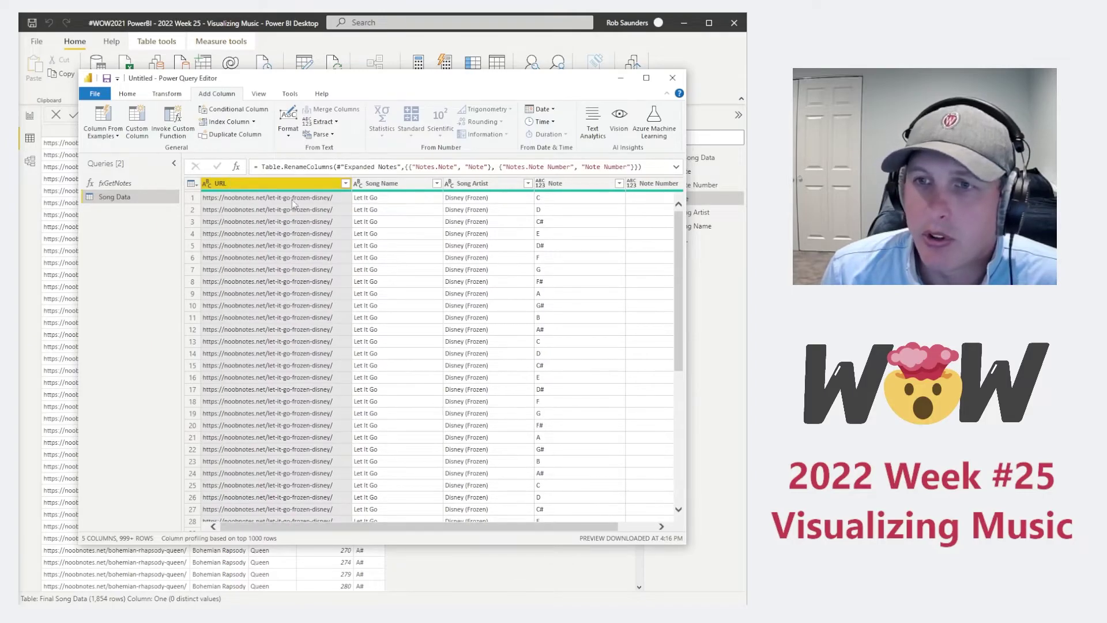
pyautogui.moveTo(514, 519); pyautogui.dragTo(554, 521)
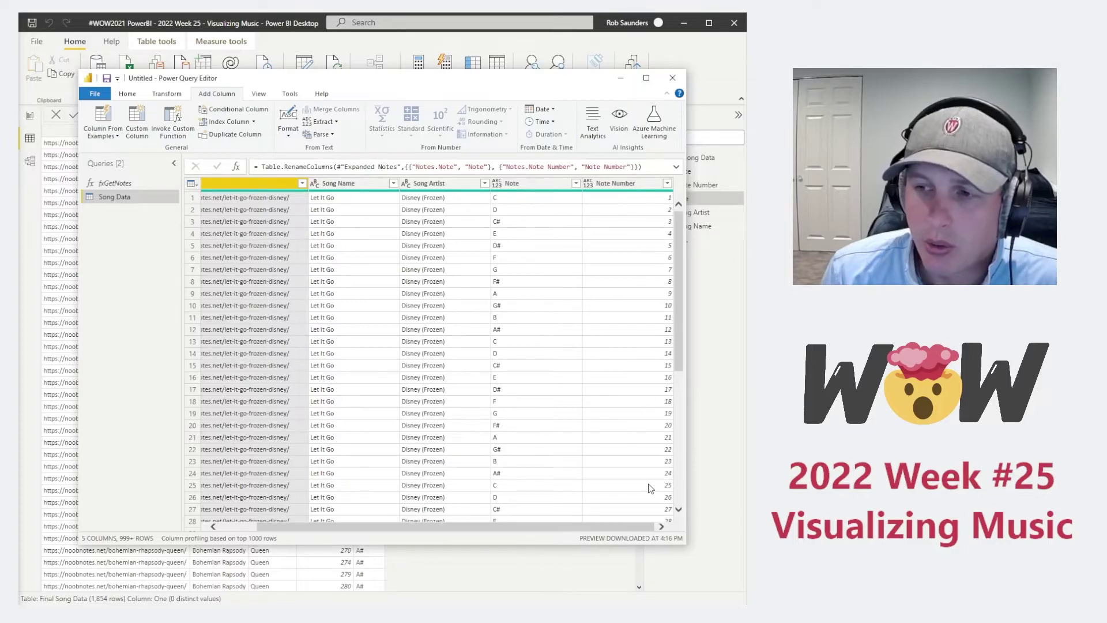
pyautogui.moveTo(676, 253); pyautogui.dragTo(580, 434)
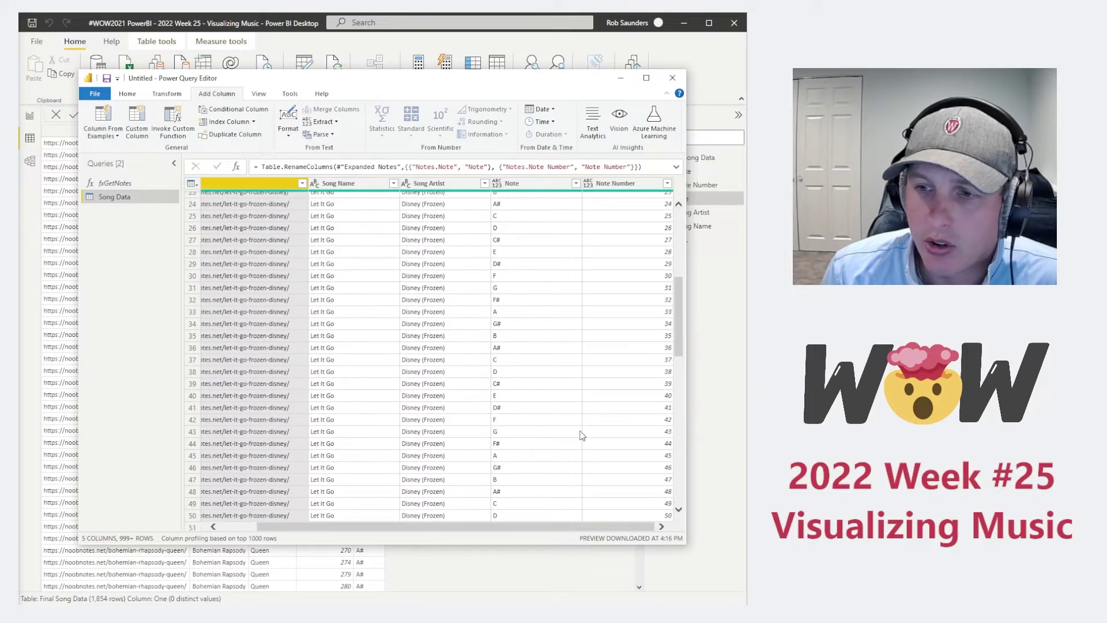
pyautogui.scroll(20, 581, 434)
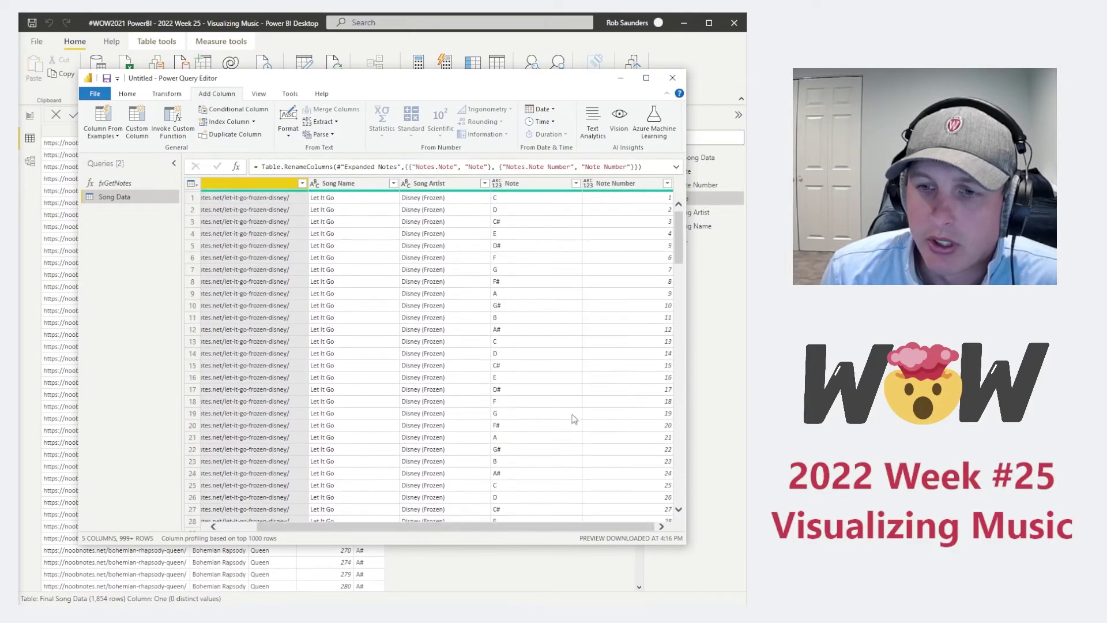
pyautogui.moveTo(400, 523); pyautogui.dragTo(276, 521)
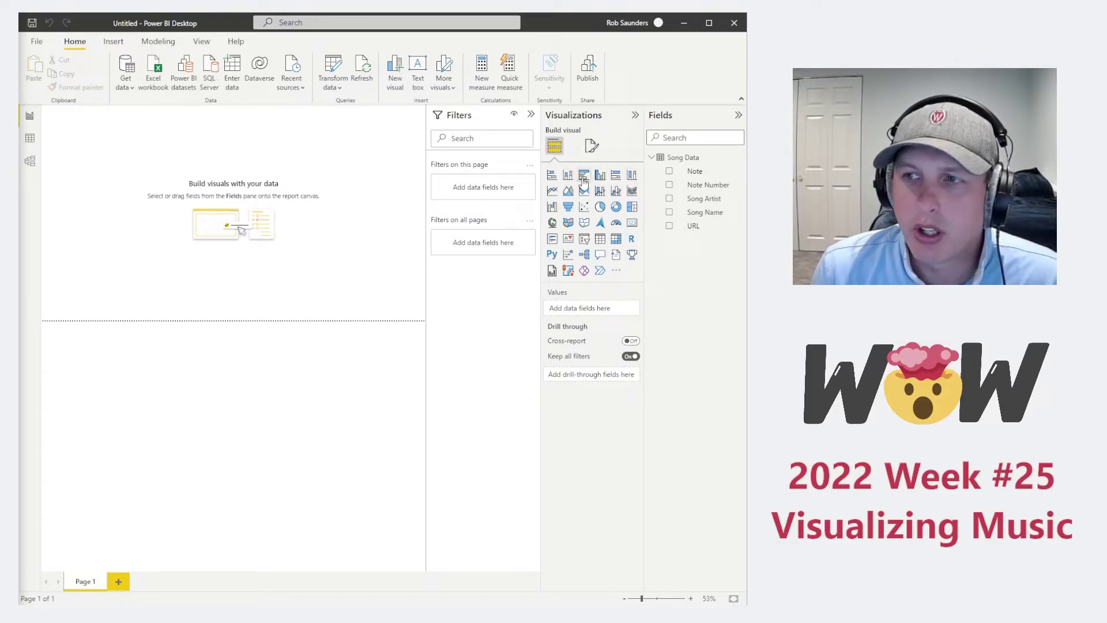
# - Add a column chart across the page's top half with Note Number on the X-axis
pyautogui.click(568, 176)
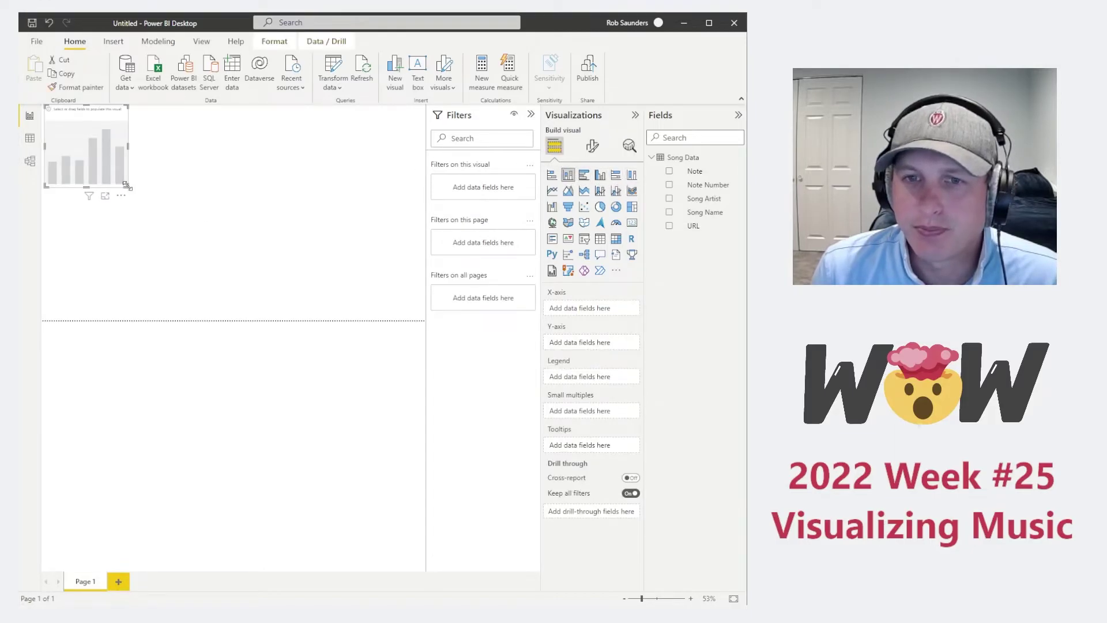
pyautogui.moveTo(127, 185); pyautogui.dragTo(416, 319)
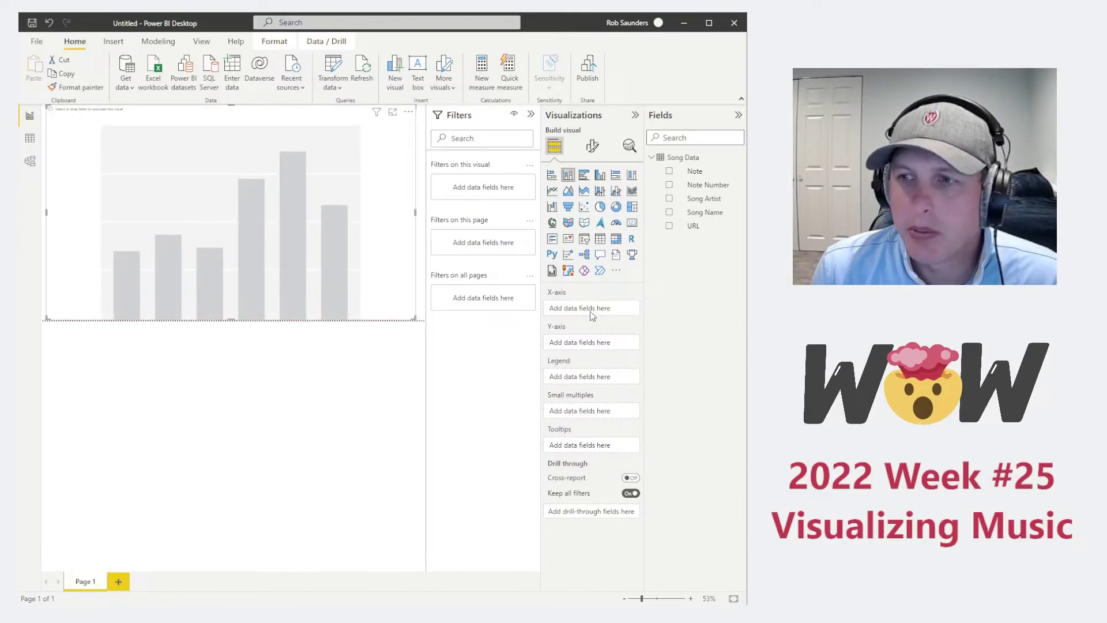
pyautogui.moveTo(711, 186); pyautogui.dragTo(621, 308)
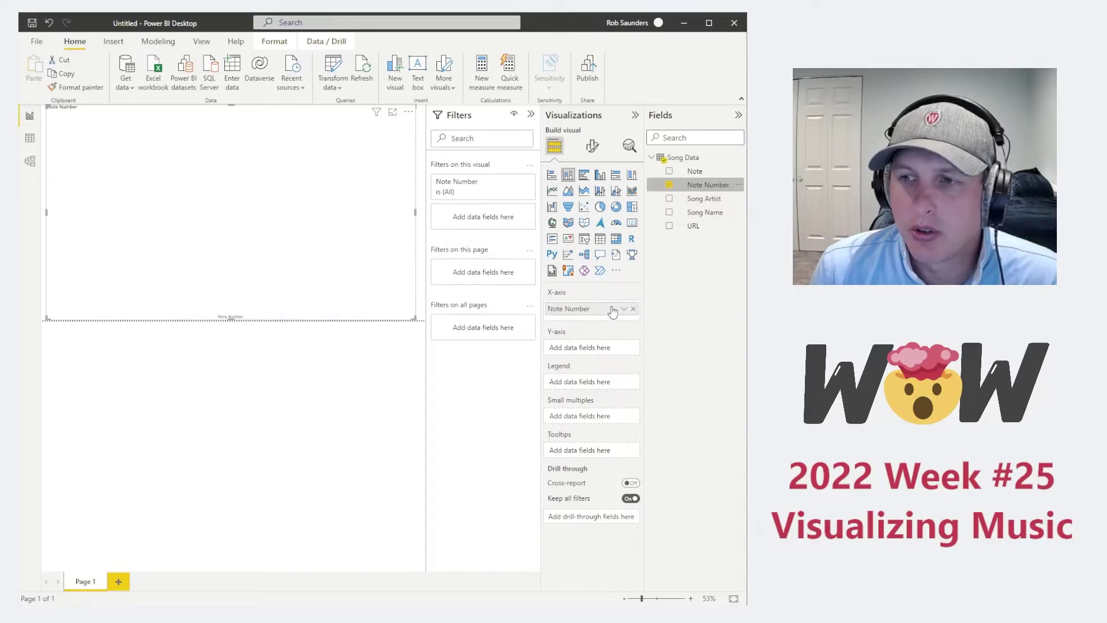
# - Create a Song Data measure One = 1 and put it on the chart's Y-axis
pyautogui.rightClick(700, 186)
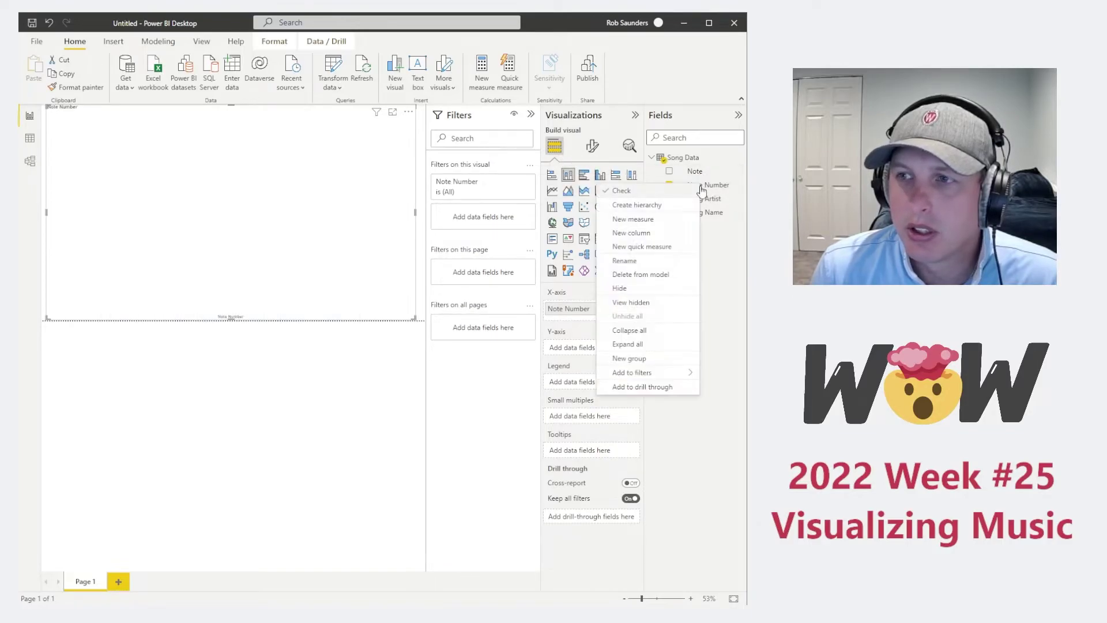
pyautogui.click(661, 219)
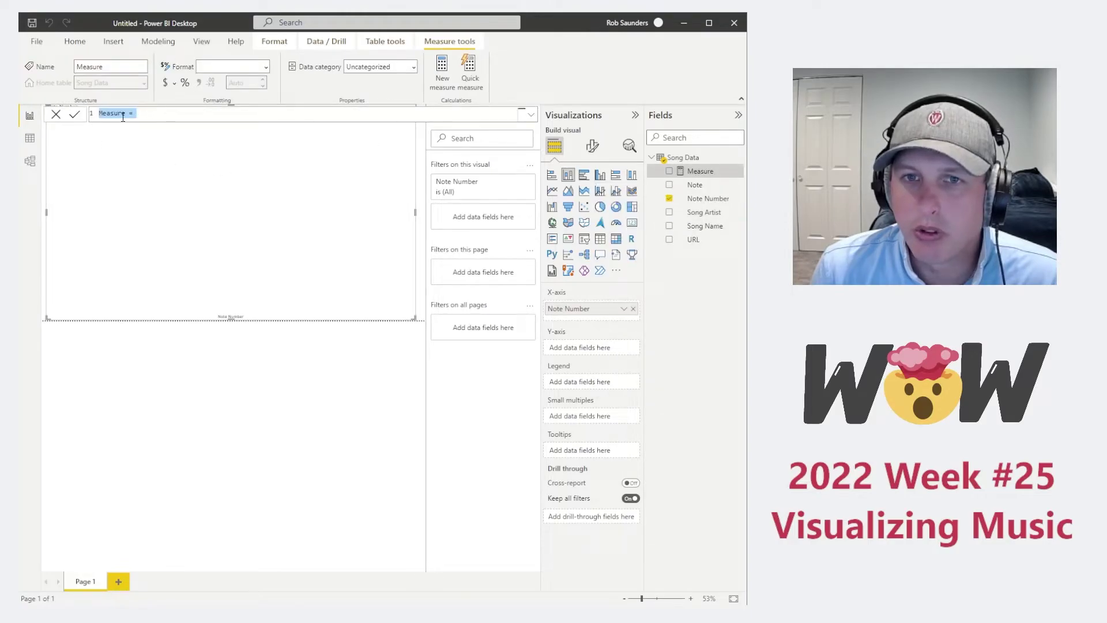
pyautogui.write('One = 1')
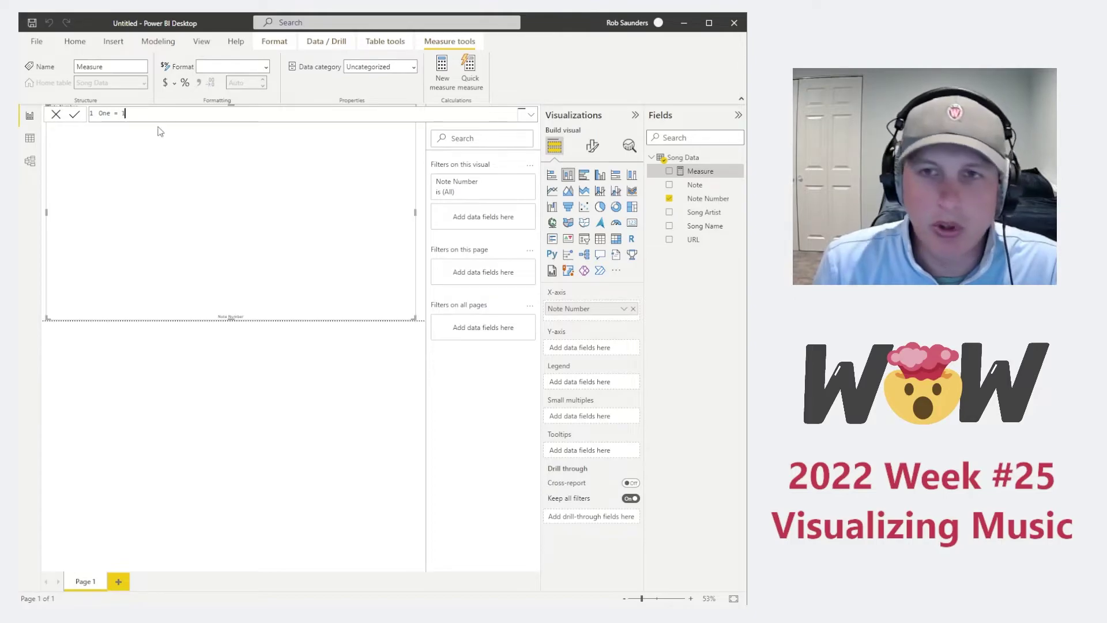
pyautogui.press('Return')
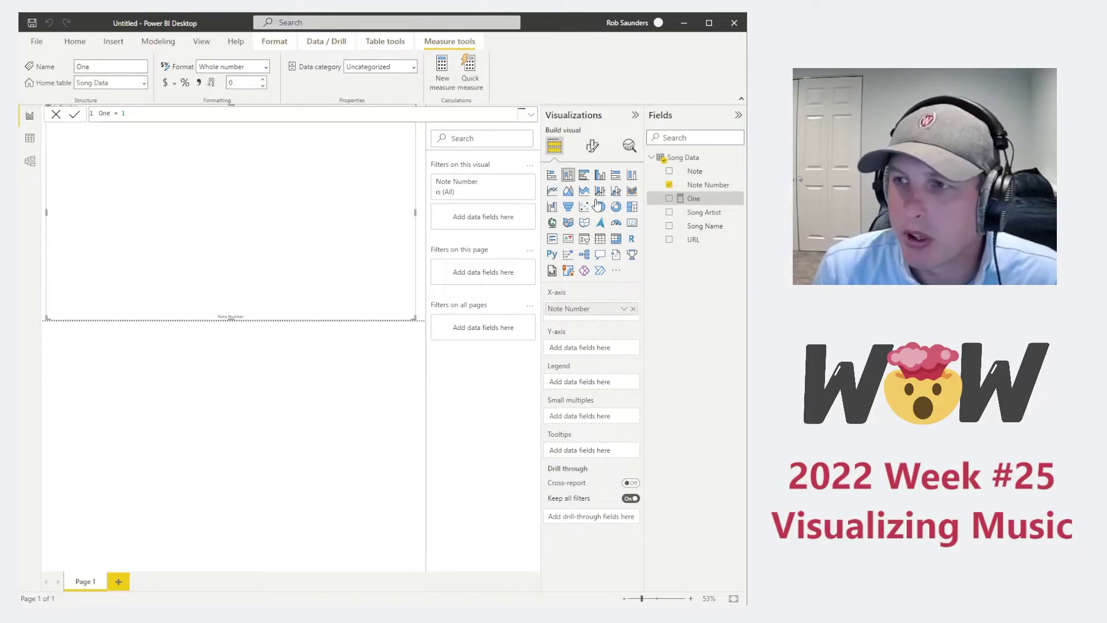
pyautogui.moveTo(694, 198); pyautogui.dragTo(591, 353)
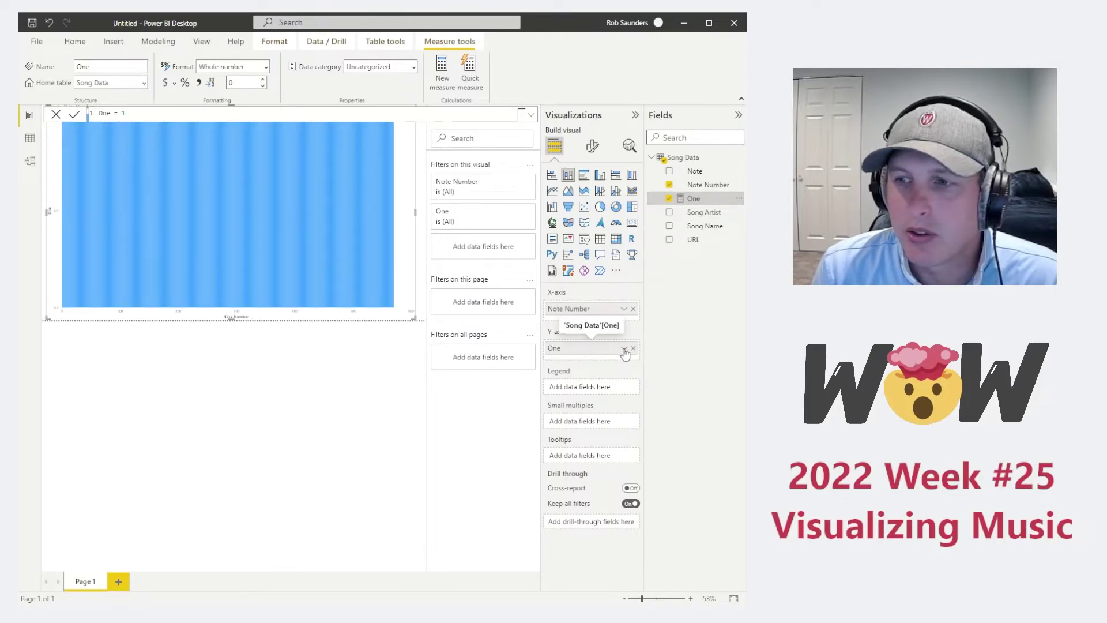
# - Colour the chart's columns by putting Note in the Legend
pyautogui.click(625, 350)
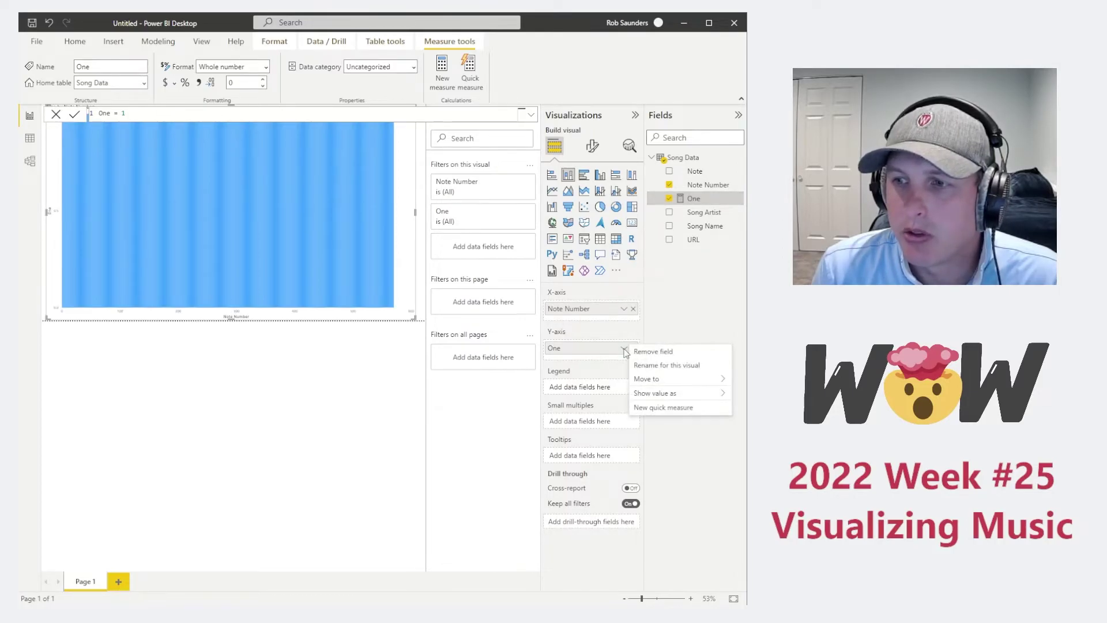
pyautogui.click(353, 414)
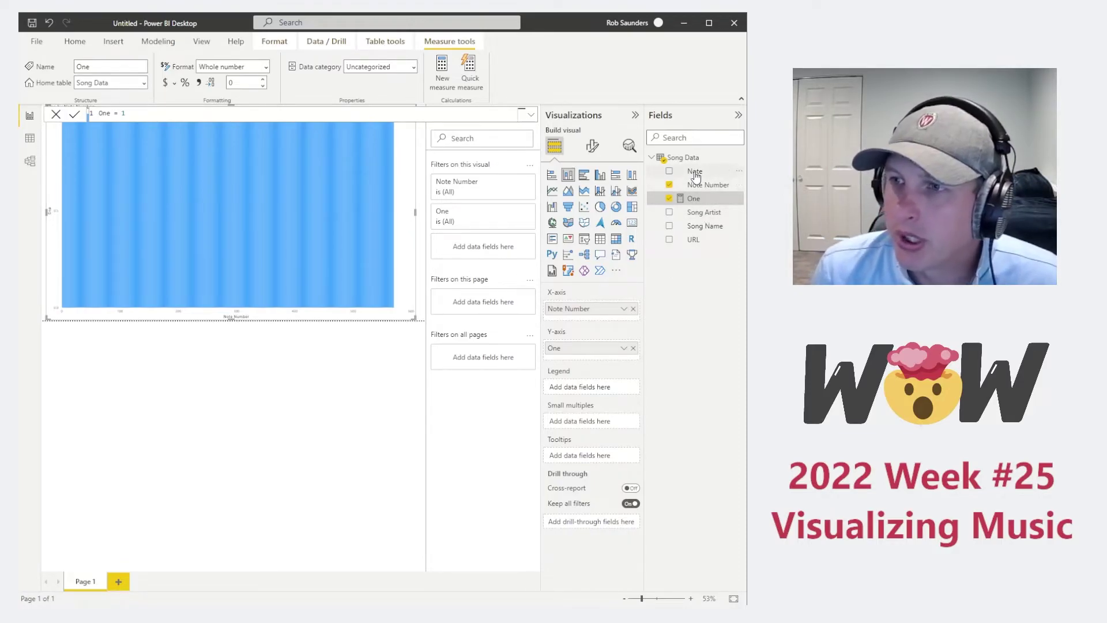
pyautogui.moveTo(695, 172); pyautogui.dragTo(593, 388)
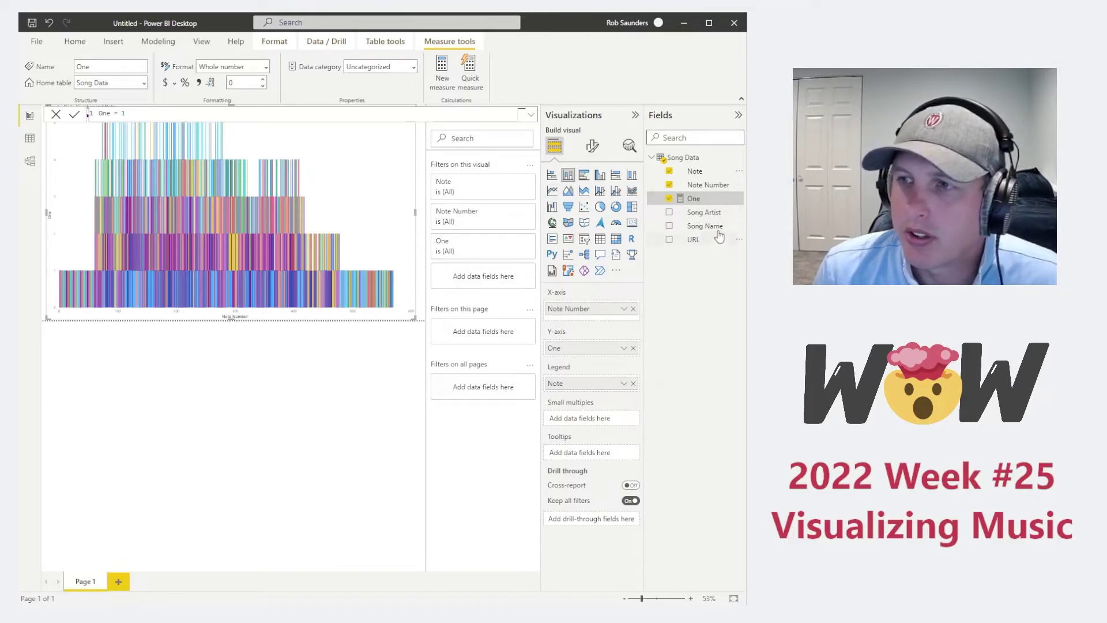
# - Filter the chart to Song Name Bohemian Rapsody and open its format settings
pyautogui.moveTo(705, 212); pyautogui.dragTo(498, 282)
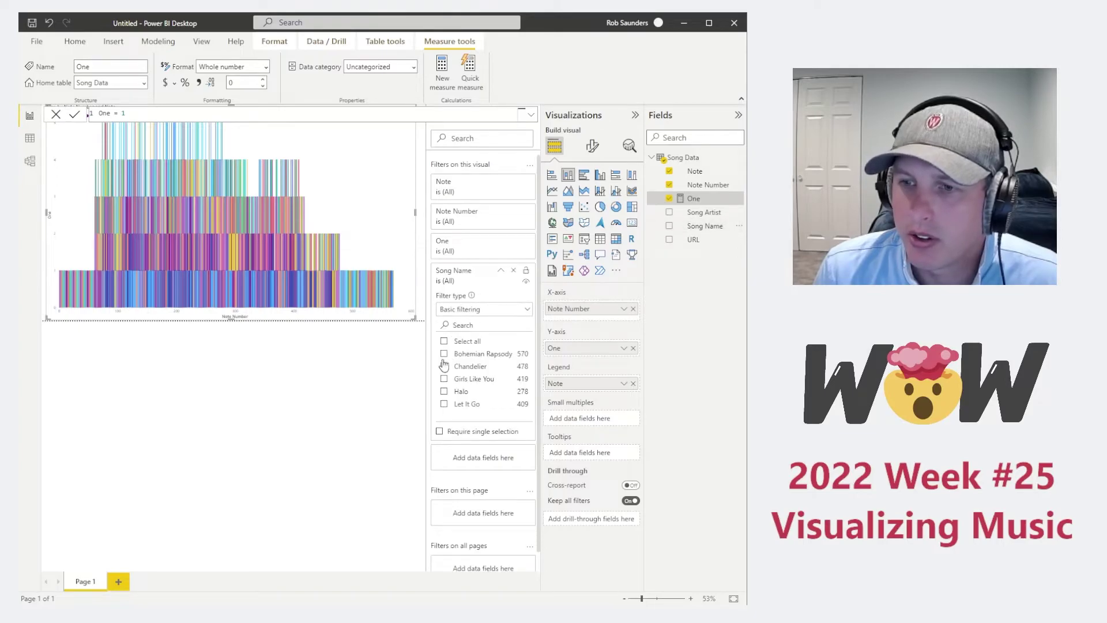
pyautogui.click(444, 354)
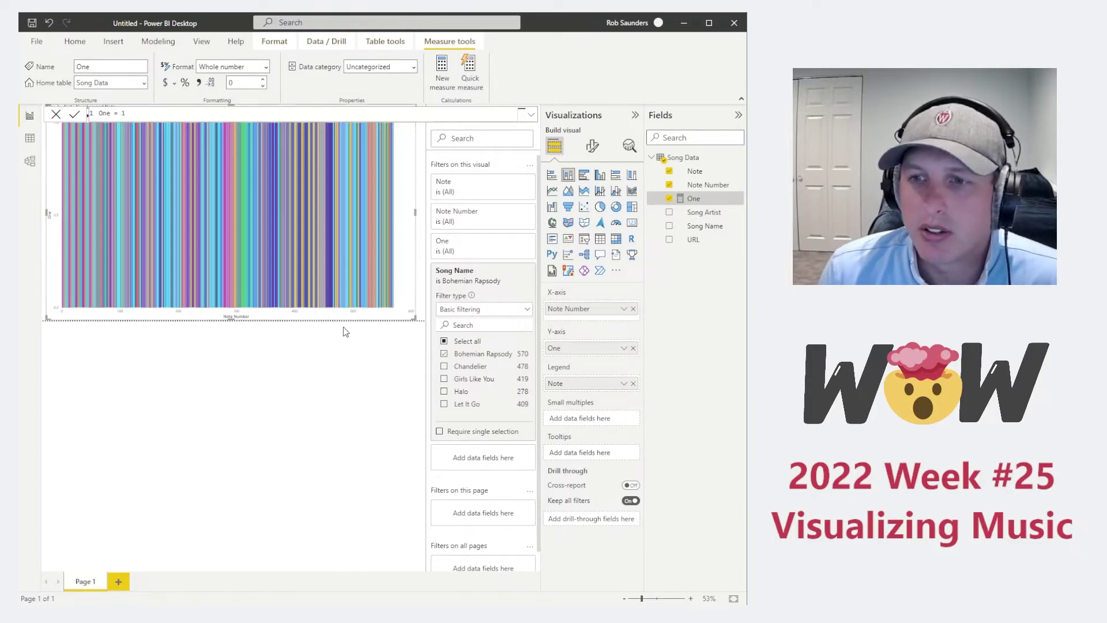
pyautogui.click(592, 145)
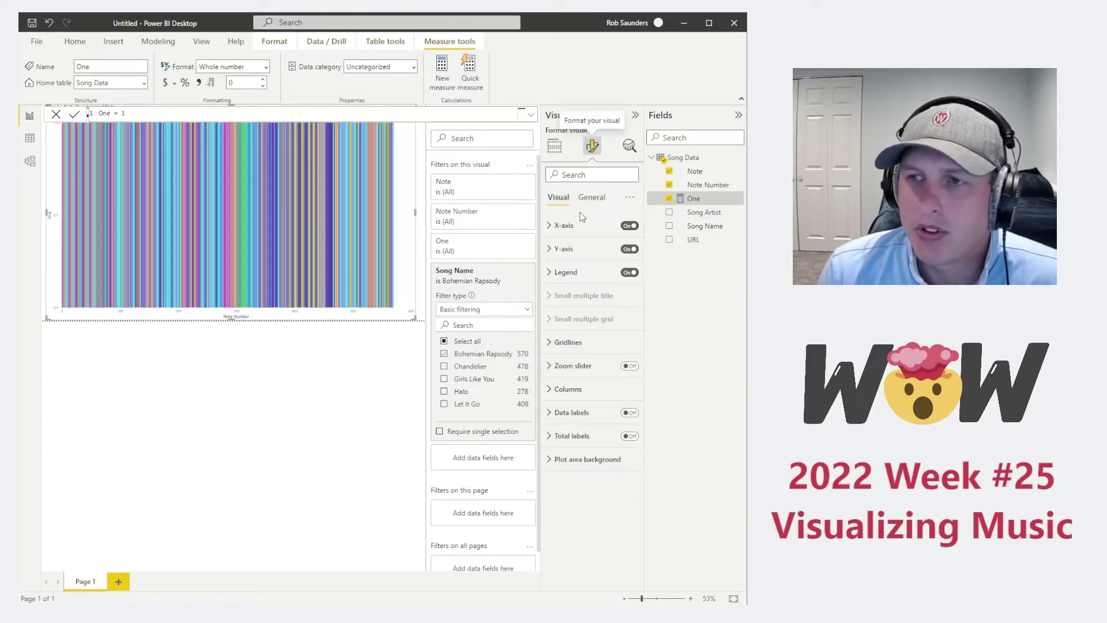
# - Set the X-axis Range Maximum with a conditional fx rule instead of Auto
pyautogui.click(549, 225)
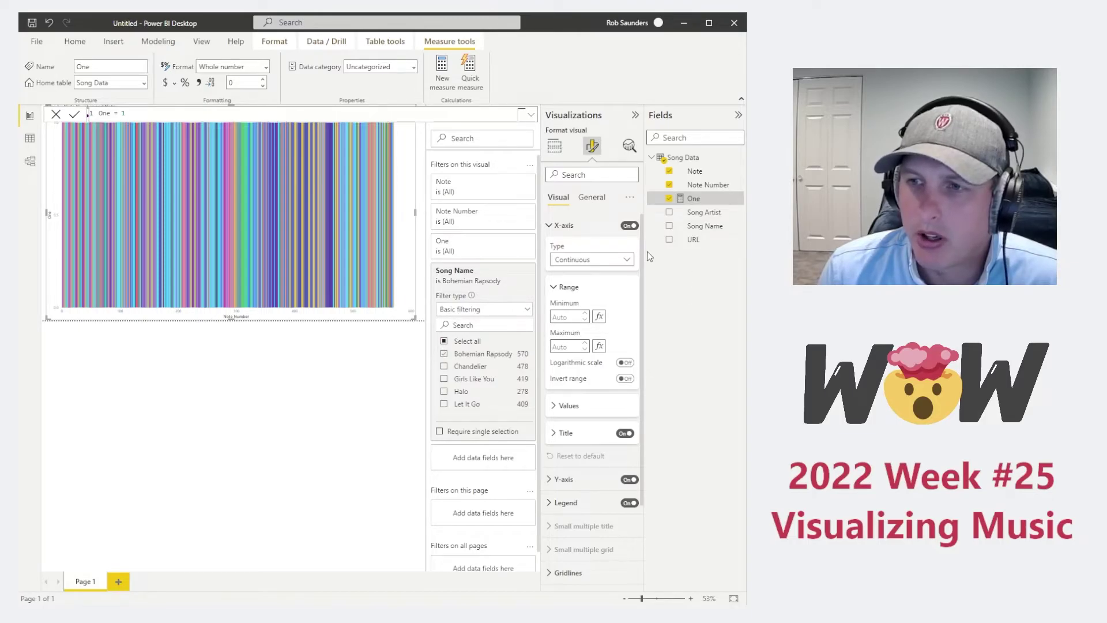
pyautogui.click(599, 346)
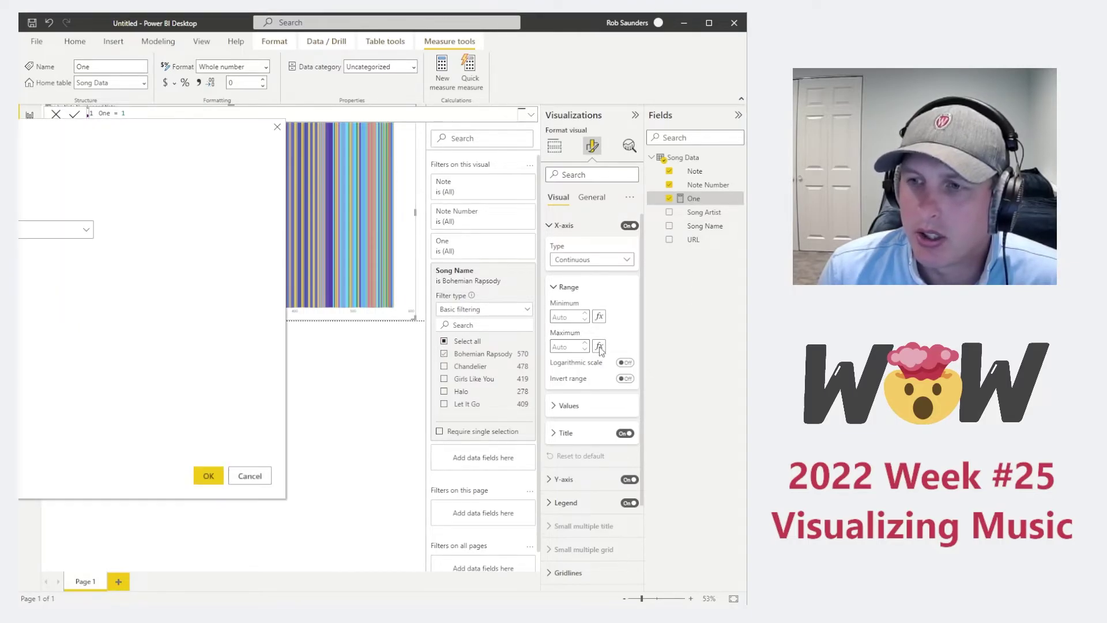
pyautogui.click(55, 230)
pyautogui.click(55, 303)
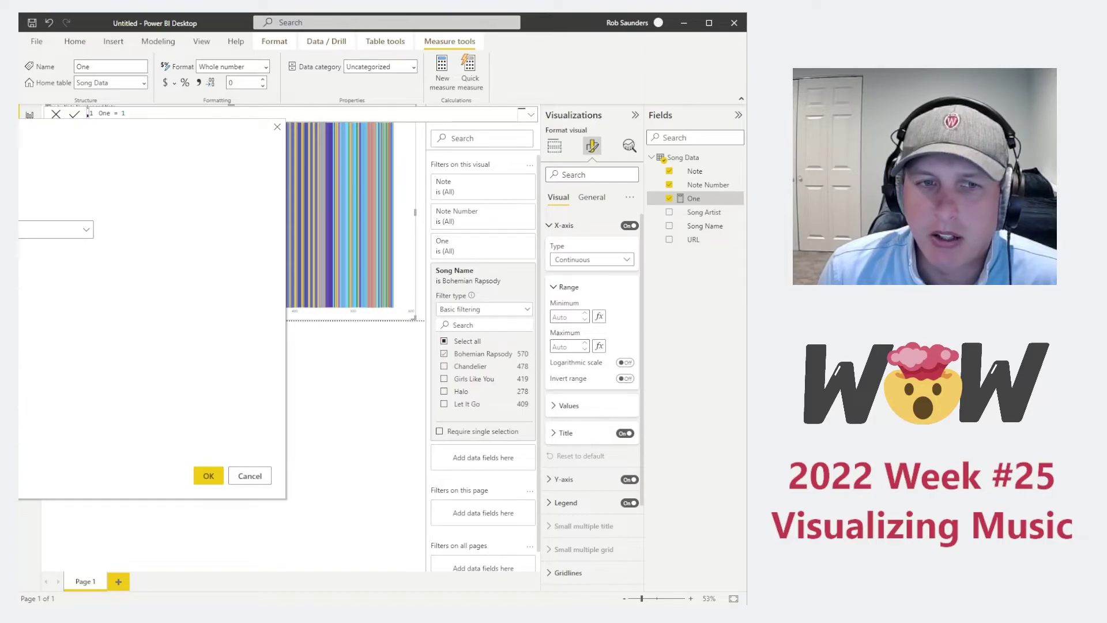
pyautogui.click(208, 475)
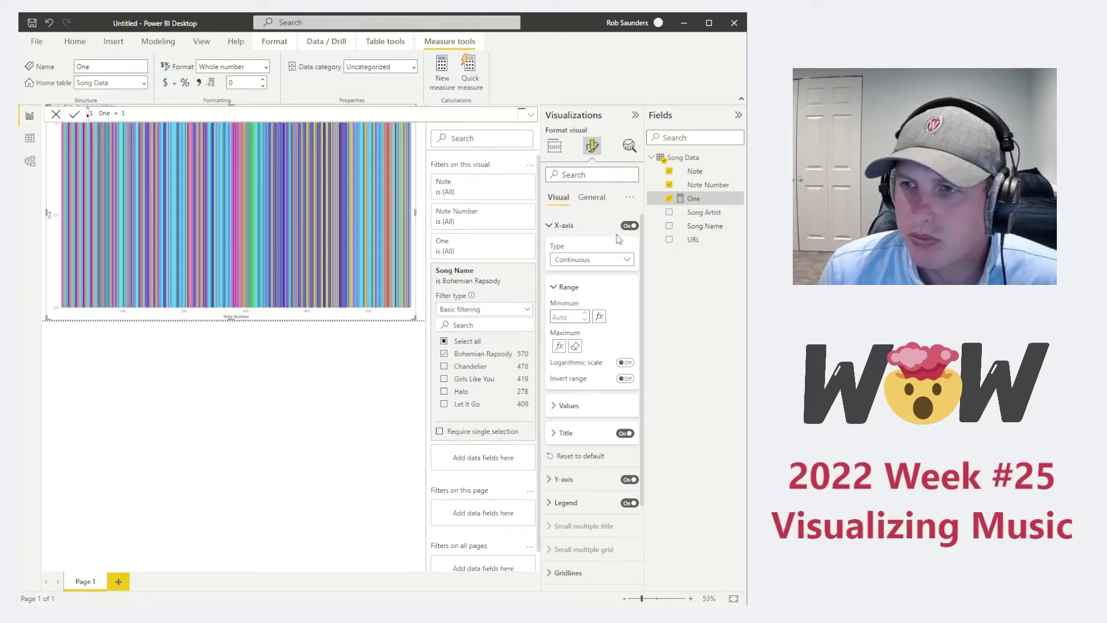
# - Turn off the chart's X-axis with its title, the Y-axis, and the legend
pyautogui.click(624, 434)
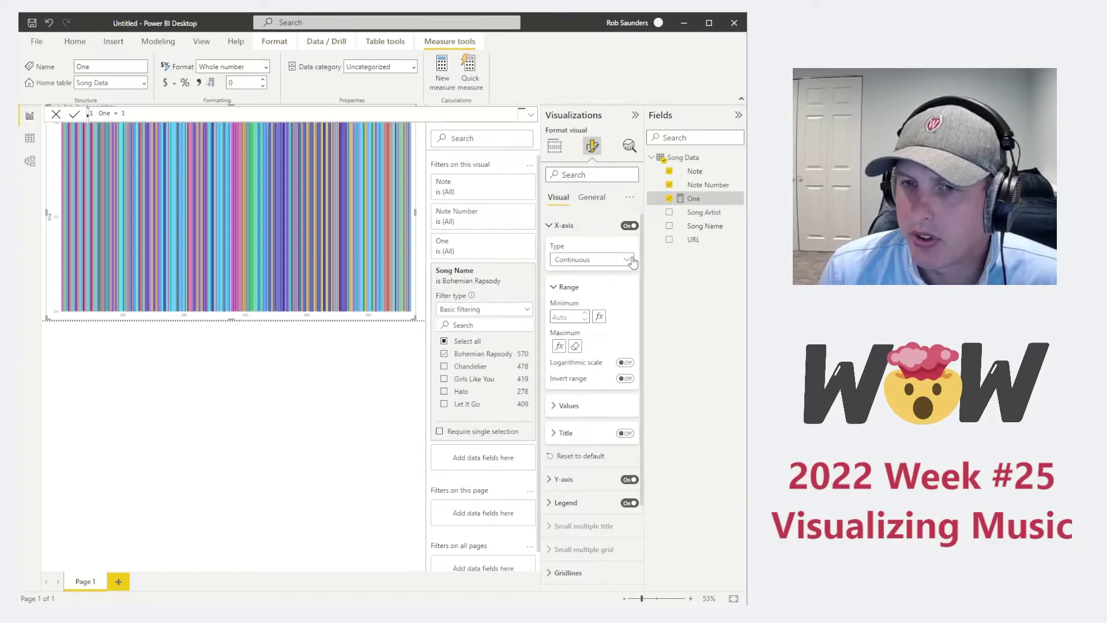
pyautogui.click(630, 225)
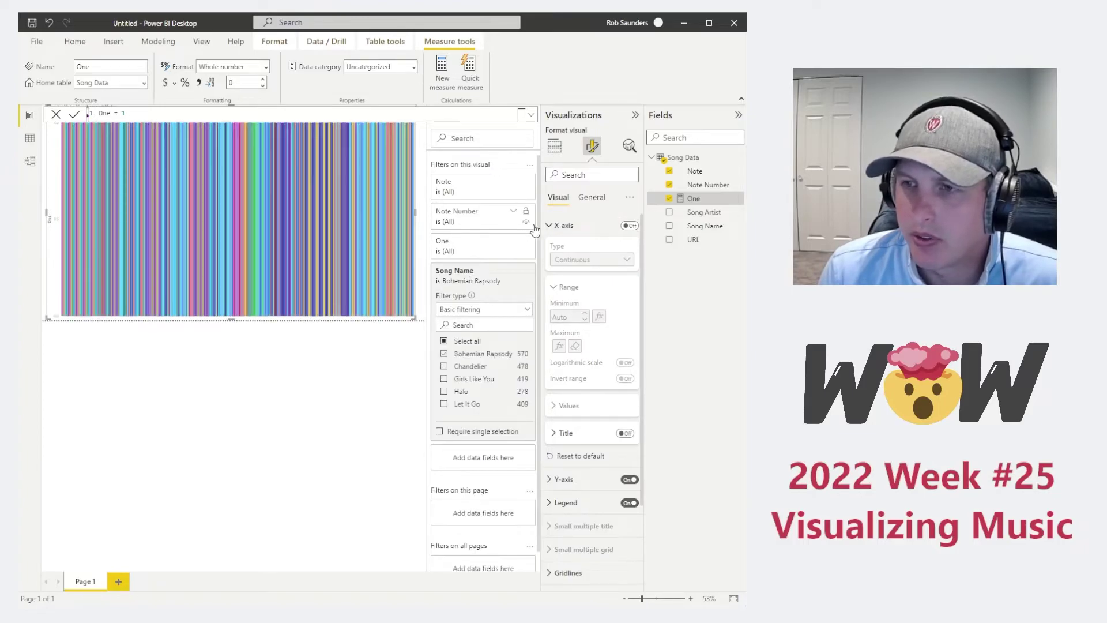
pyautogui.click(549, 227)
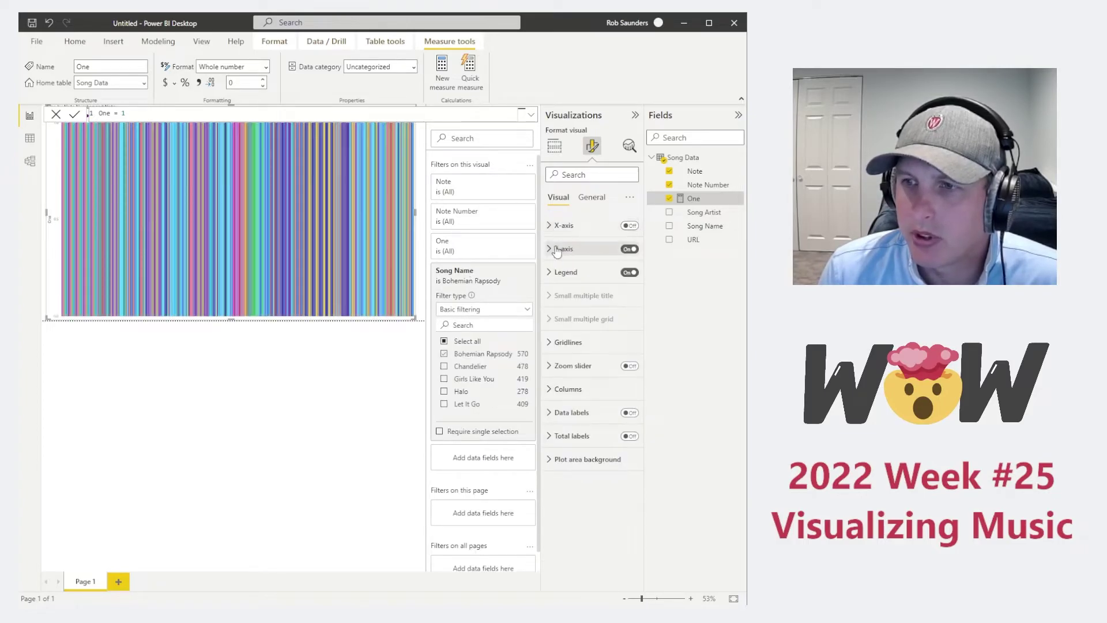
pyautogui.click(551, 250)
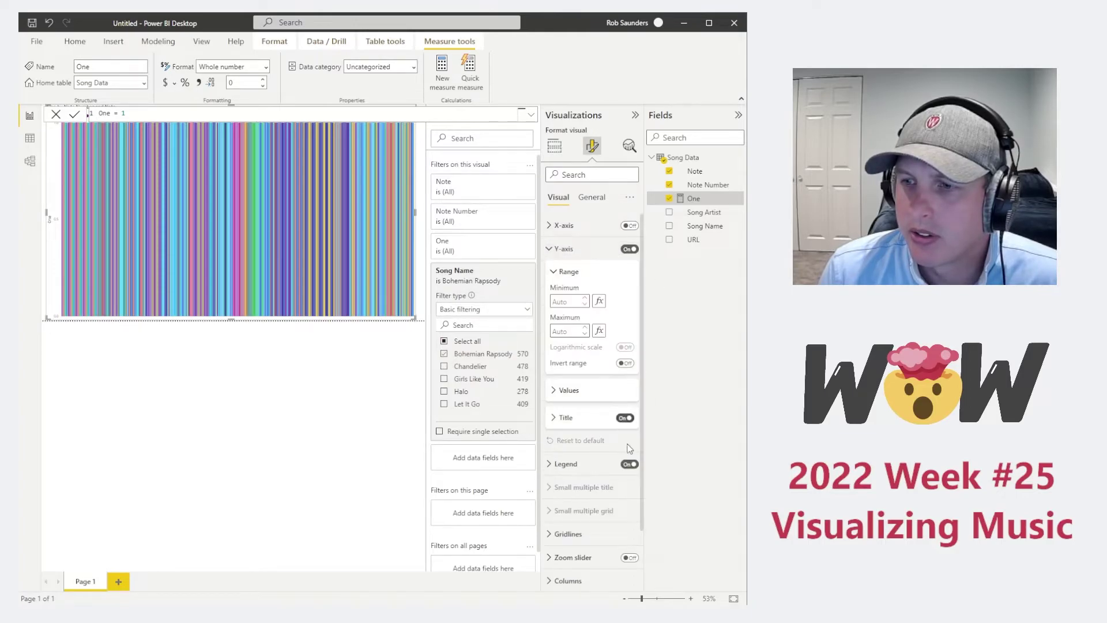
pyautogui.click(625, 418)
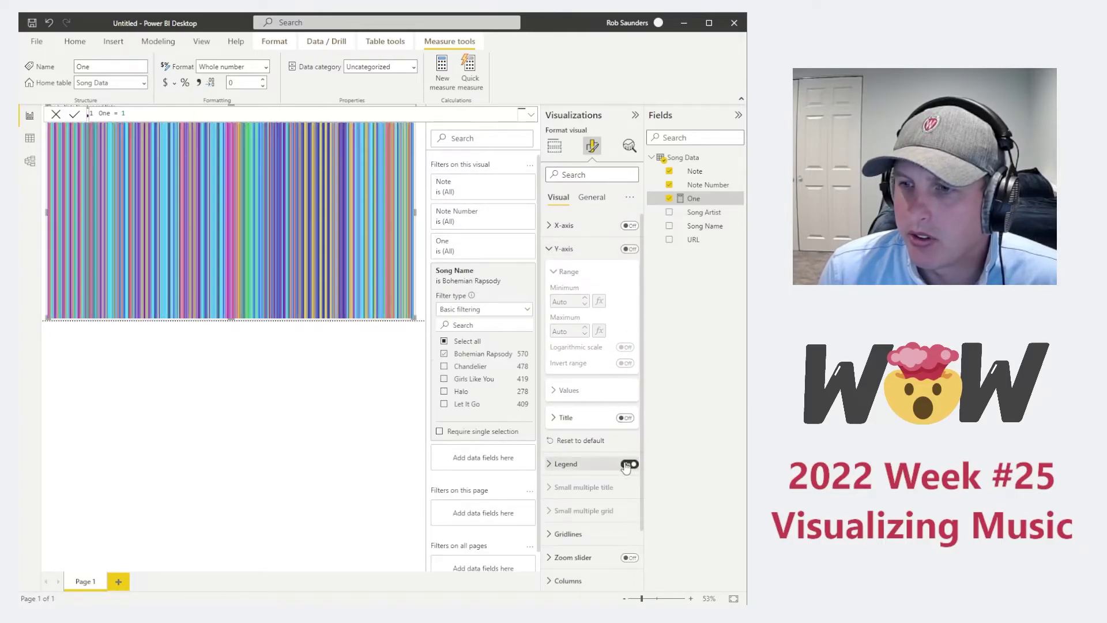
pyautogui.click(629, 465)
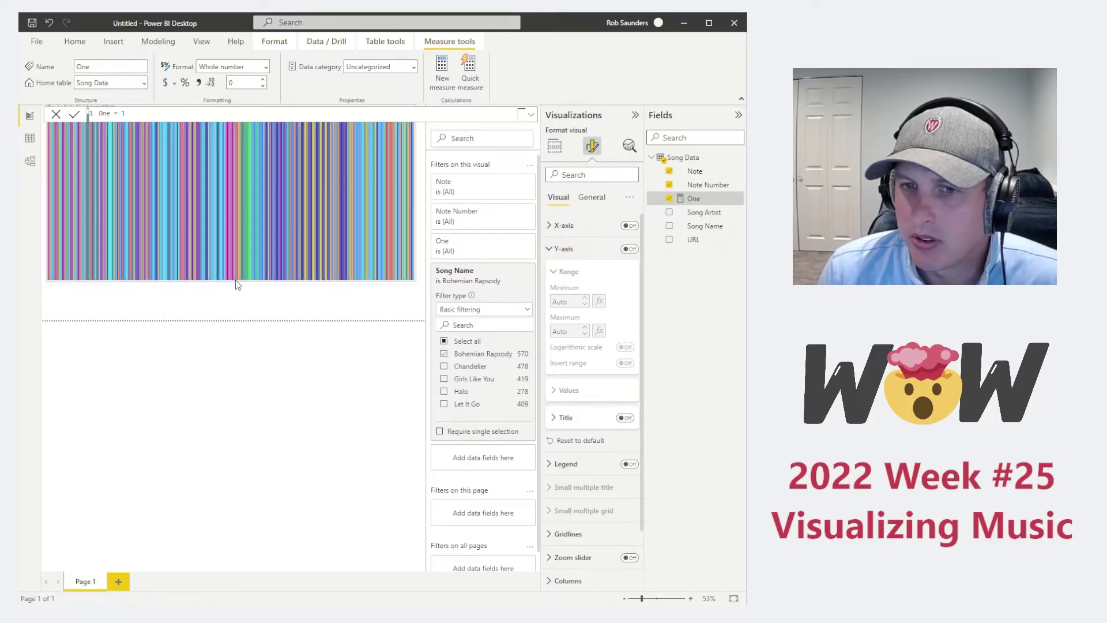
# - Move the chart to the top of the page and hide its title
pyautogui.moveTo(261, 320); pyautogui.dragTo(271, 312)
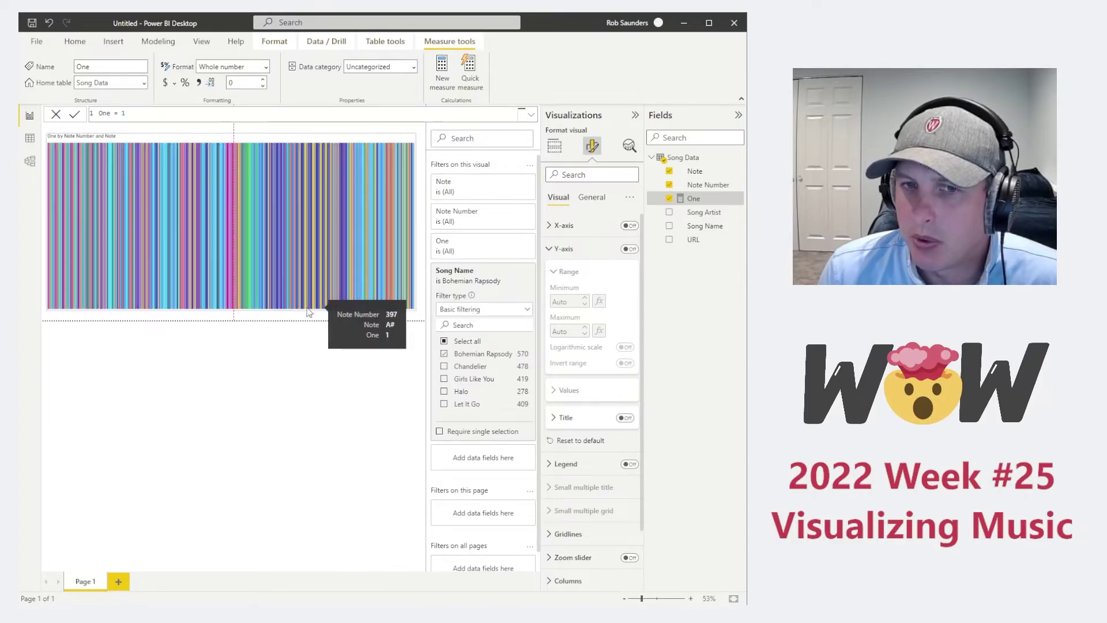
pyautogui.click(591, 197)
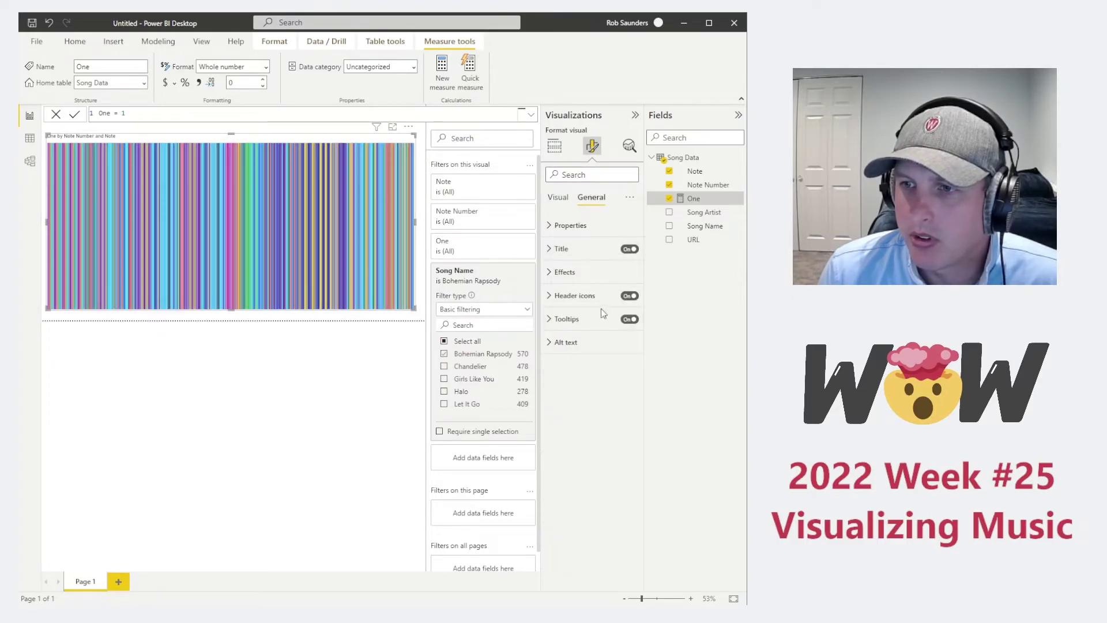
pyautogui.click(630, 248)
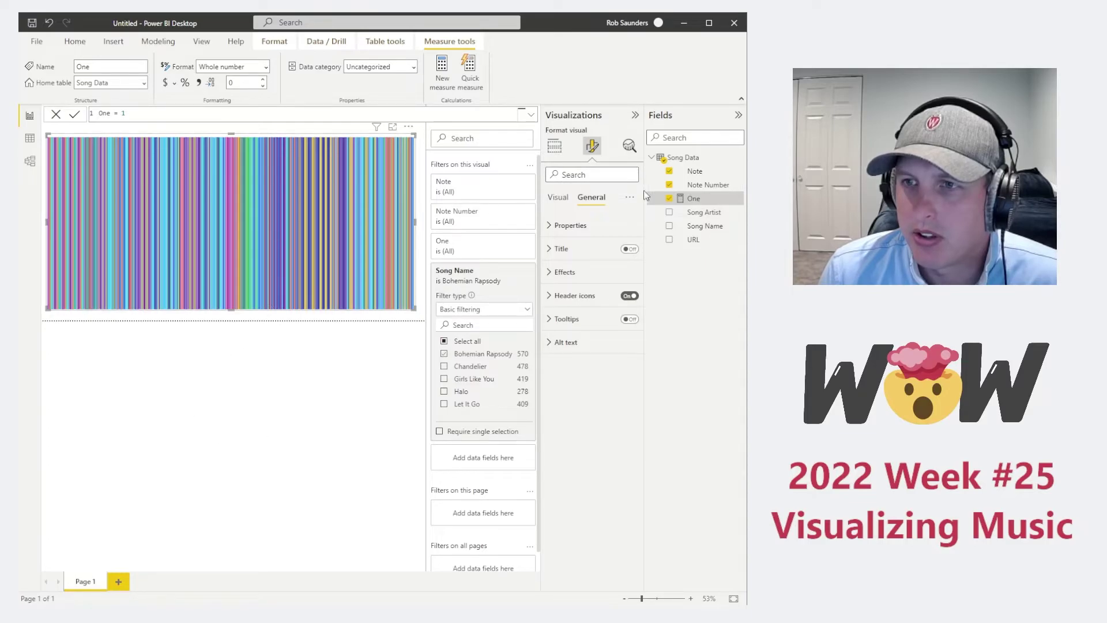
# - Expand Columns > Colors in Format visual and view the colour choices for note C
pyautogui.click(554, 146)
pyautogui.click(592, 146)
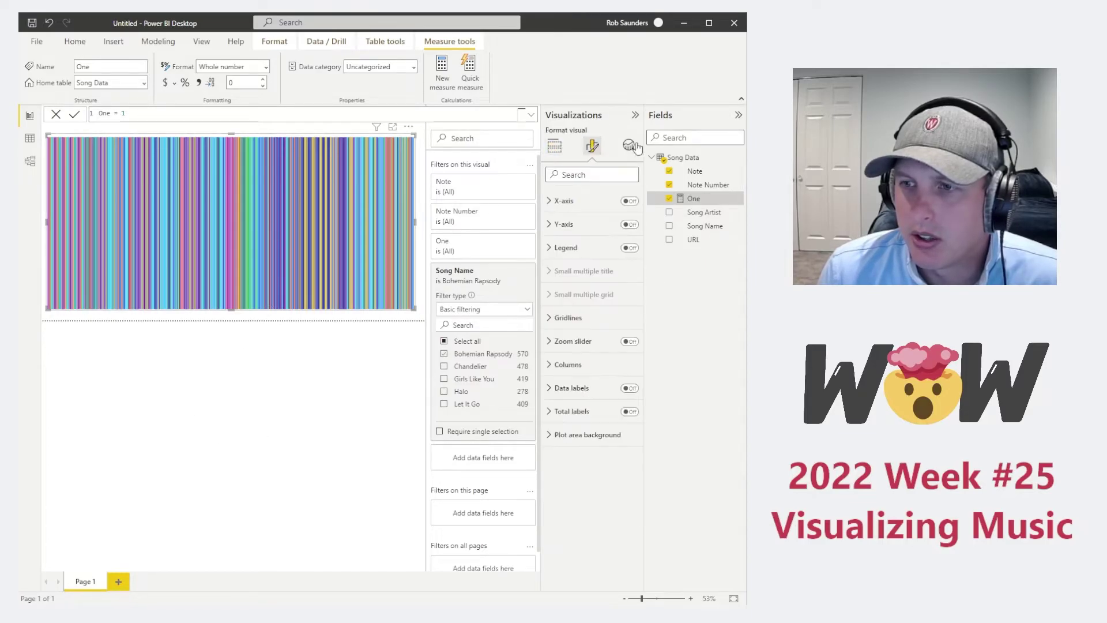
pyautogui.click(568, 389)
pyautogui.scroll(-4, 608, 355)
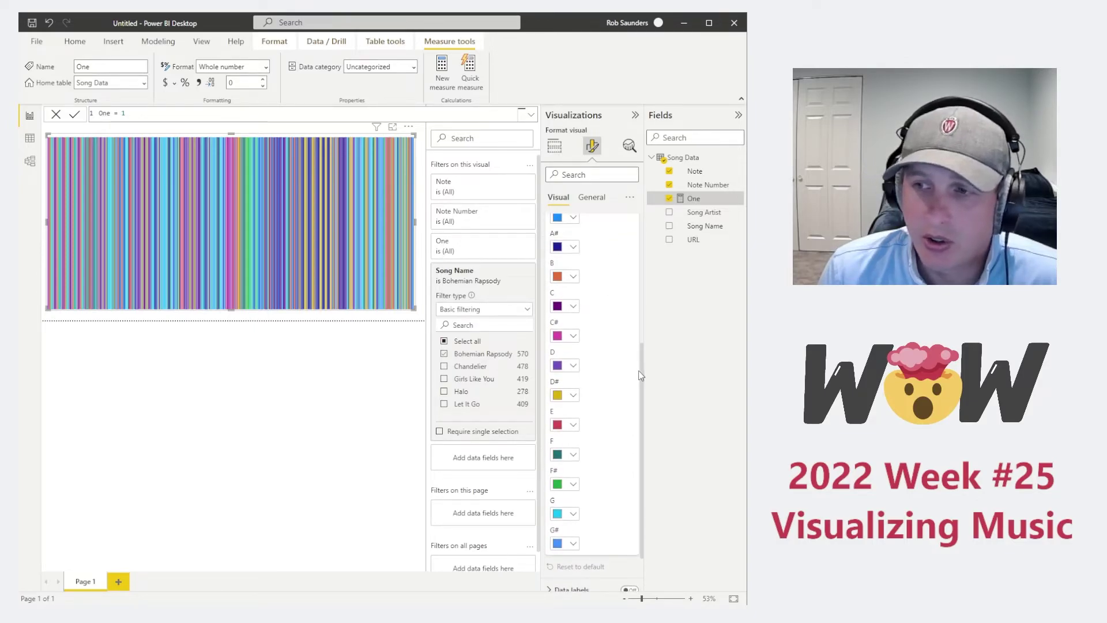
pyautogui.moveTo(642, 369); pyautogui.dragTo(640, 359)
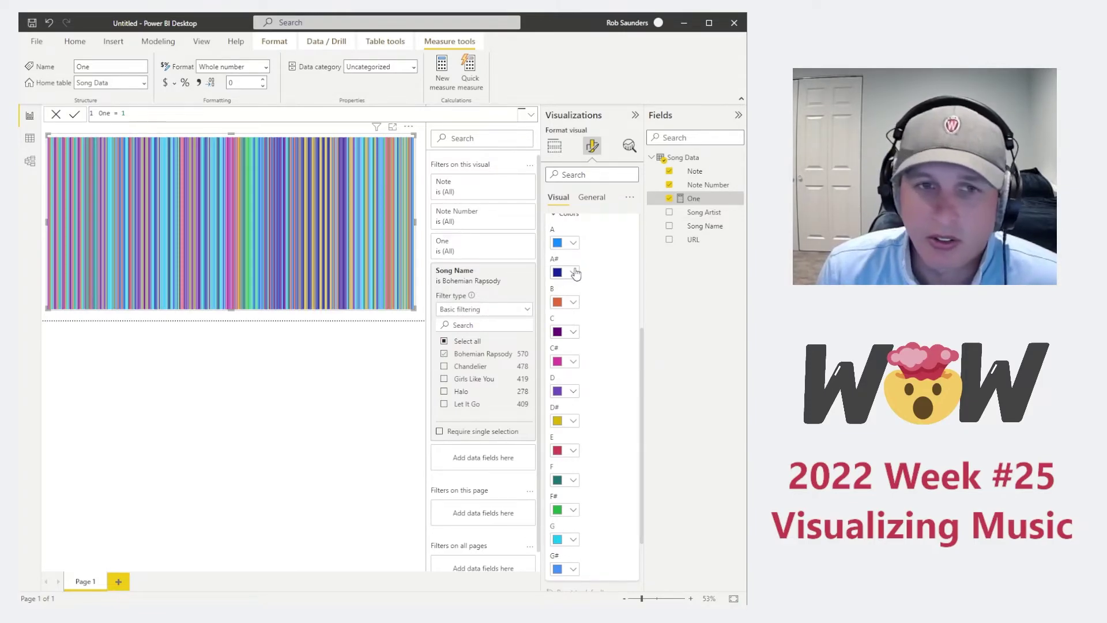
pyautogui.scroll(-2, 628, 304)
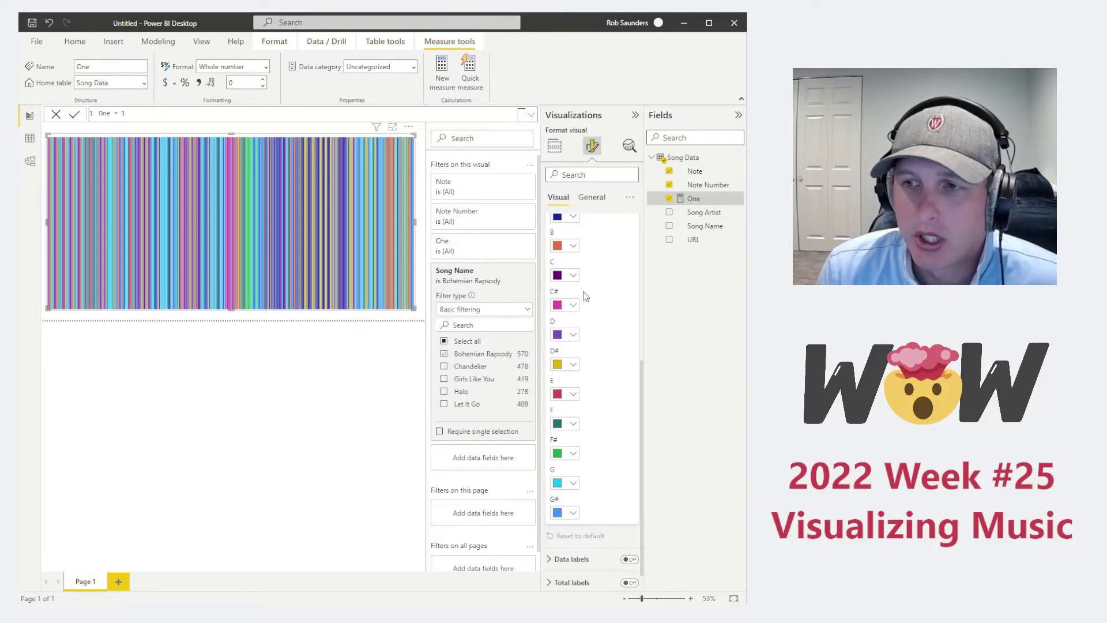
pyautogui.click(573, 275)
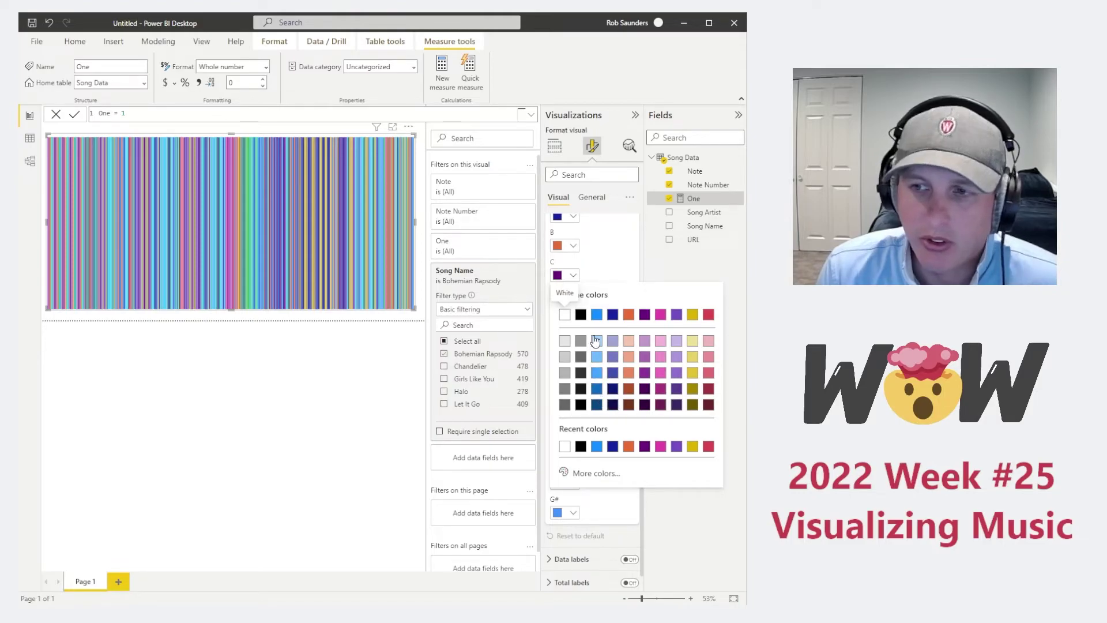
pyautogui.click(612, 273)
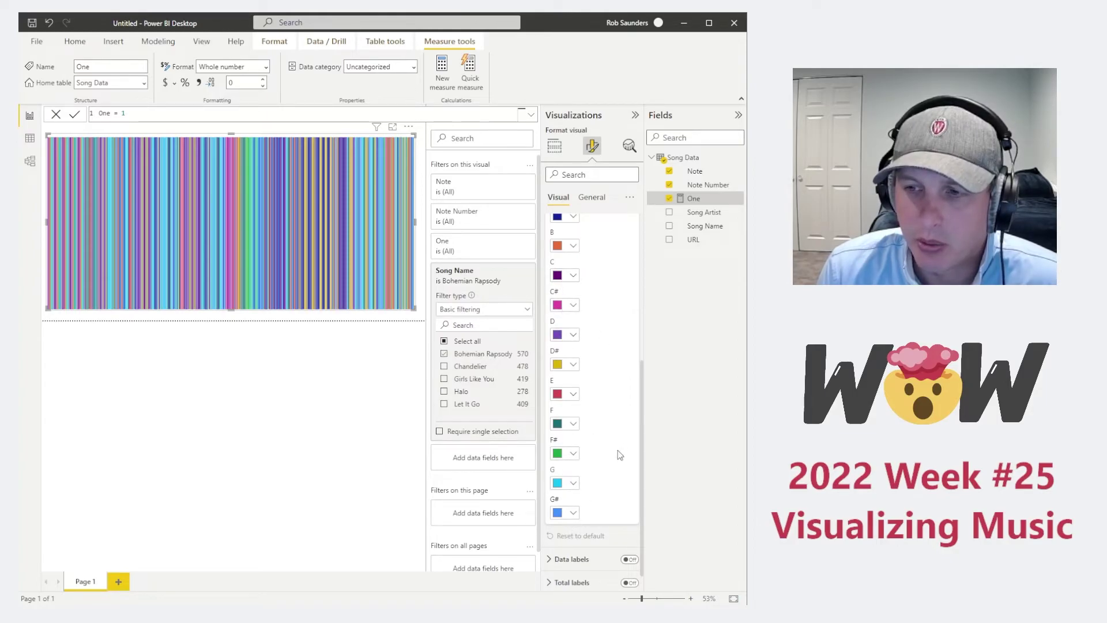
pyautogui.scroll(2, 620, 456)
pyautogui.scroll(2, 593, 279)
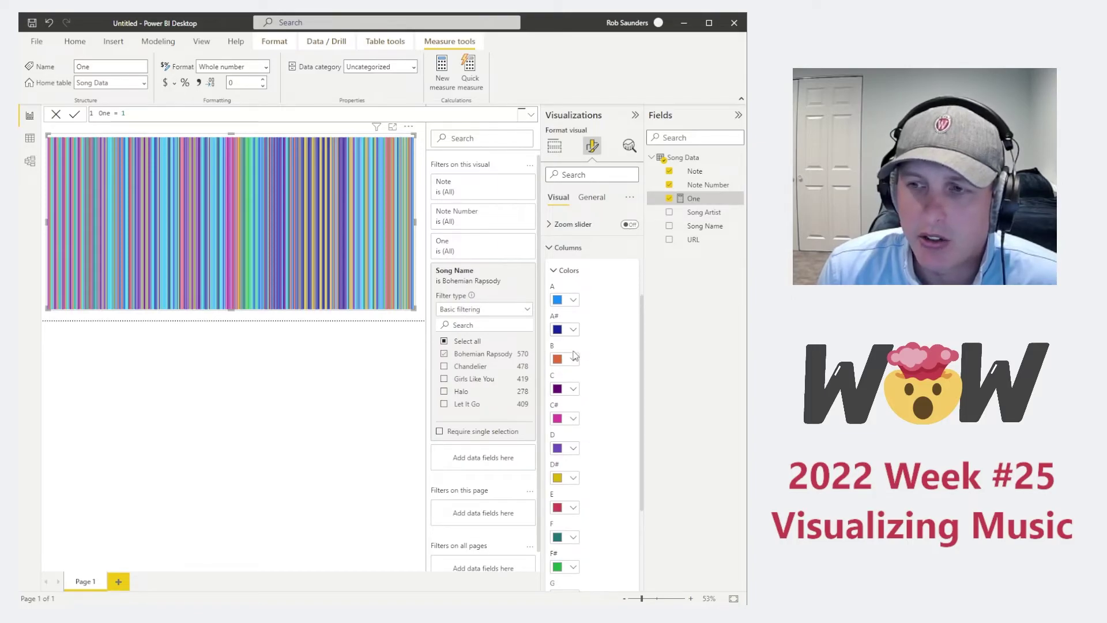
pyautogui.scroll(-4, 613, 388)
# - Colour notes C and C# blue, D and D# purple, and E and F dark blue
pyautogui.click(574, 274)
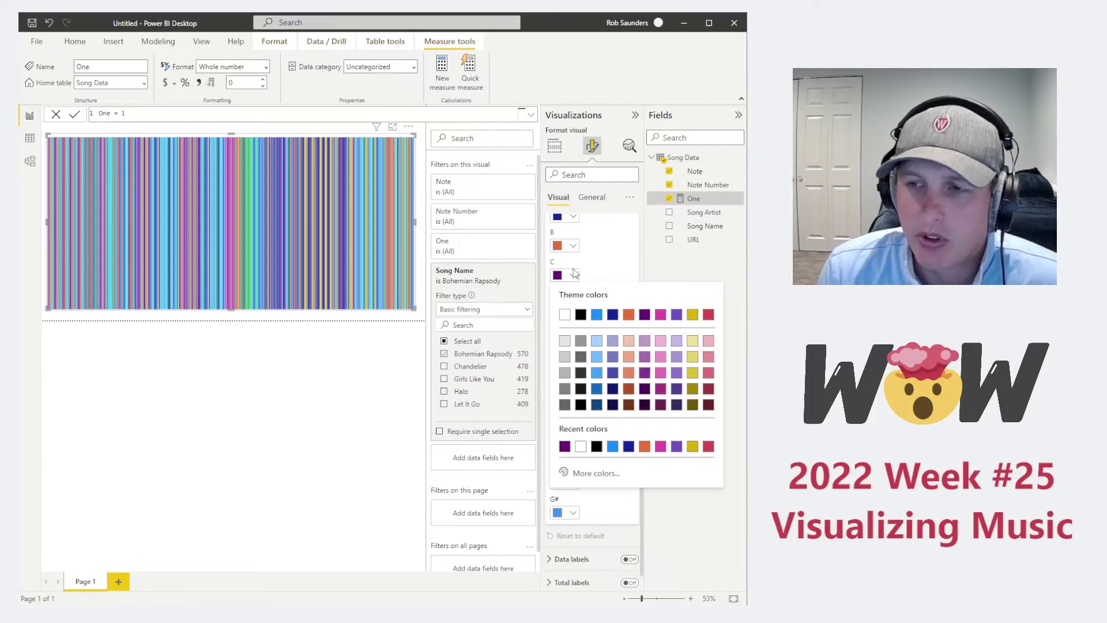
pyautogui.click(597, 372)
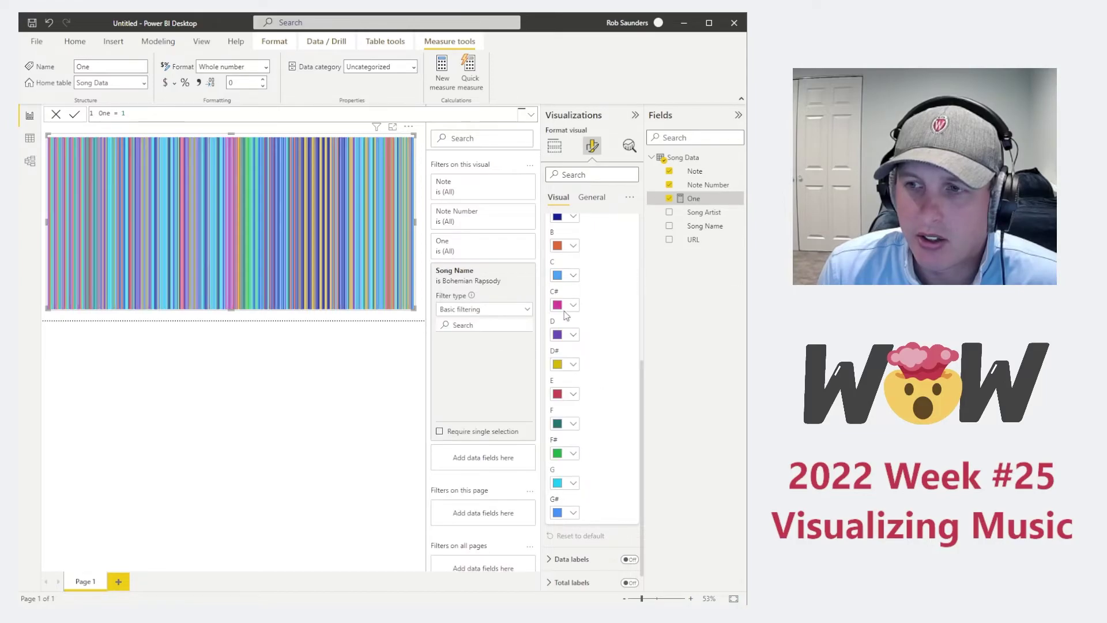
pyautogui.click(571, 306)
pyautogui.click(597, 402)
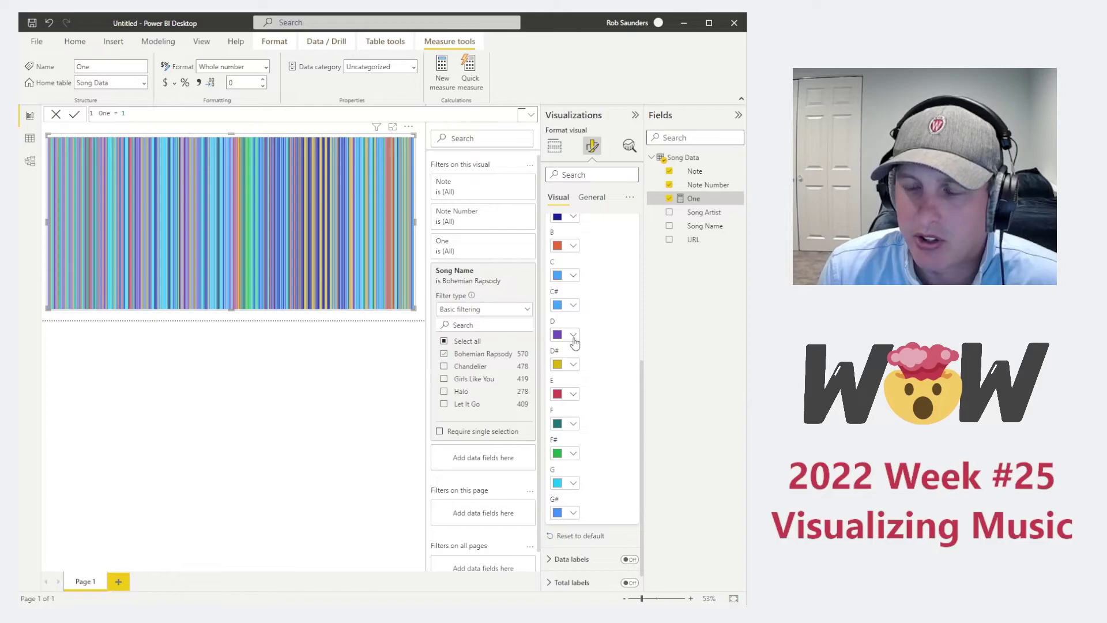
pyautogui.click(573, 336)
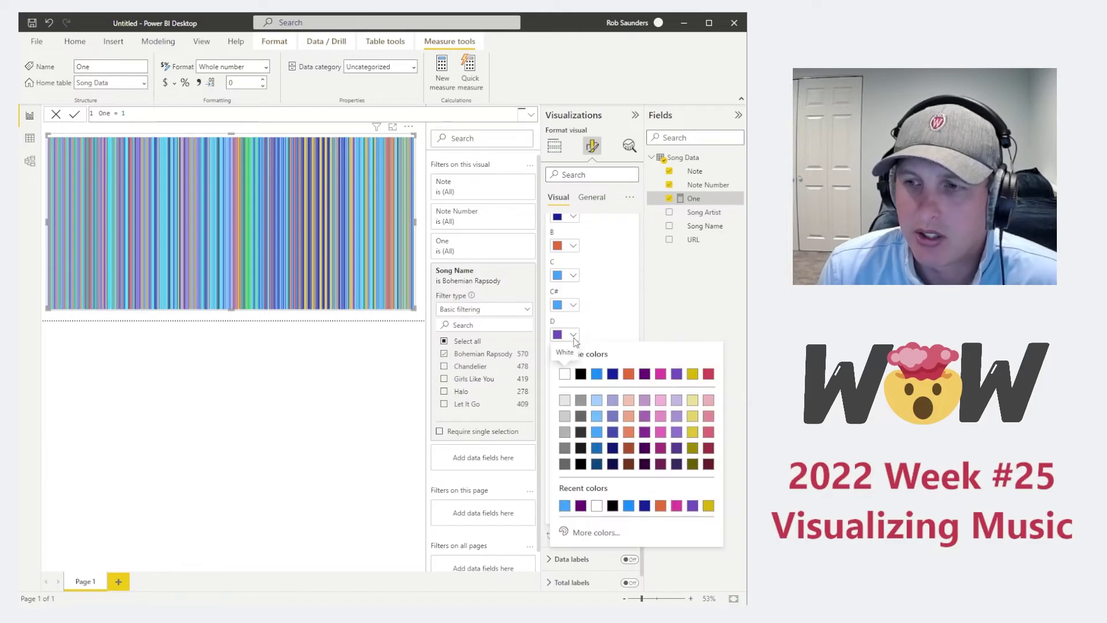
pyautogui.click(613, 424)
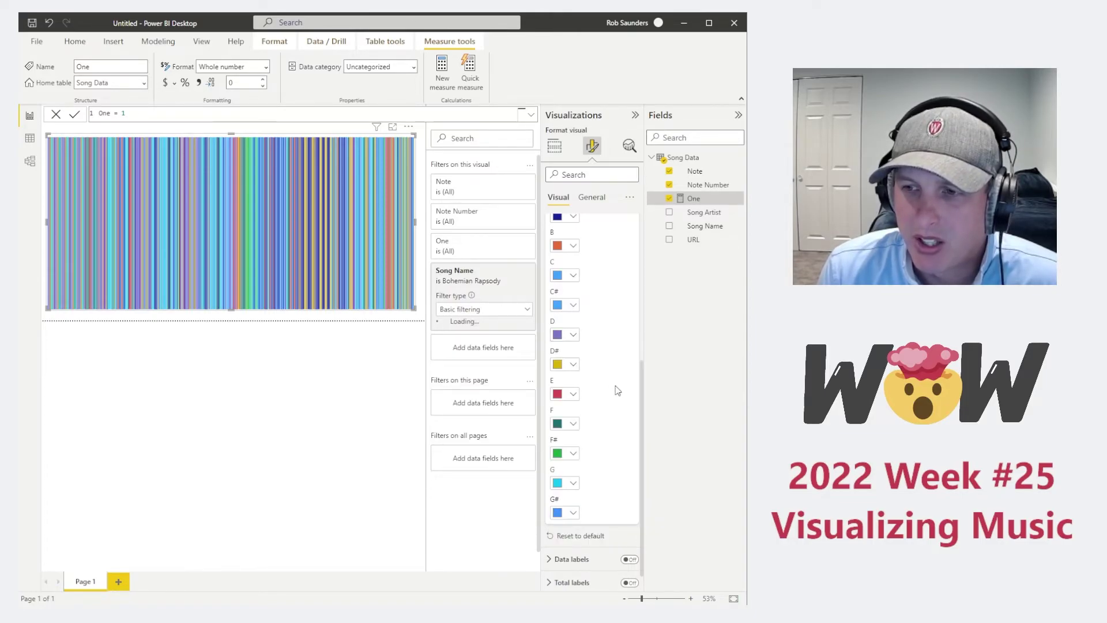
pyautogui.click(573, 364)
pyautogui.click(613, 445)
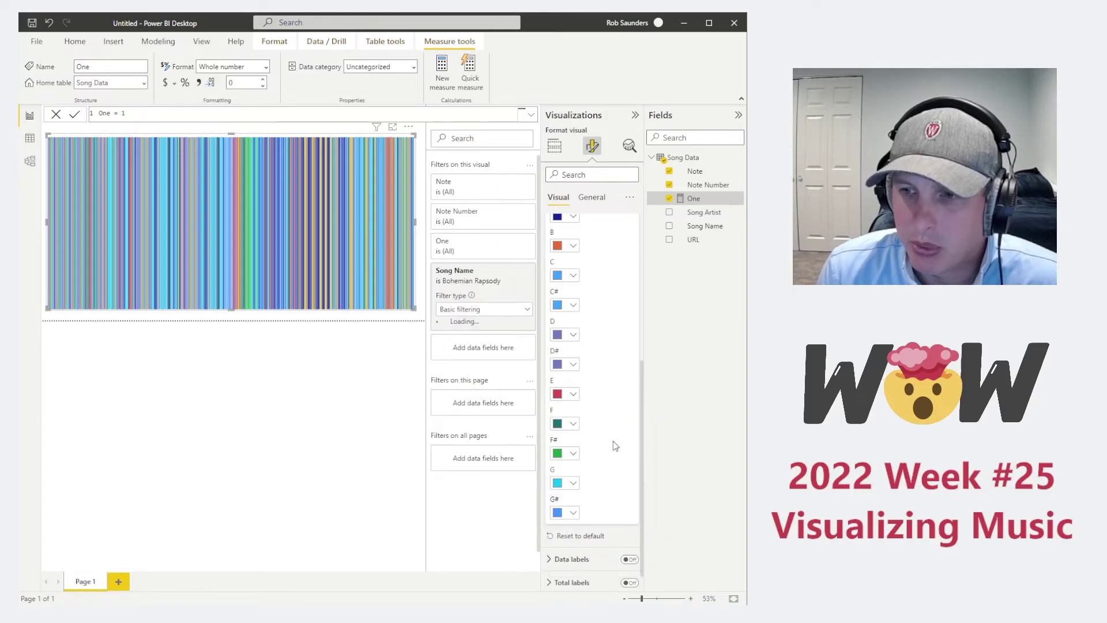
pyautogui.click(573, 394)
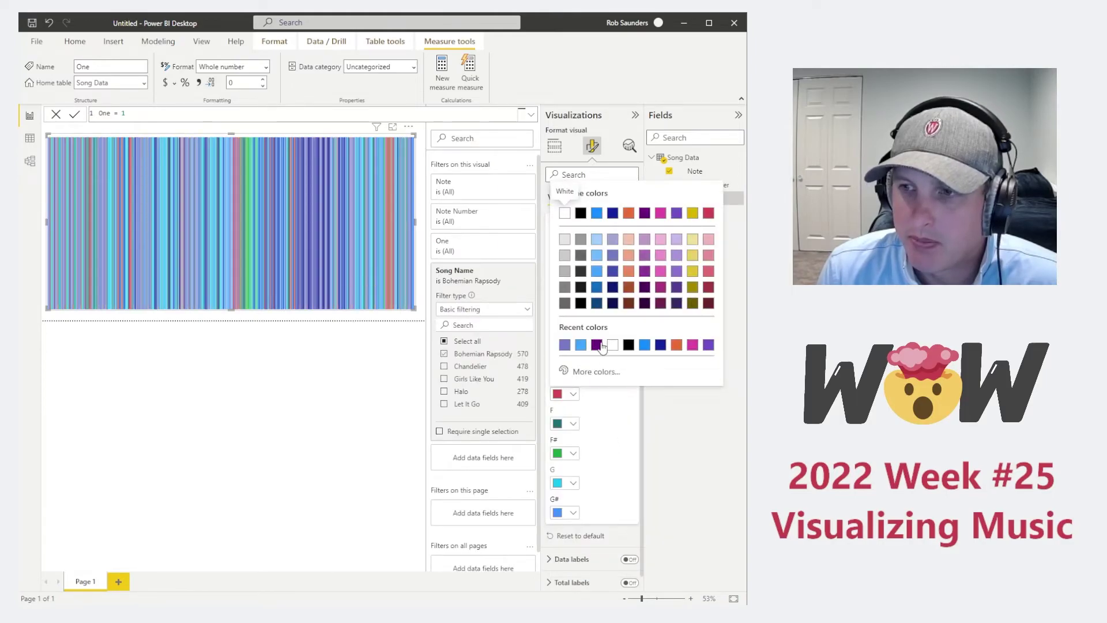
pyautogui.click(597, 287)
pyautogui.click(574, 423)
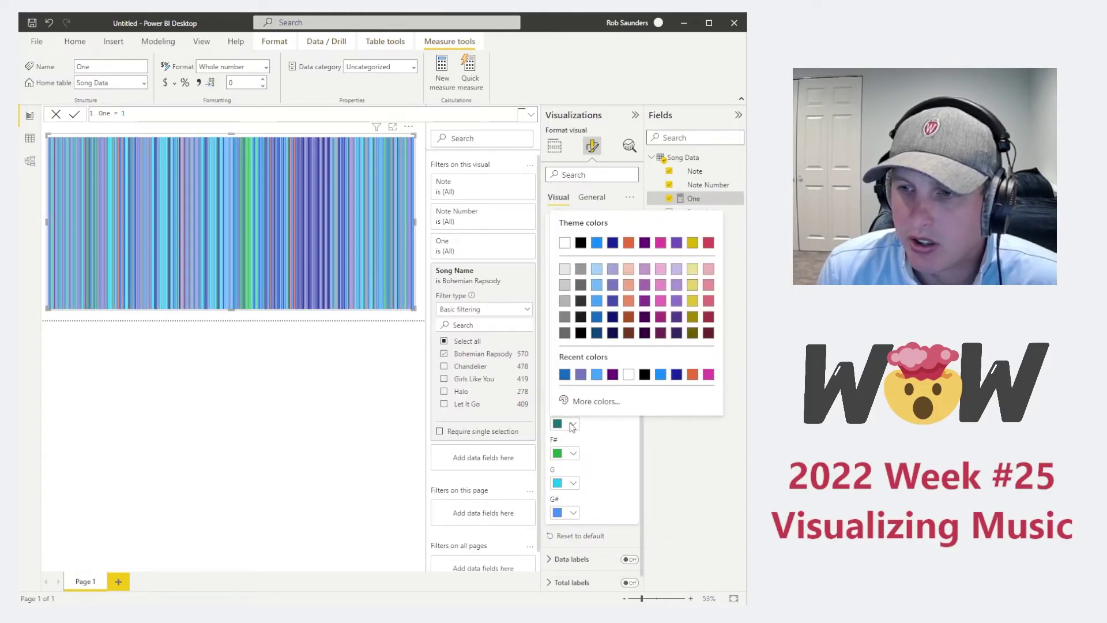
pyautogui.click(599, 319)
# - Colour notes F# and G indigo, G# and A dark blue, and A# and B dark navy
pyautogui.scroll(-1, 603, 414)
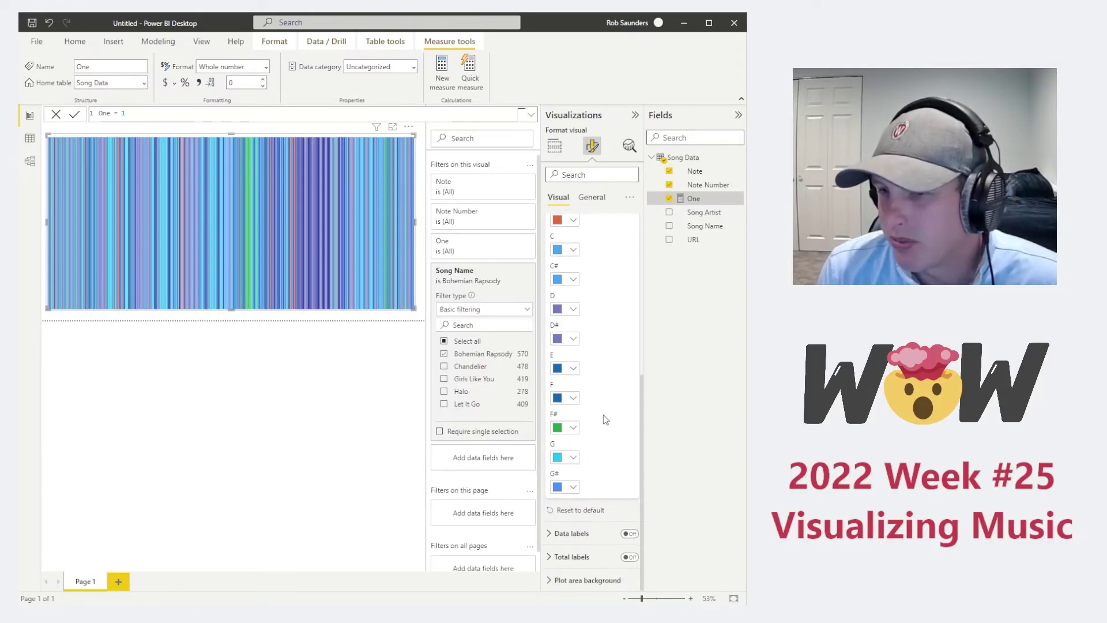
pyautogui.click(573, 427)
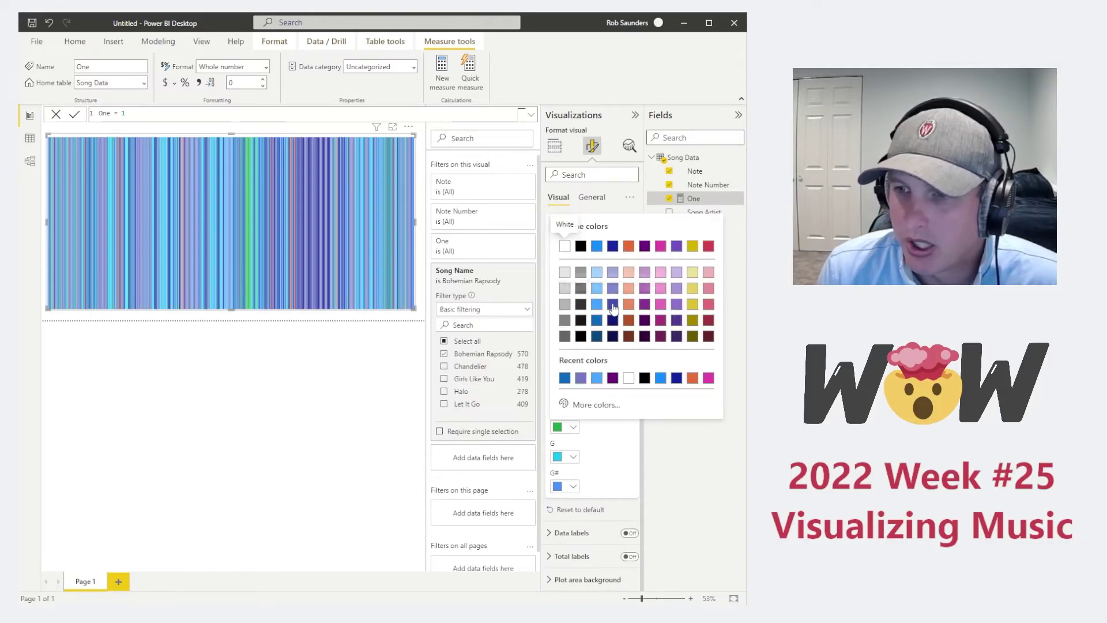
pyautogui.click(612, 288)
pyautogui.click(568, 456)
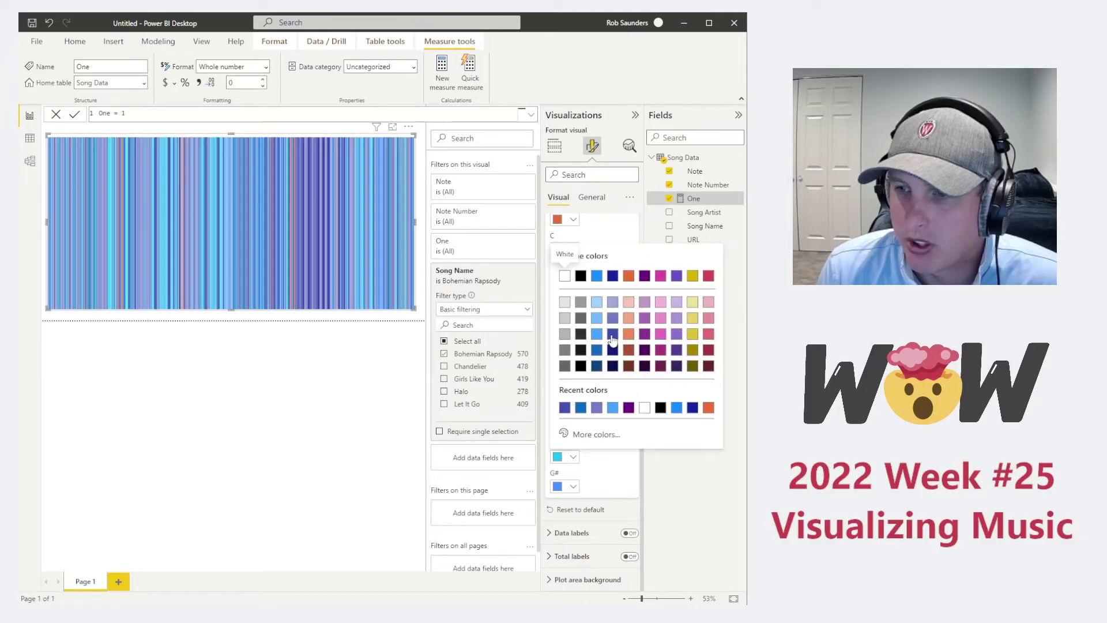
pyautogui.click(610, 335)
pyautogui.click(573, 489)
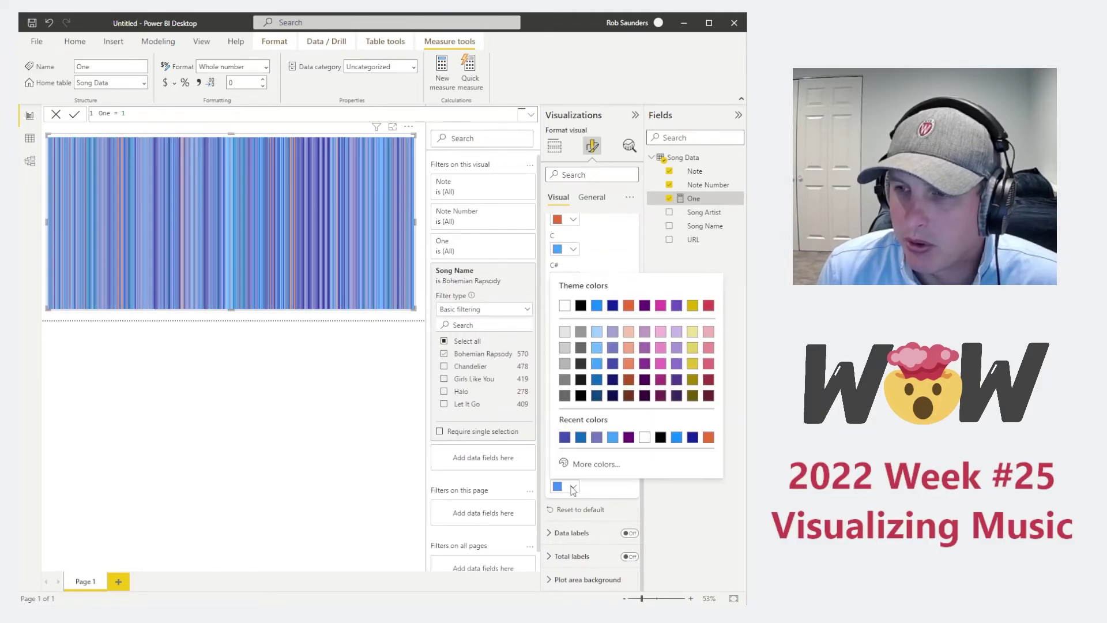
pyautogui.click(598, 397)
pyautogui.scroll(4, 600, 369)
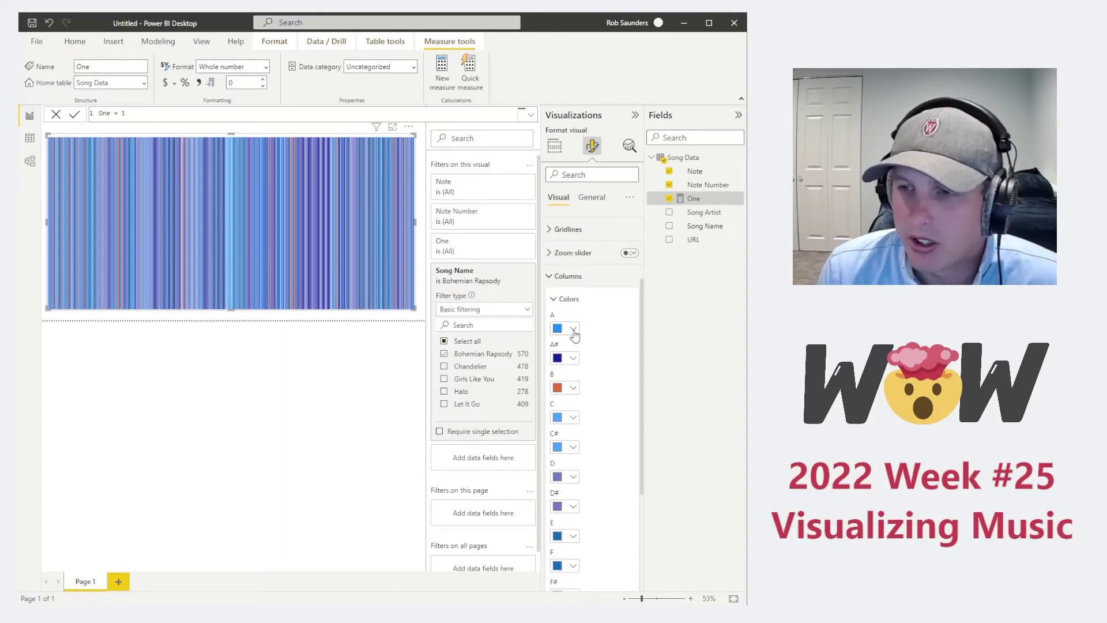
pyautogui.click(573, 328)
pyautogui.click(596, 458)
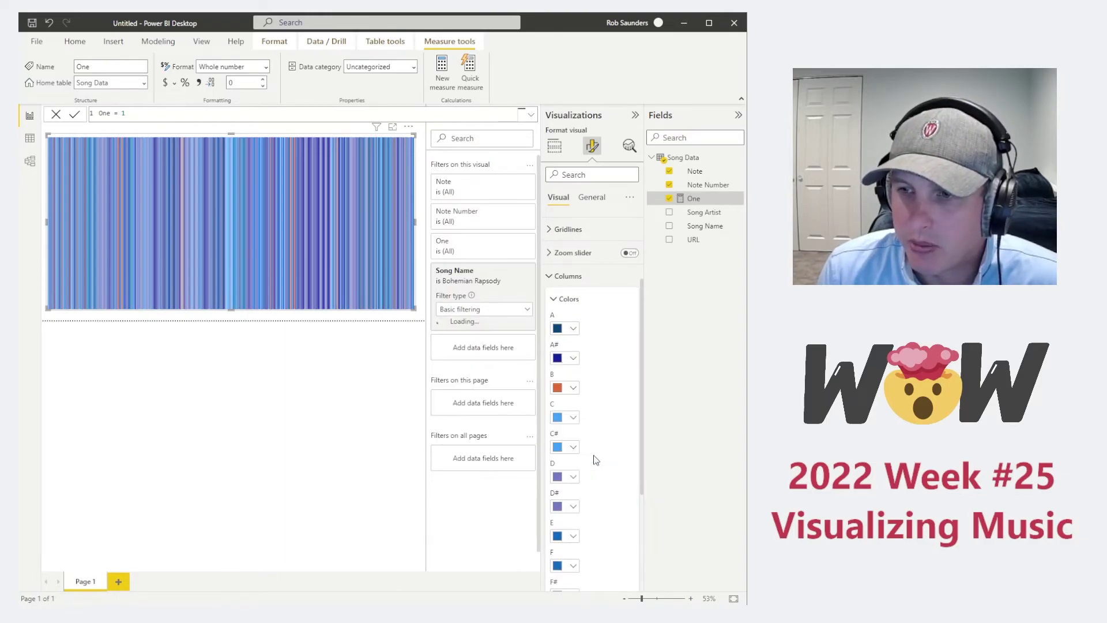
pyautogui.click(573, 358)
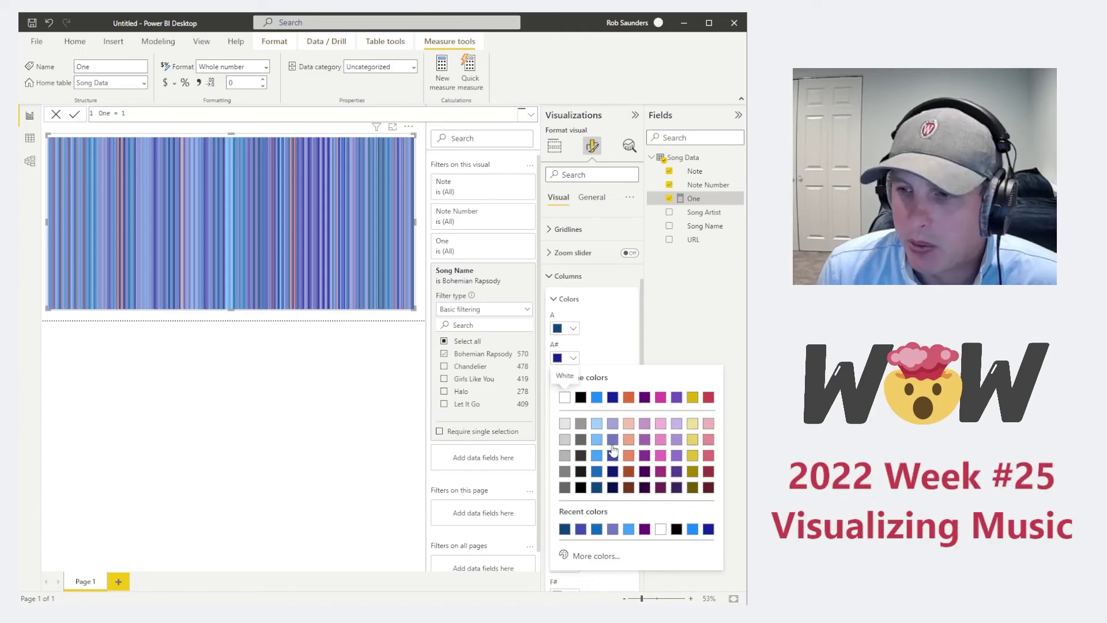
pyautogui.click(613, 487)
pyautogui.click(573, 387)
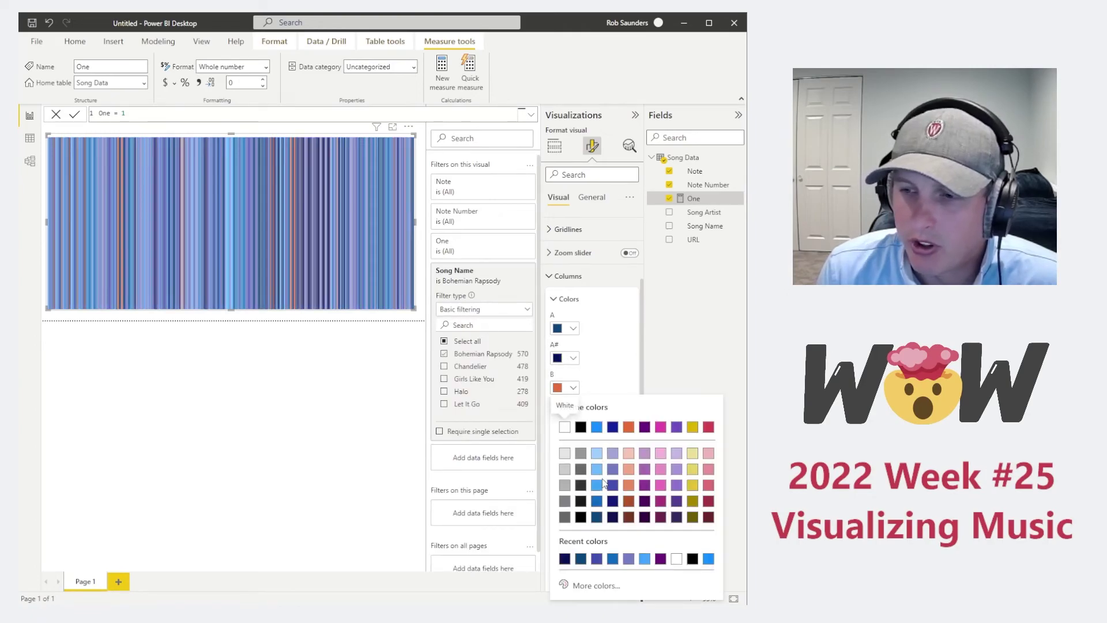
pyautogui.click(612, 517)
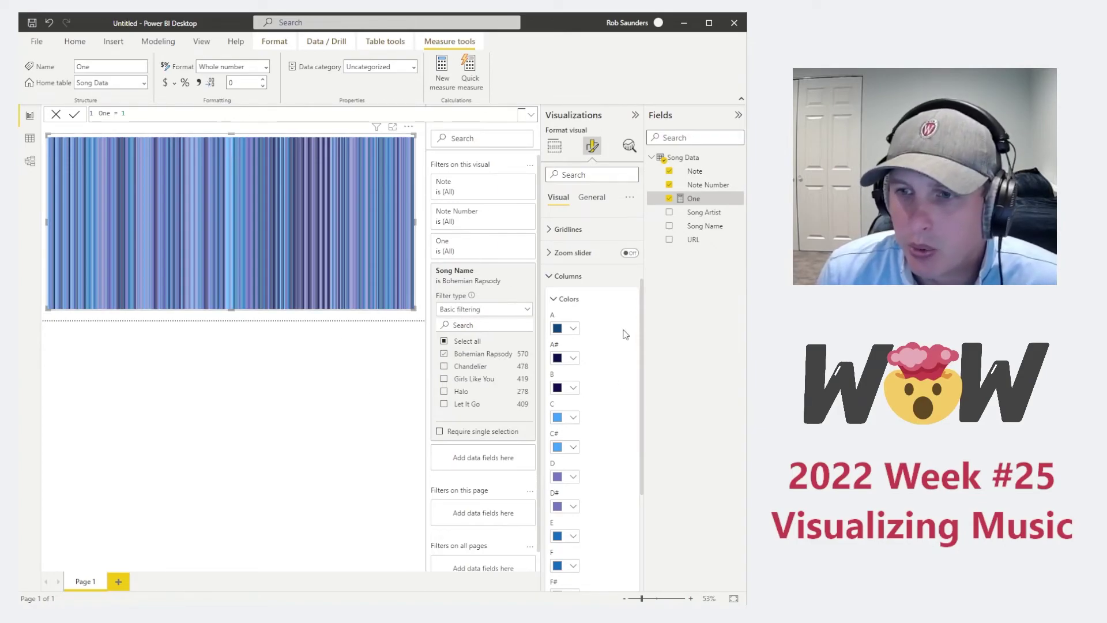
# - Filter the chart to Chandelier and colour notes C and C# pink
pyautogui.click(444, 354)
pyautogui.click(444, 366)
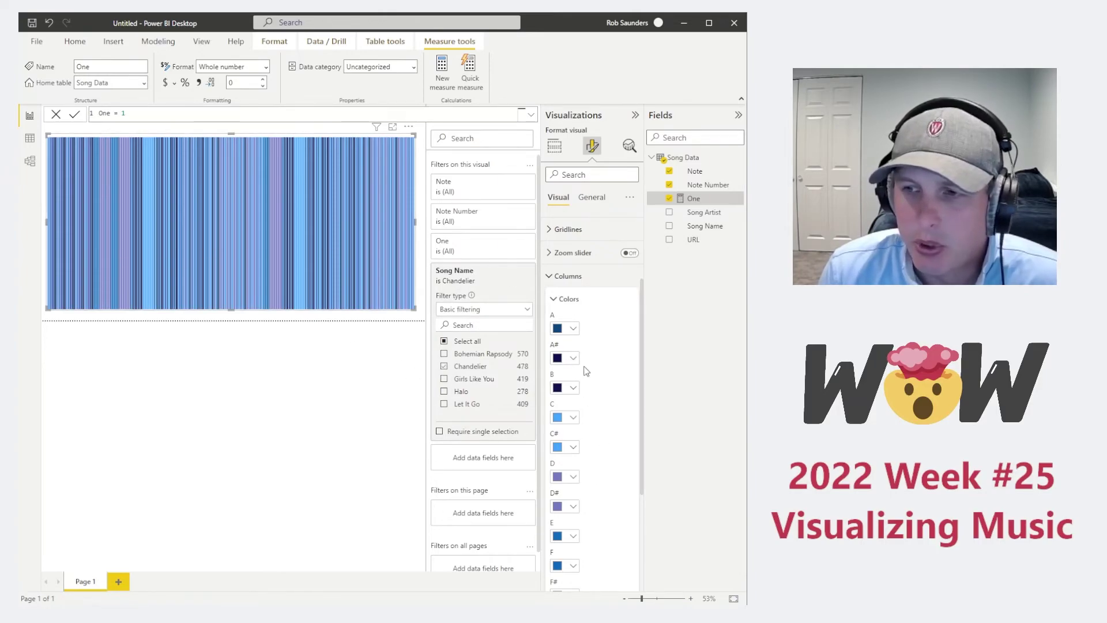
pyautogui.scroll(-2, 611, 411)
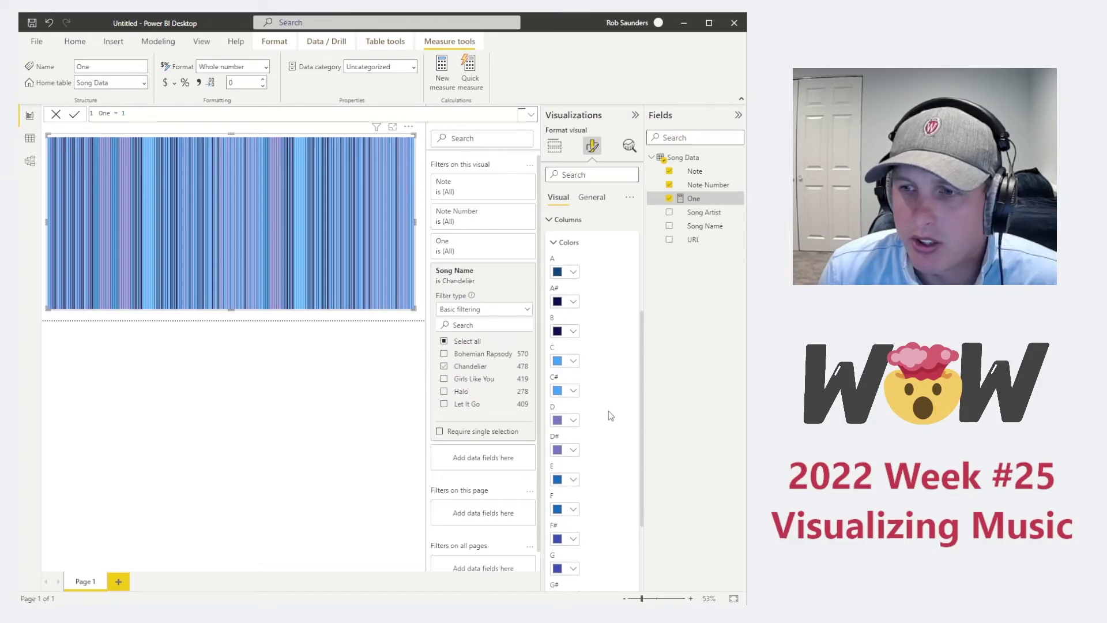
pyautogui.click(574, 361)
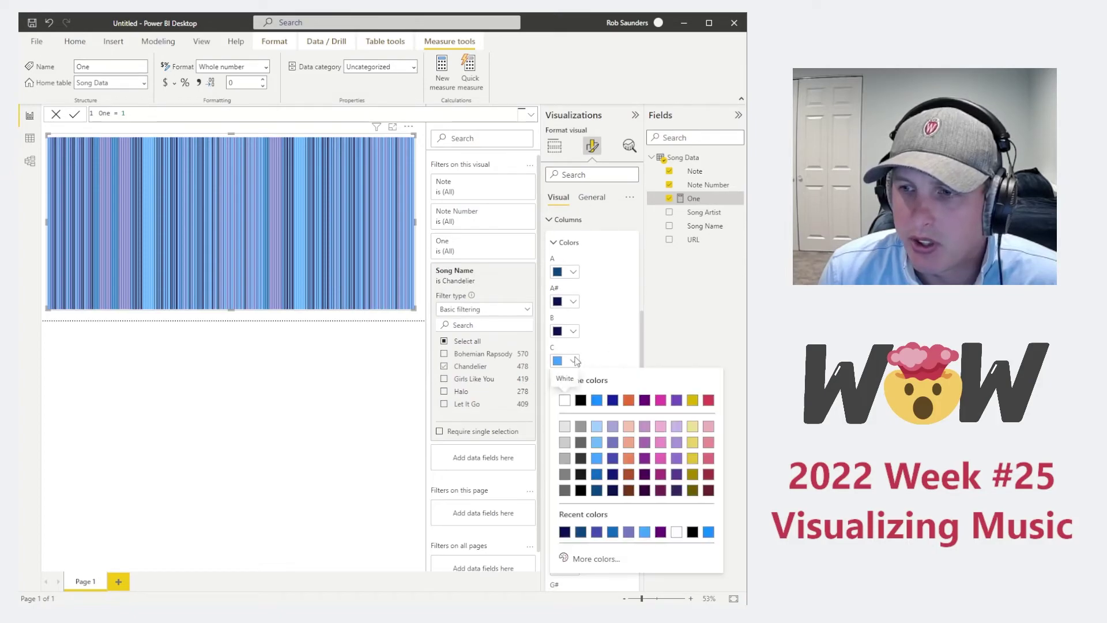
pyautogui.click(661, 456)
pyautogui.click(562, 392)
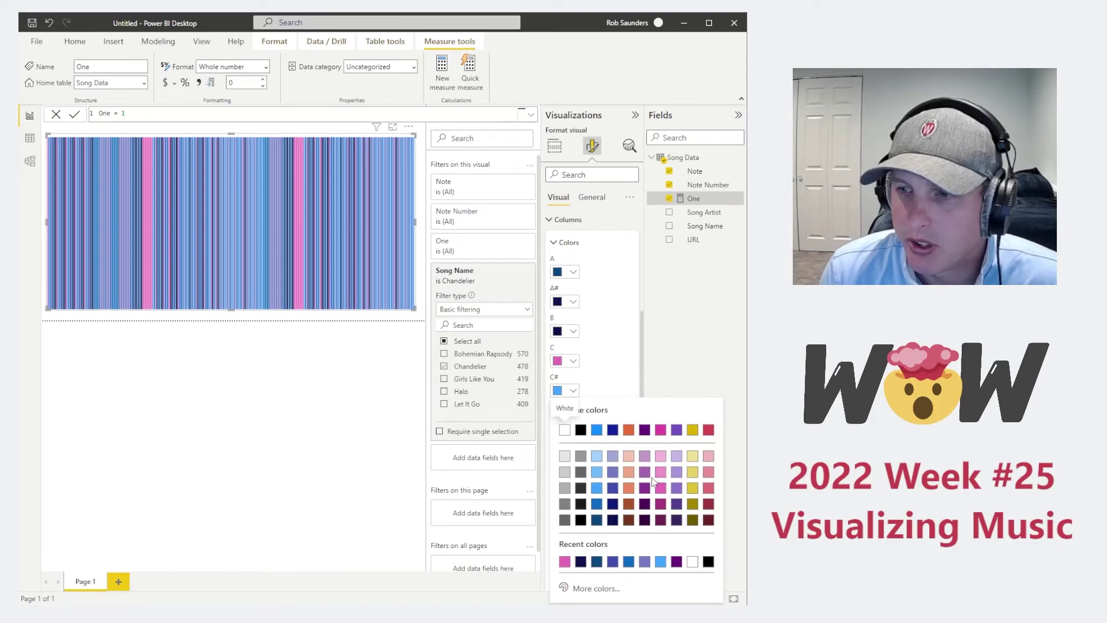
pyautogui.click(662, 490)
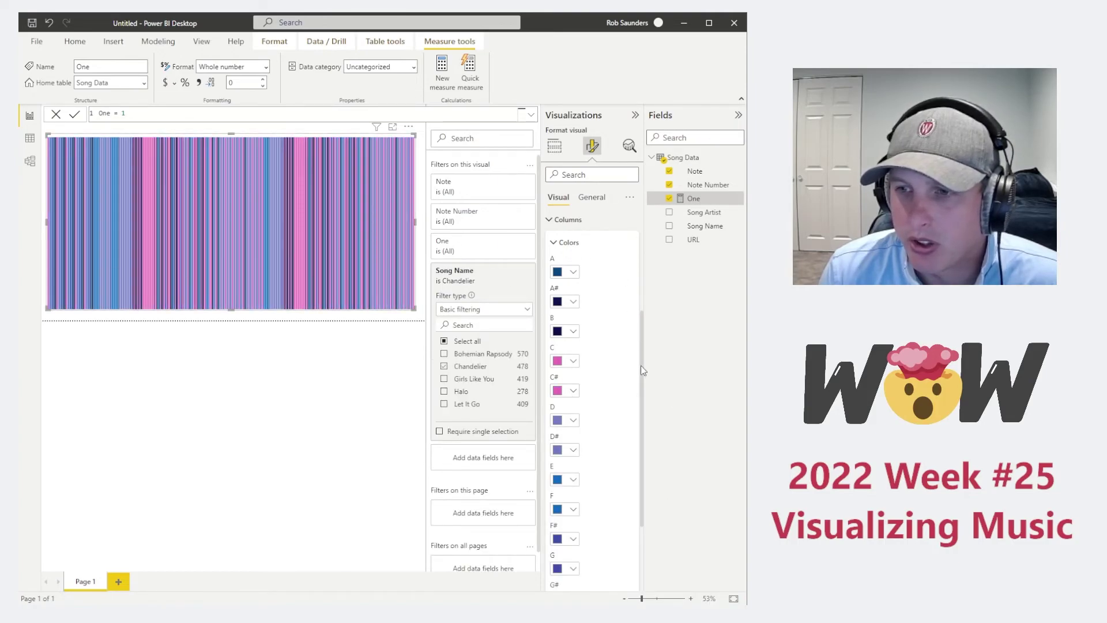
# - Colour notes D and D# pale yellow, then filter the chart back to Bohemian Rapsody
pyautogui.click(573, 421)
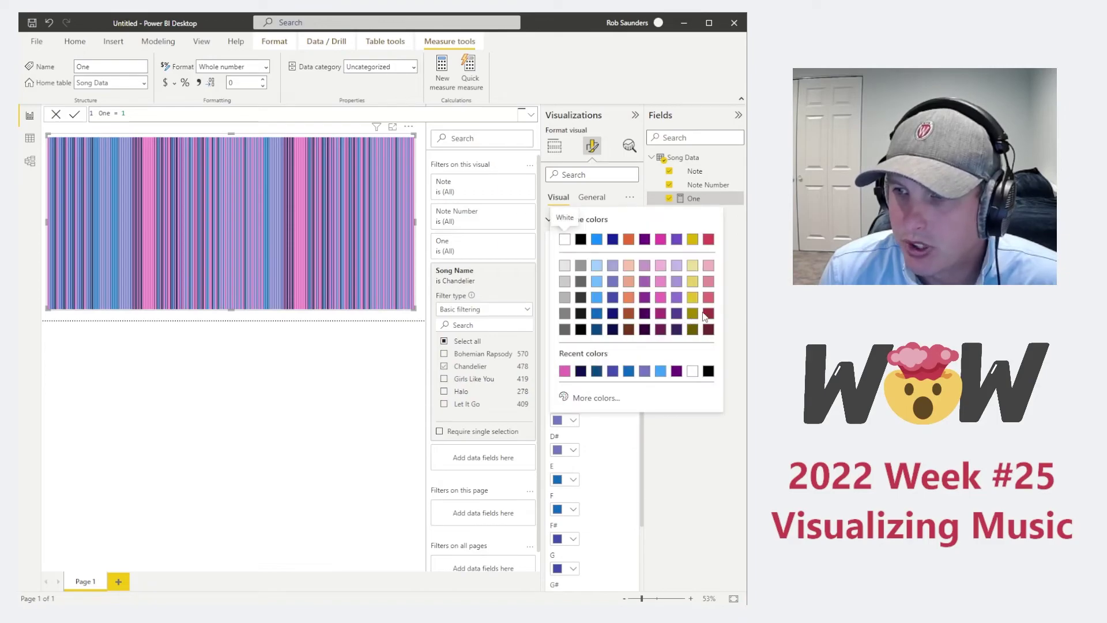
pyautogui.click(692, 269)
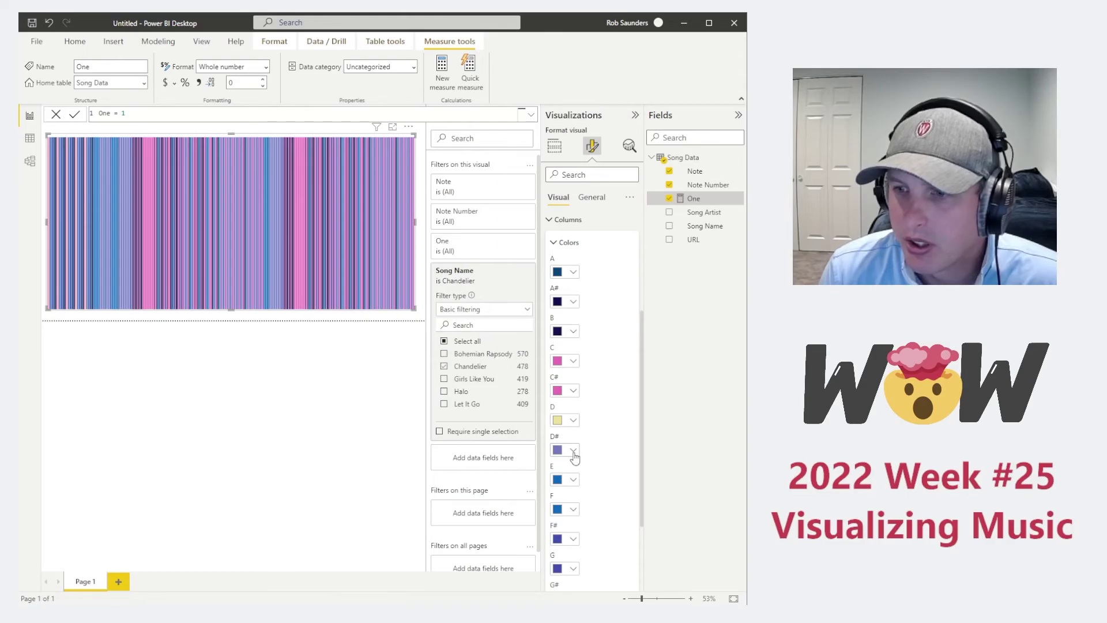
pyautogui.click(573, 450)
pyautogui.click(693, 295)
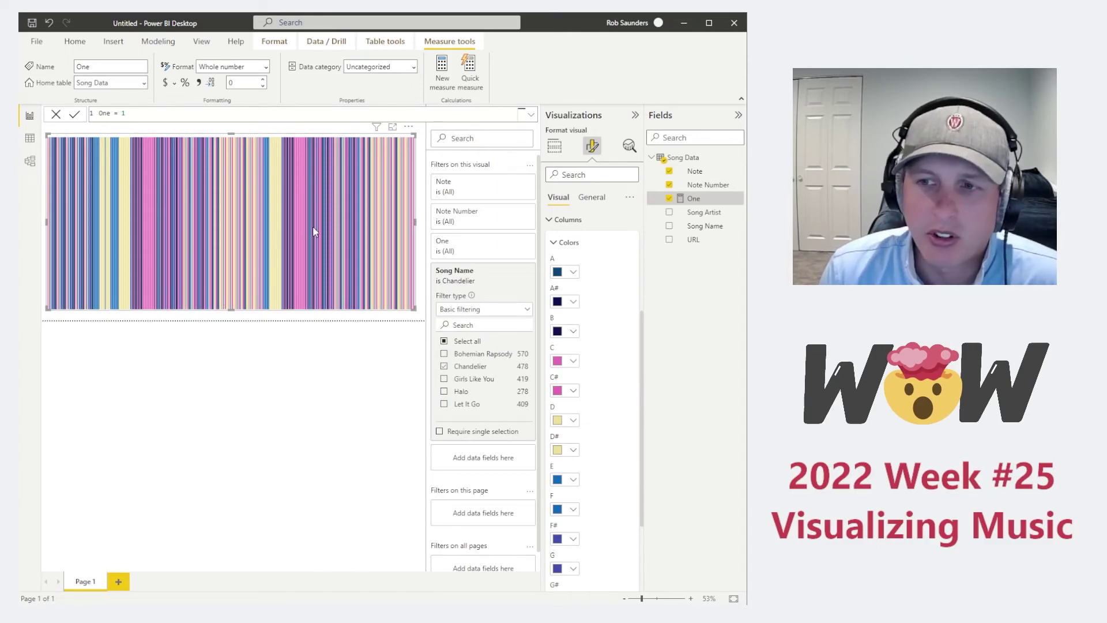
pyautogui.click(444, 354)
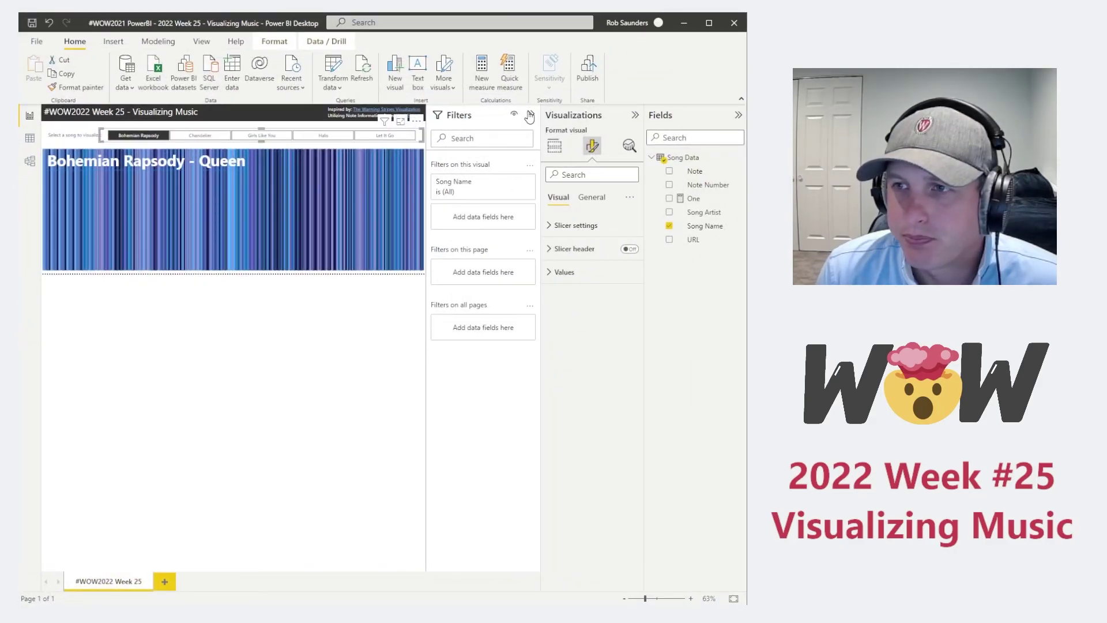
# - Collapse the Filters, Visualizations and Fields panes and deselect the slicer to view the full report
pyautogui.click(531, 114)
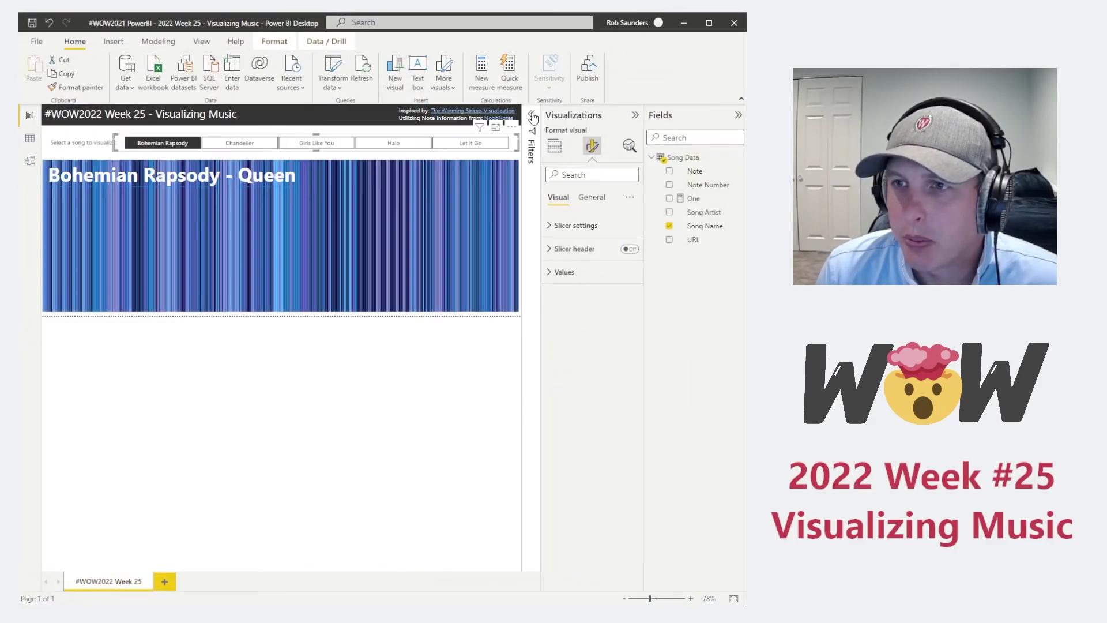
pyautogui.click(635, 115)
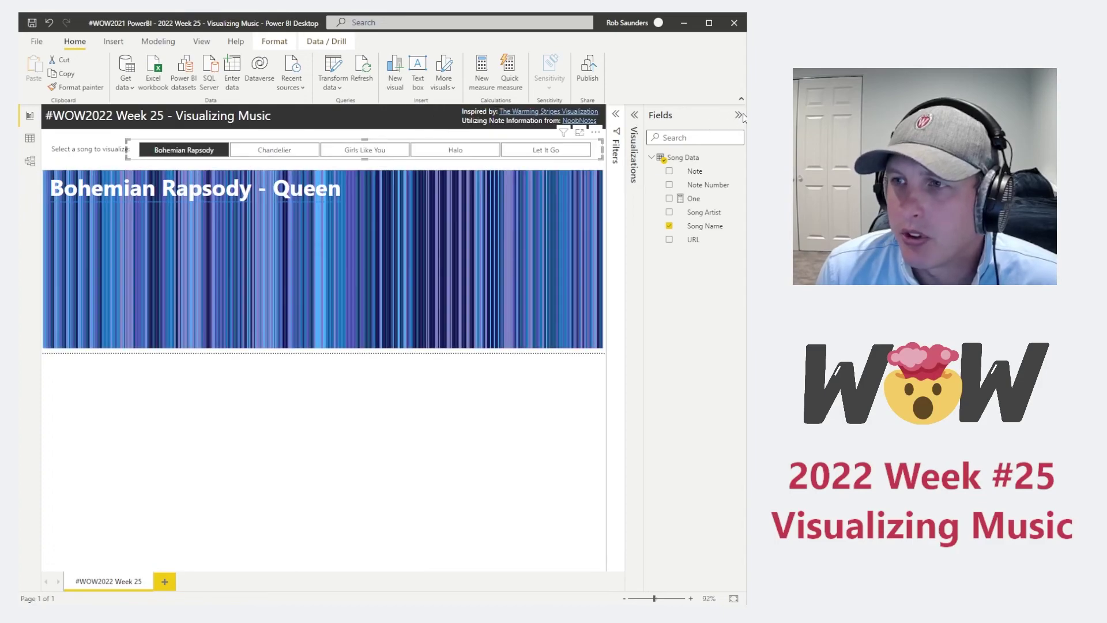
pyautogui.click(739, 116)
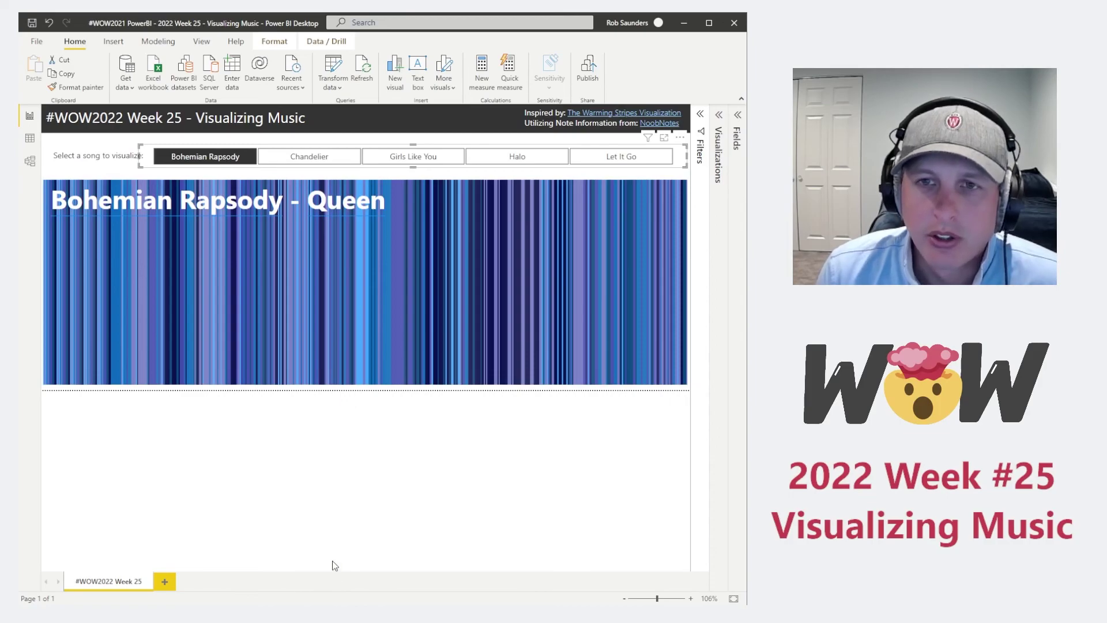
pyautogui.click(48, 170)
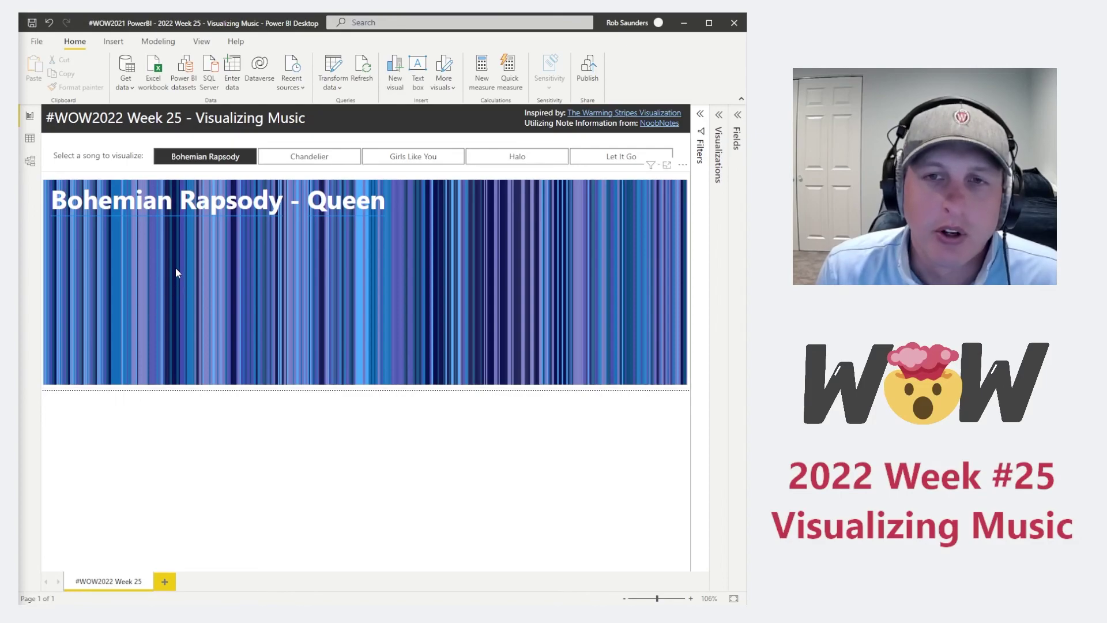
# - Select the song slicer and expand Visualizations to see its Song Name field well
pyautogui.click(283, 167)
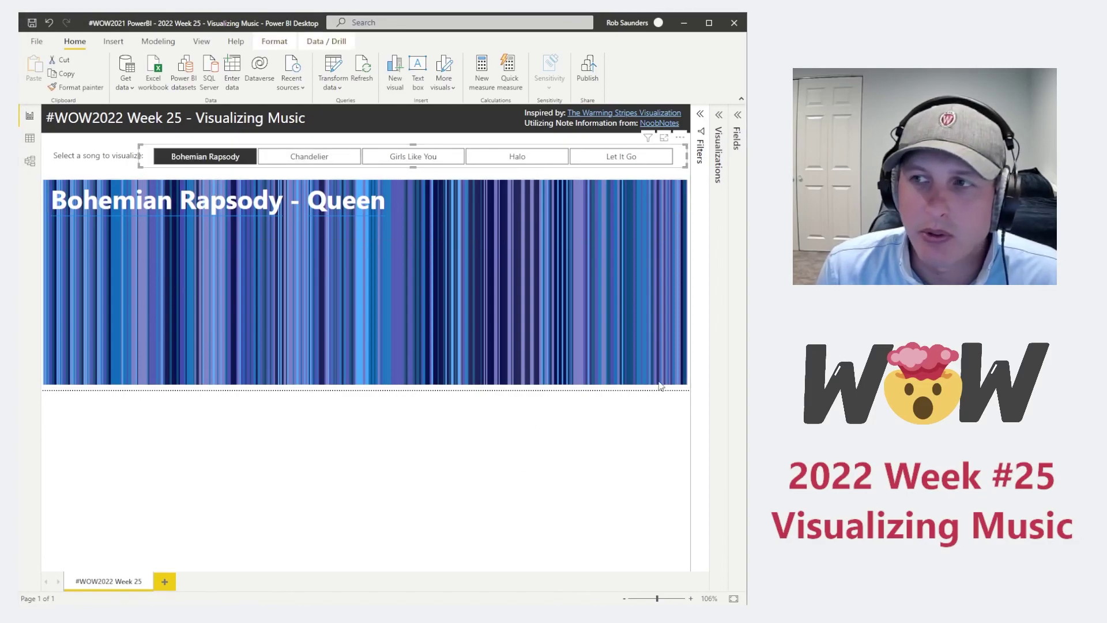
pyautogui.click(720, 122)
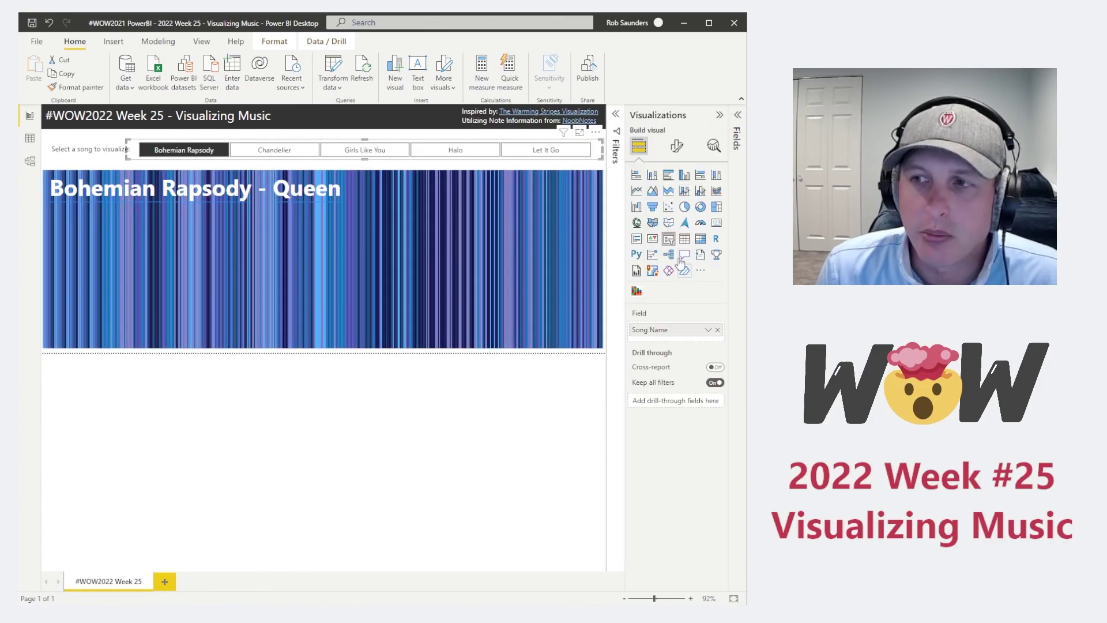